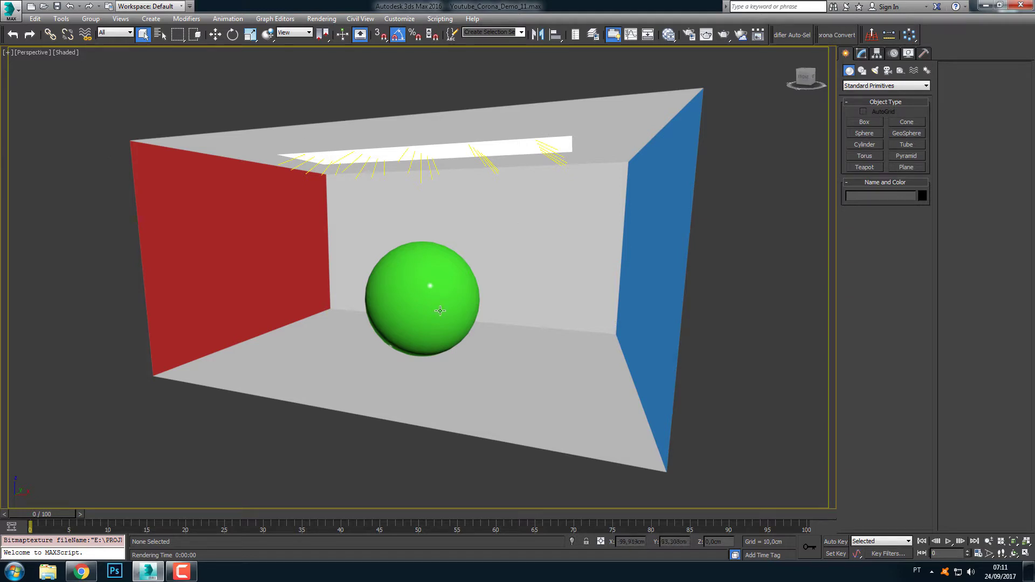
Look over the baking options in the Render To Texture window and close it
click(321, 18)
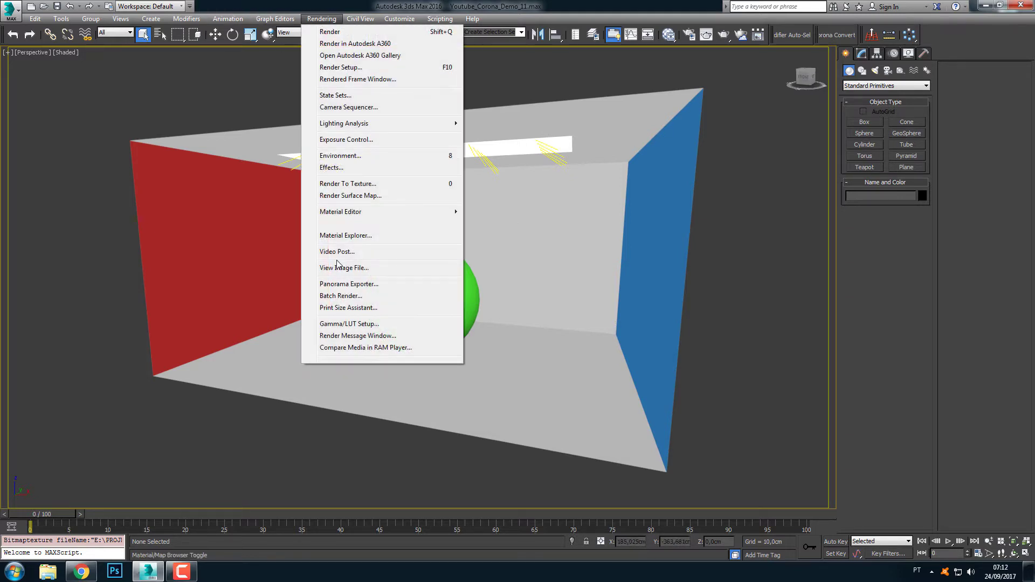
click(345, 184)
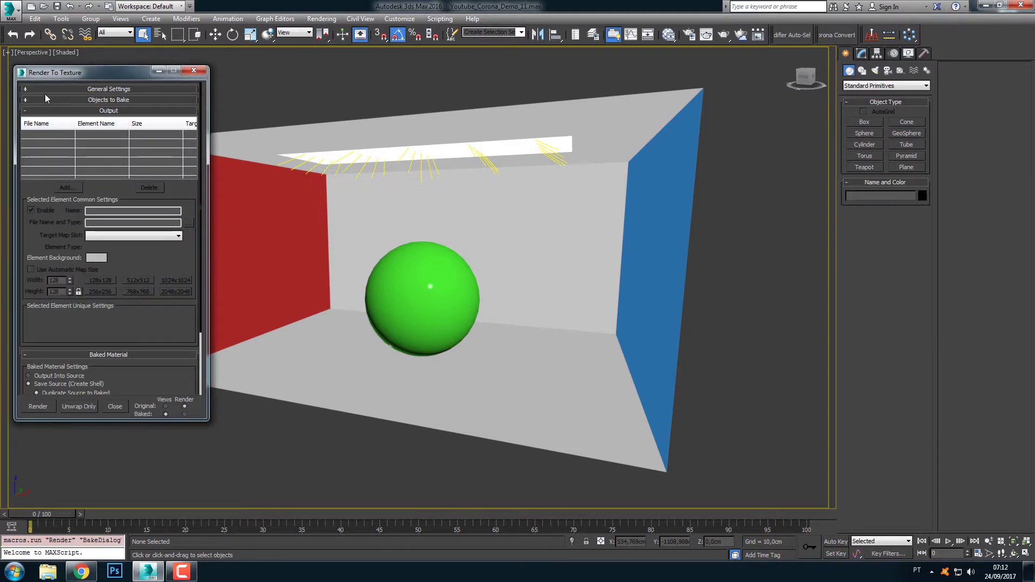
drag(101, 74, 116, 107)
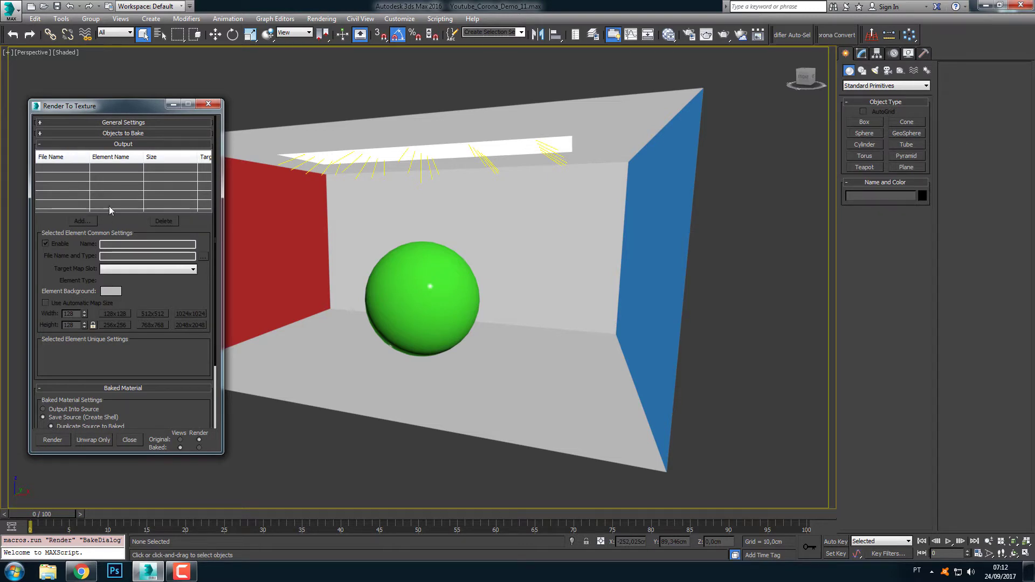
click(208, 104)
Select the box walls and view the diffuse_demo_corona.png bitmap of their material in the material editor
mouse_move(518, 280)
alt+middle_down()
mouse_move(535, 277)
mouse_move(527, 268)
alt+middle_up()
click(264, 263)
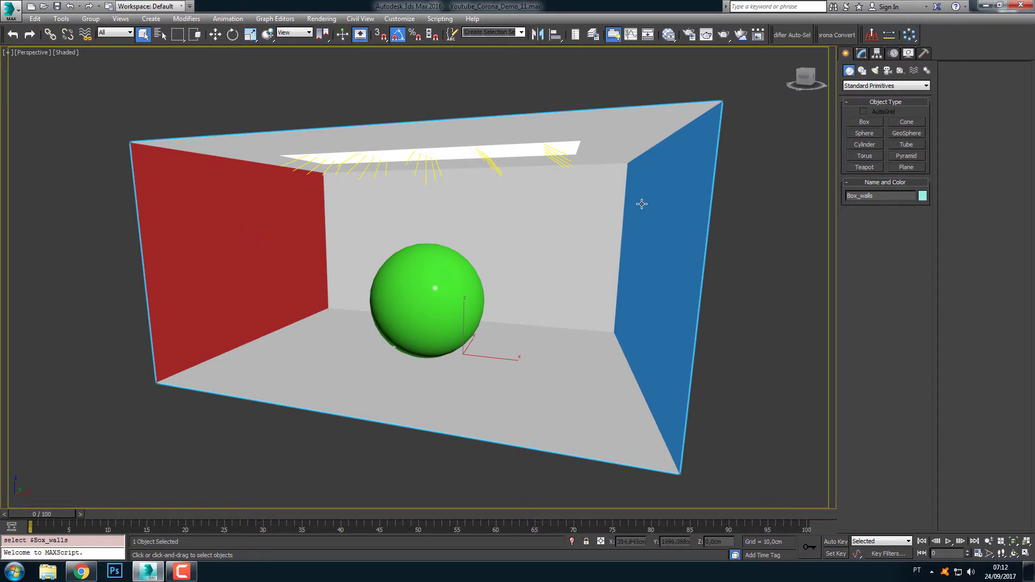
key(m)
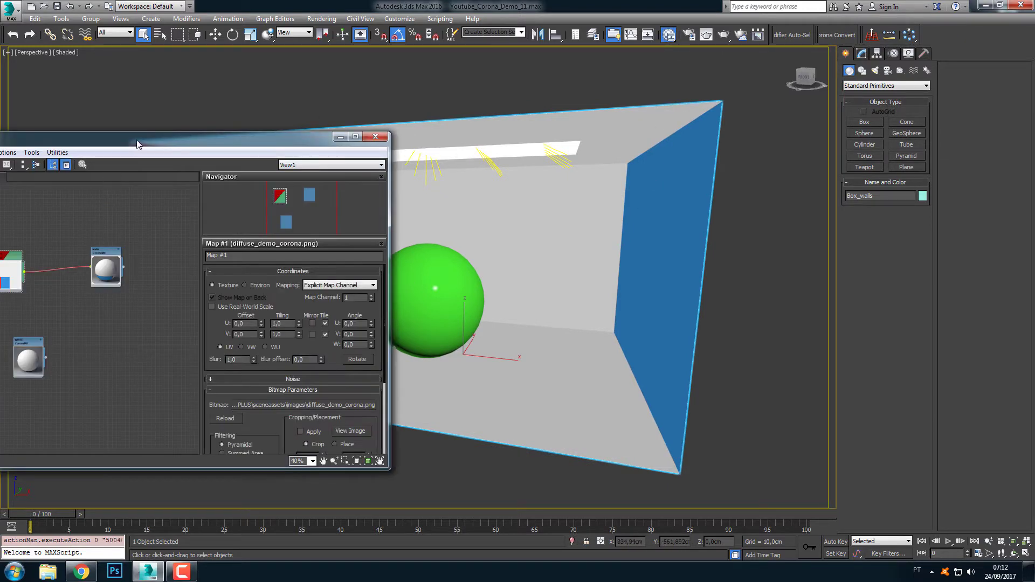
drag(136, 143, 193, 134)
double_click(64, 262)
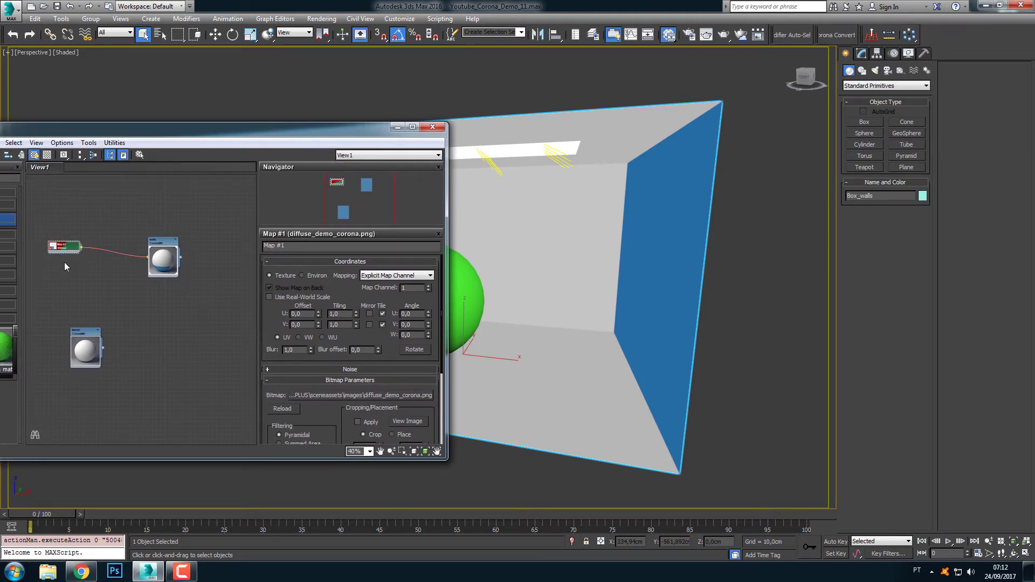
double_click(55, 246)
click(413, 423)
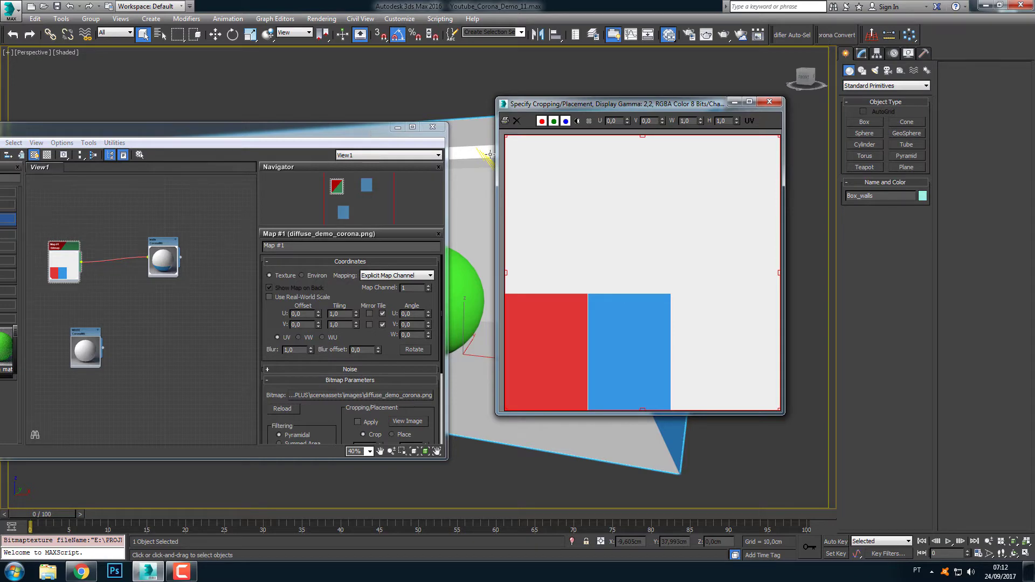
click(769, 102)
click(397, 126)
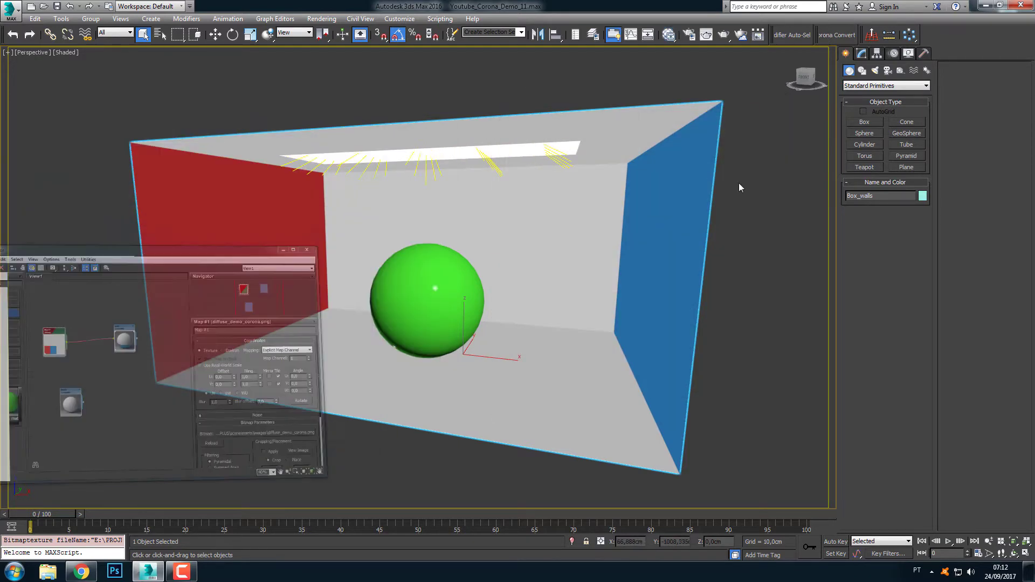
Examine the box walls' UV layouts in the UV editor for Unwrap UV 1 (map channel 1) and Unwrap UV 2 (map channel 2)
click(864, 54)
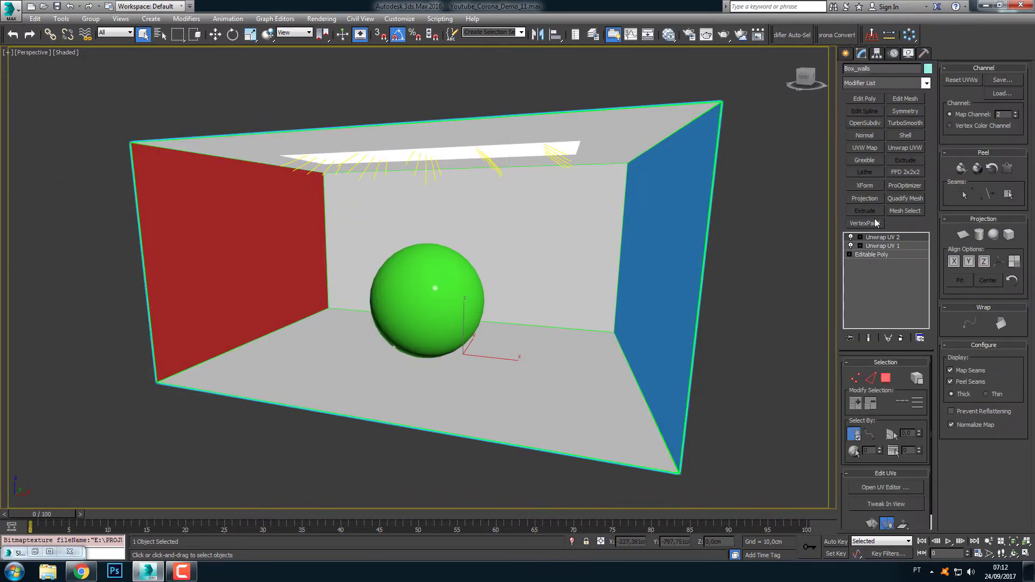
click(878, 246)
click(570, 316)
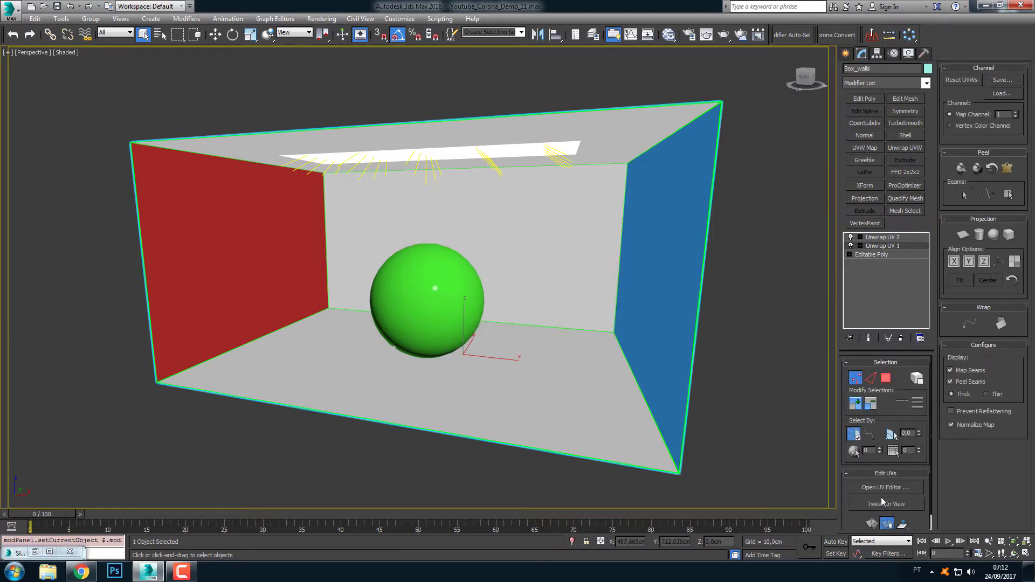
click(857, 492)
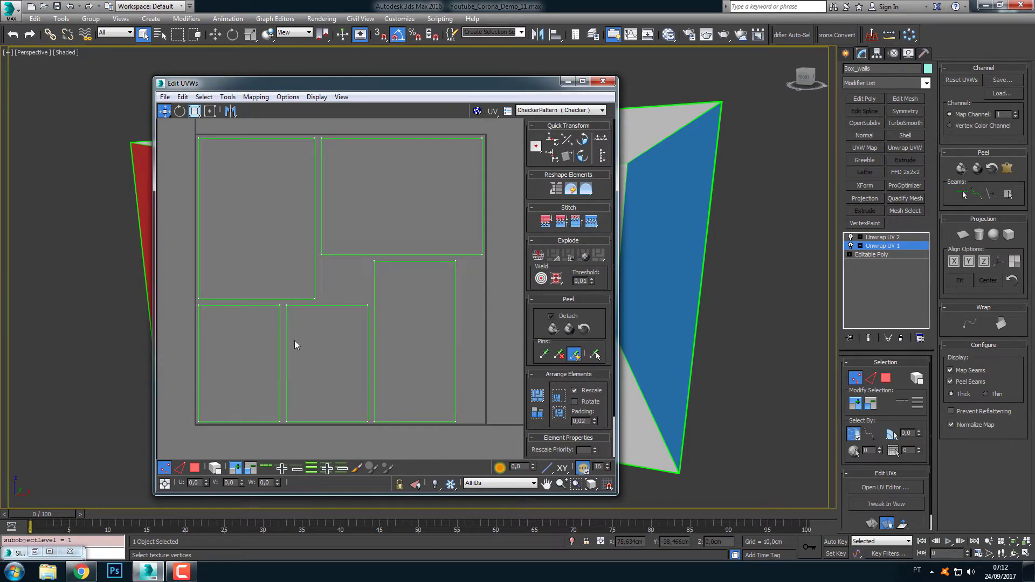
click(603, 81)
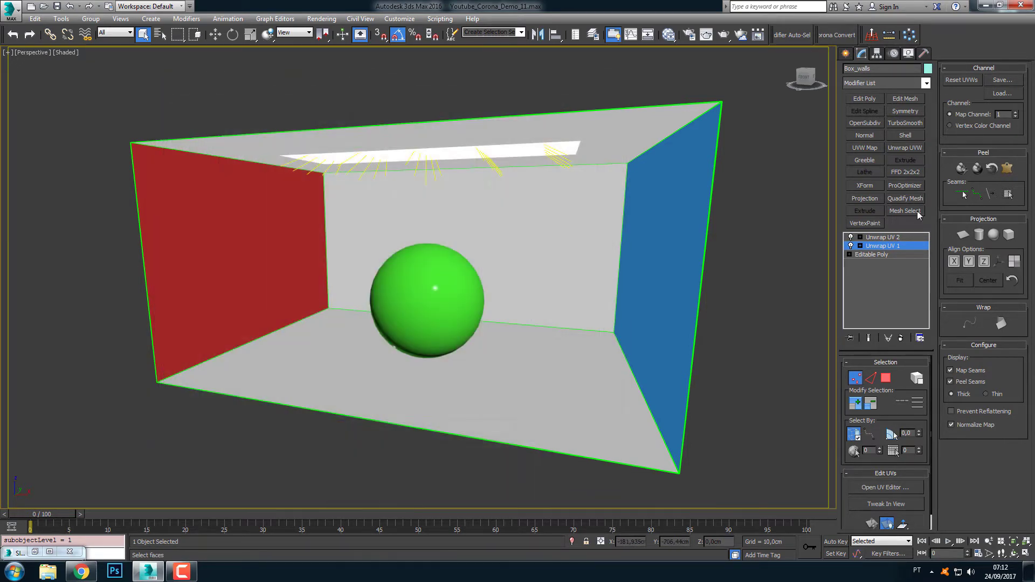
click(911, 242)
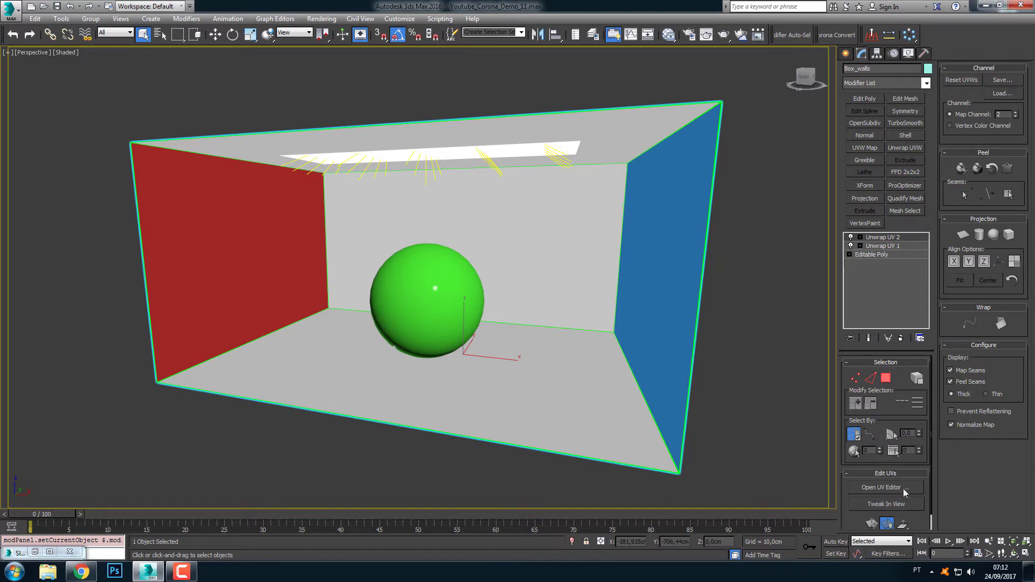
click(897, 488)
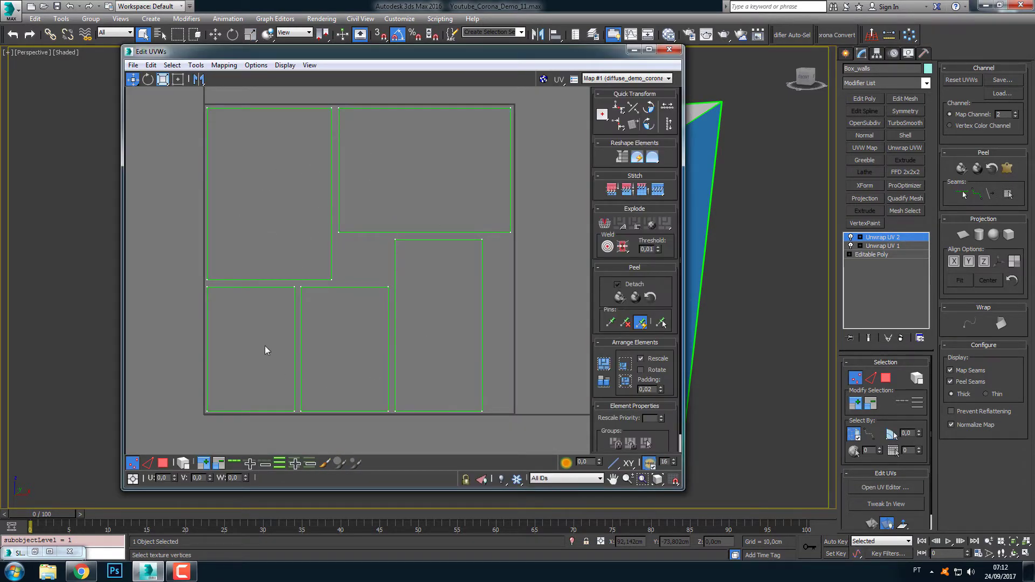
click(669, 49)
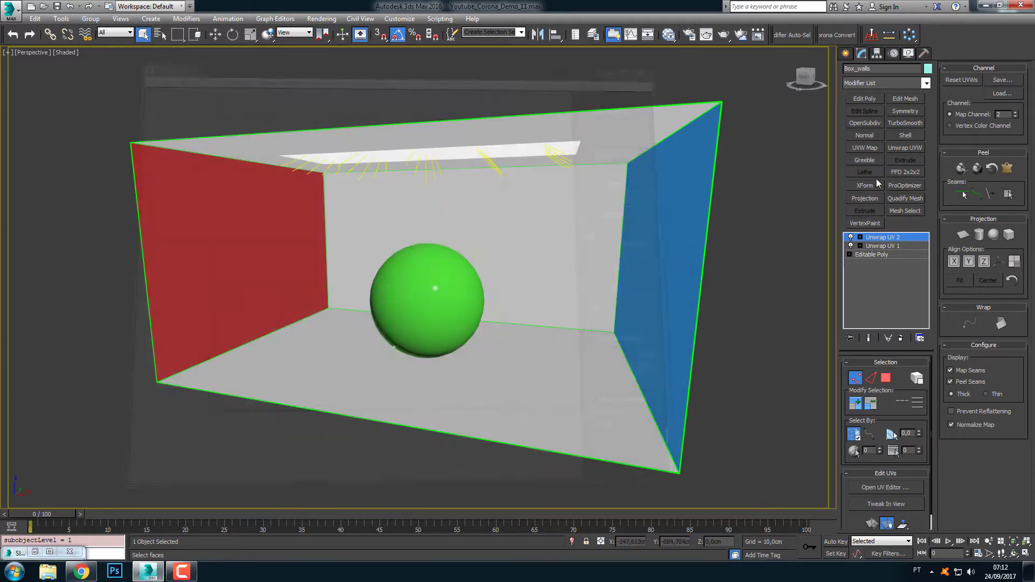
Select the green sphere and examine its map channel 1 layout in the UV editor, using the lower Unwrap UVW modifier
click(433, 291)
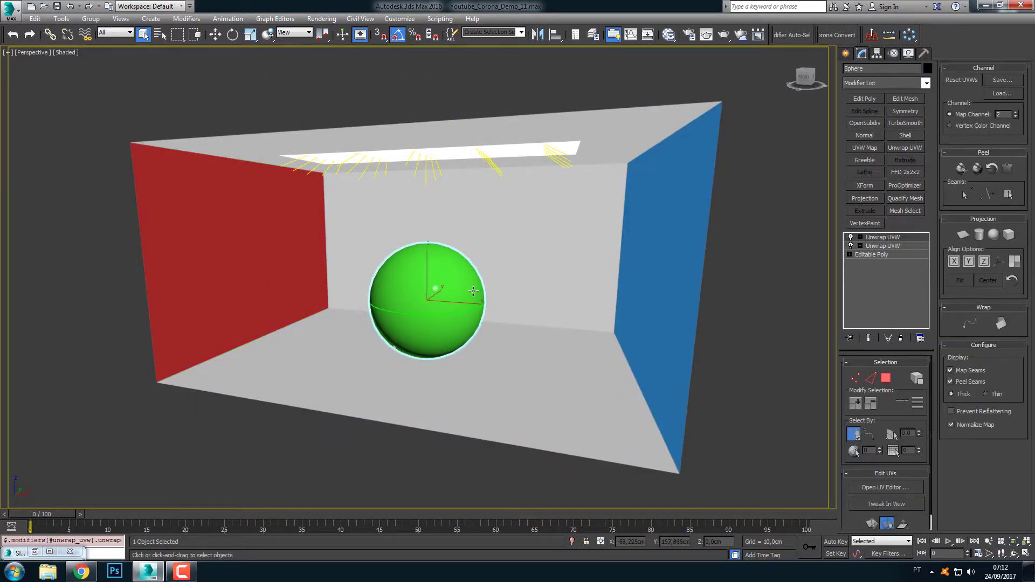
click(907, 247)
click(558, 317)
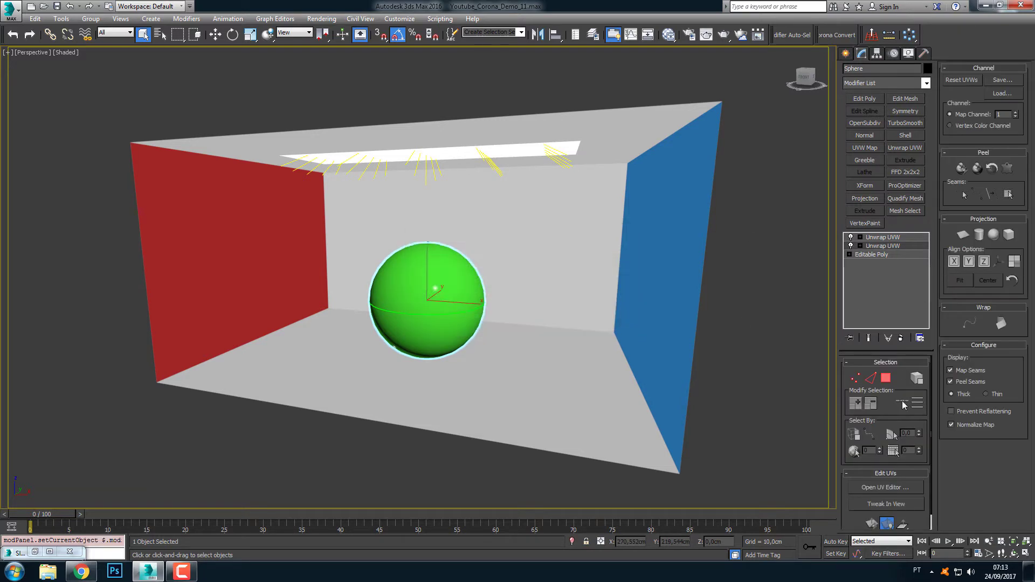
click(885, 487)
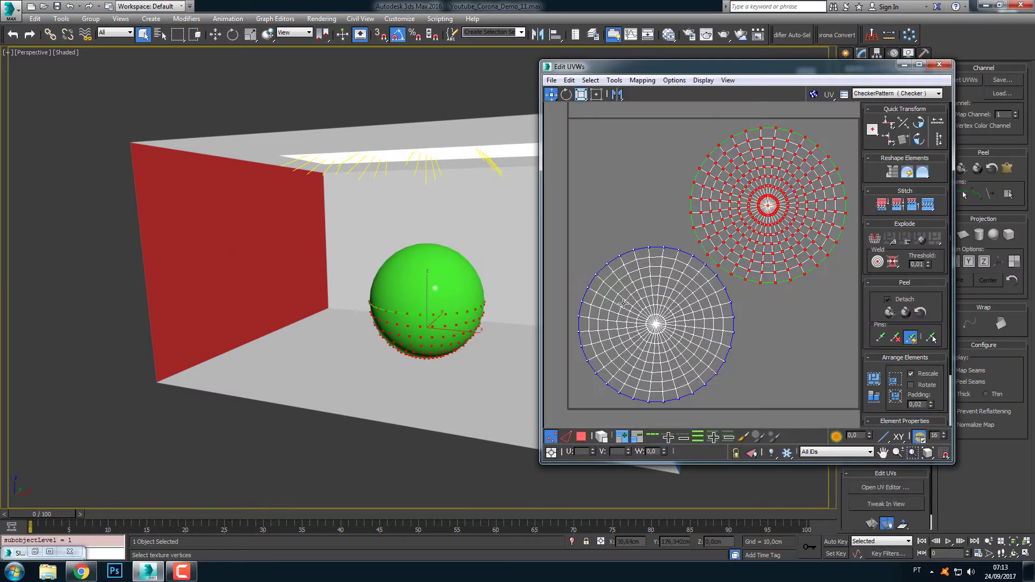
click(550, 436)
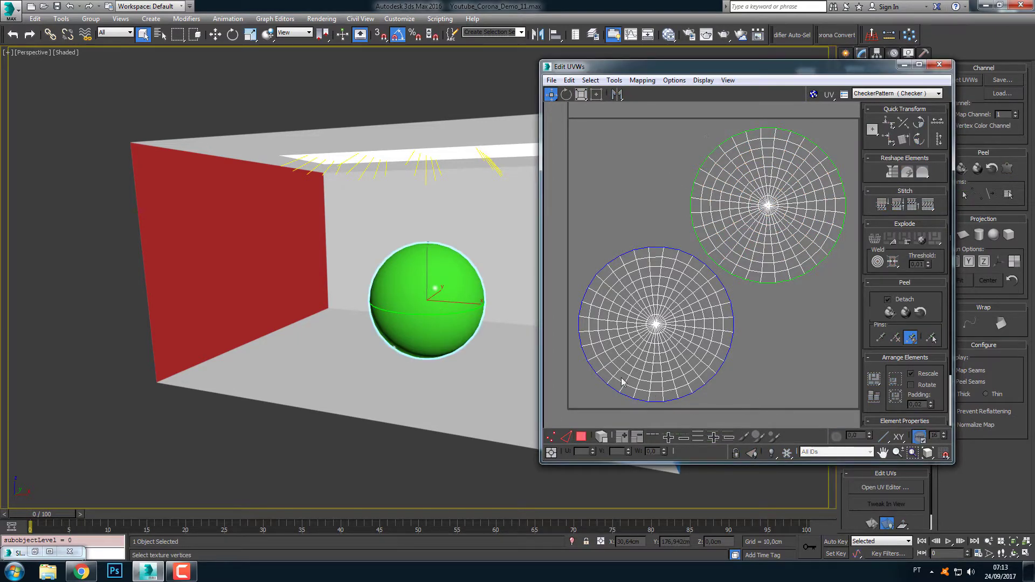
drag(734, 69, 625, 85)
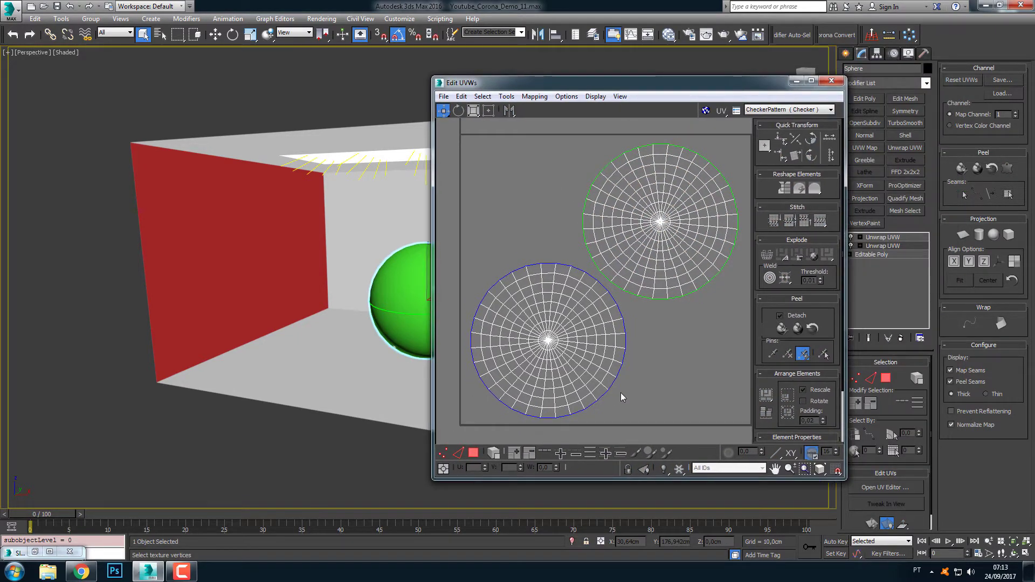
drag(844, 371, 898, 369)
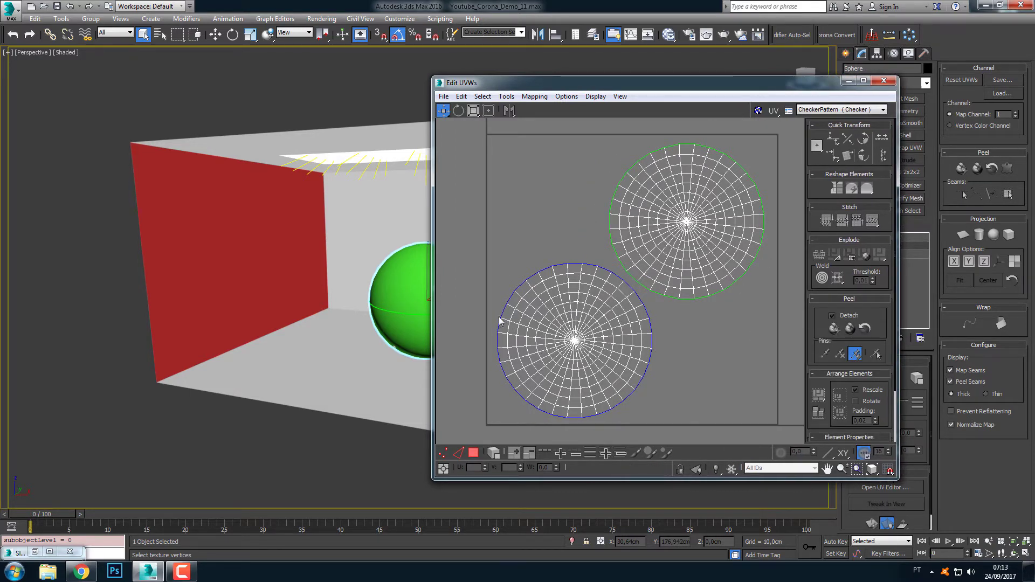
drag(561, 89, 670, 89)
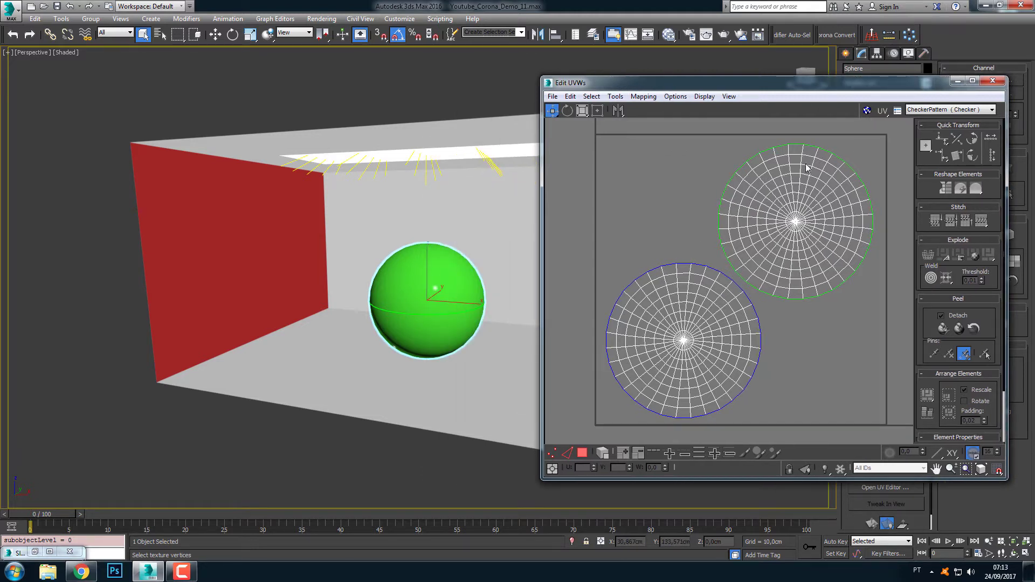
drag(902, 75, 463, 79)
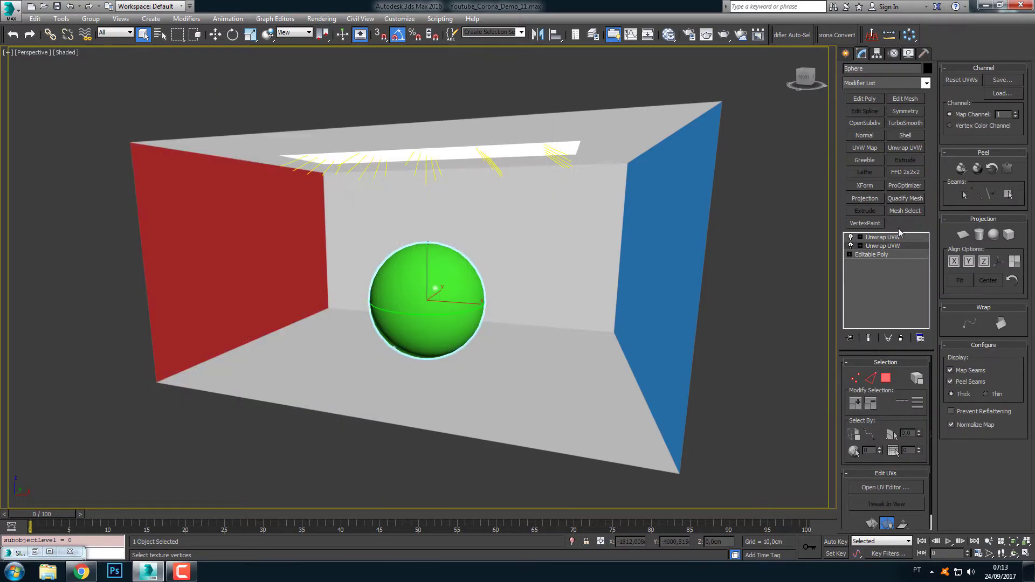
Examine the sphere's map channel 2 layout in the UV editor, using the upper Unwrap UVW modifier
click(909, 238)
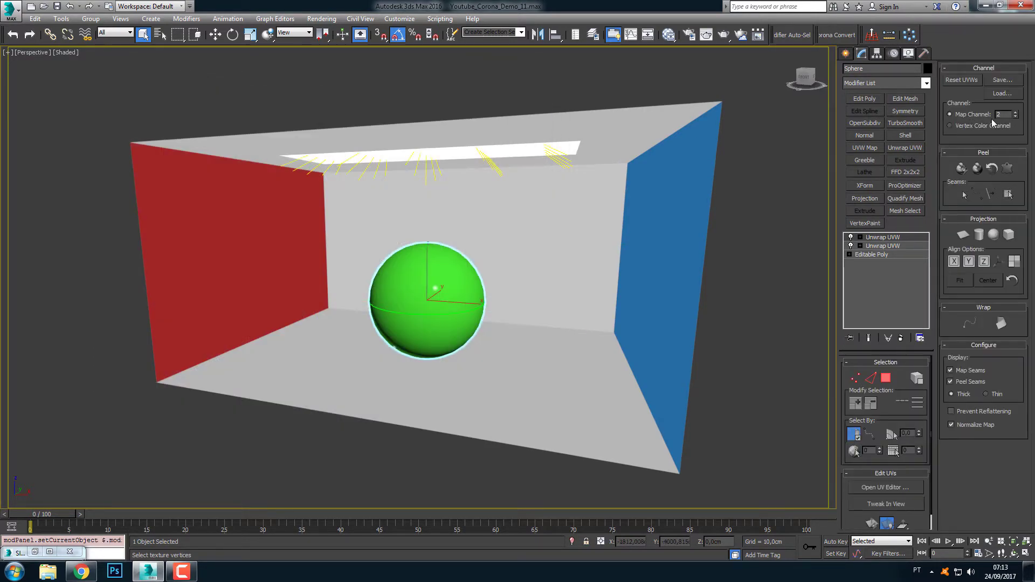
click(886, 487)
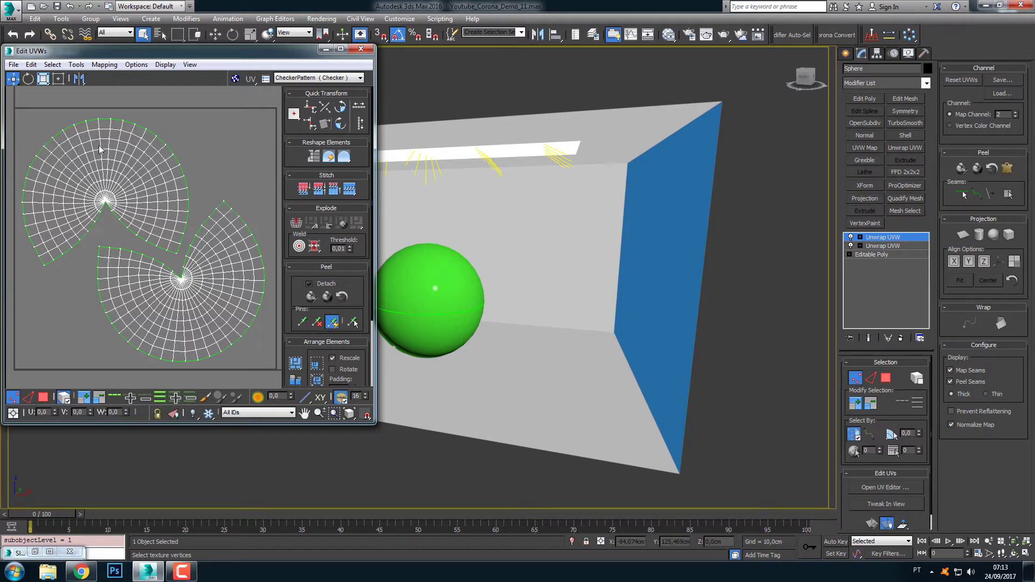
click(361, 48)
click(904, 240)
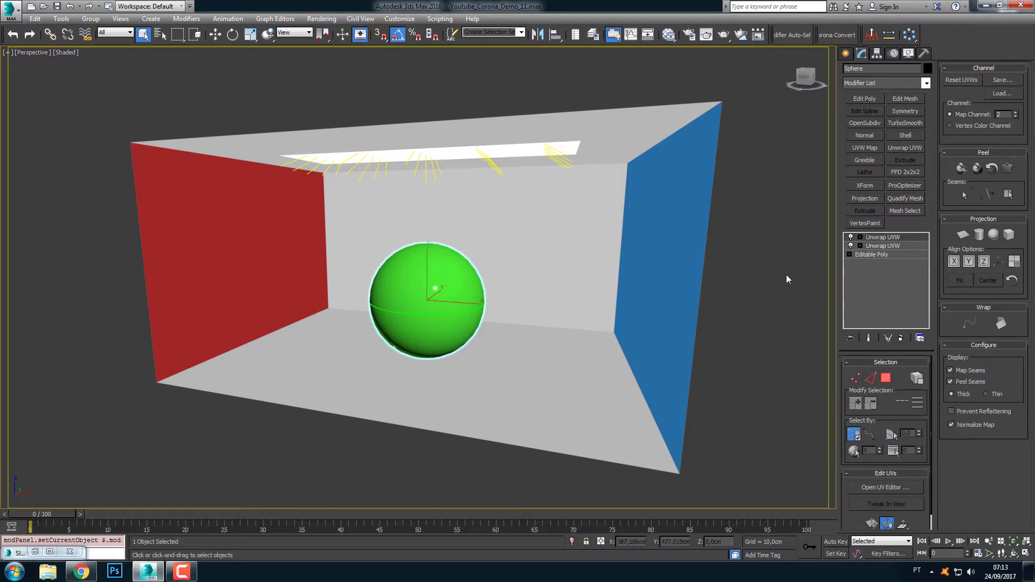
Select the rectangular Corona light on the ceiling to view its parameters, and clear the selection
click(370, 248)
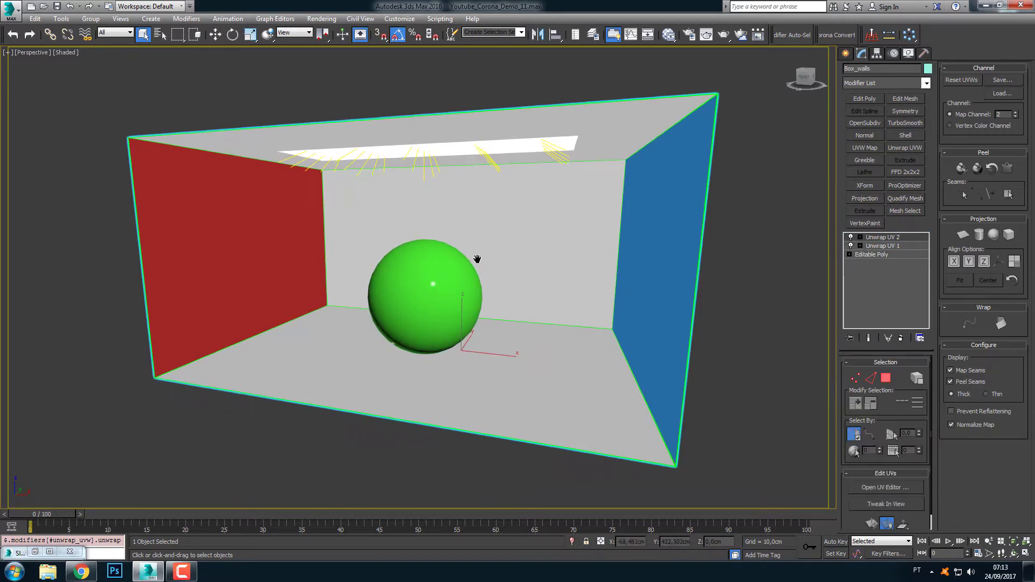
alt+middle_drag(476, 259, 492, 258)
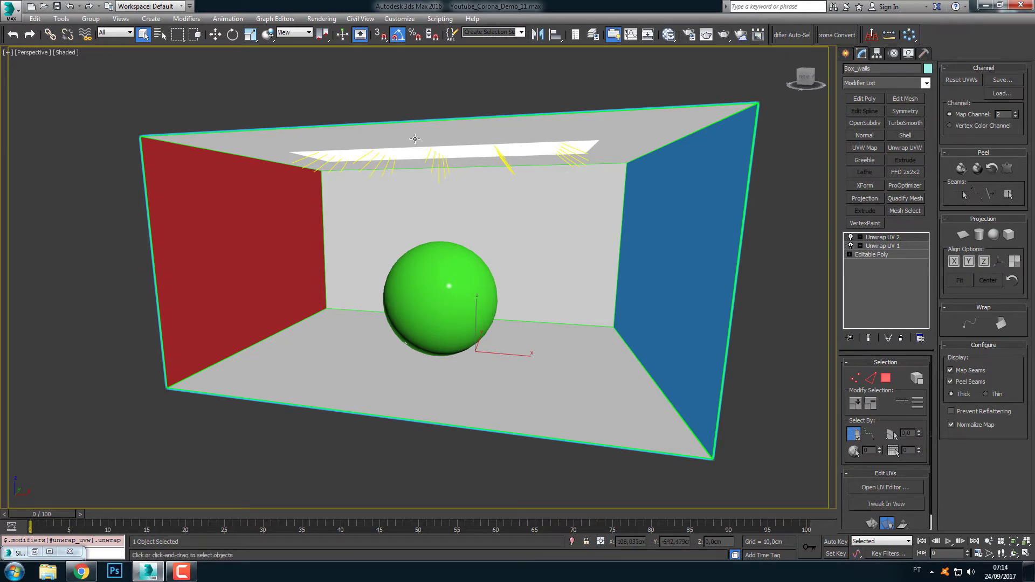
click(492, 157)
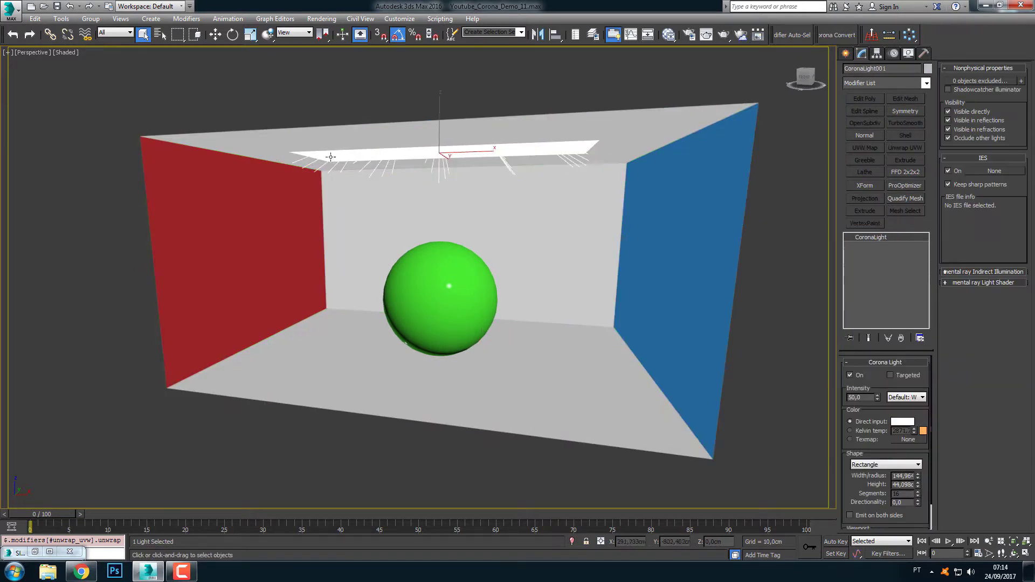
mouse_move(445, 222)
alt+middle_down()
mouse_move(438, 204)
mouse_move(442, 221)
alt+middle_up()
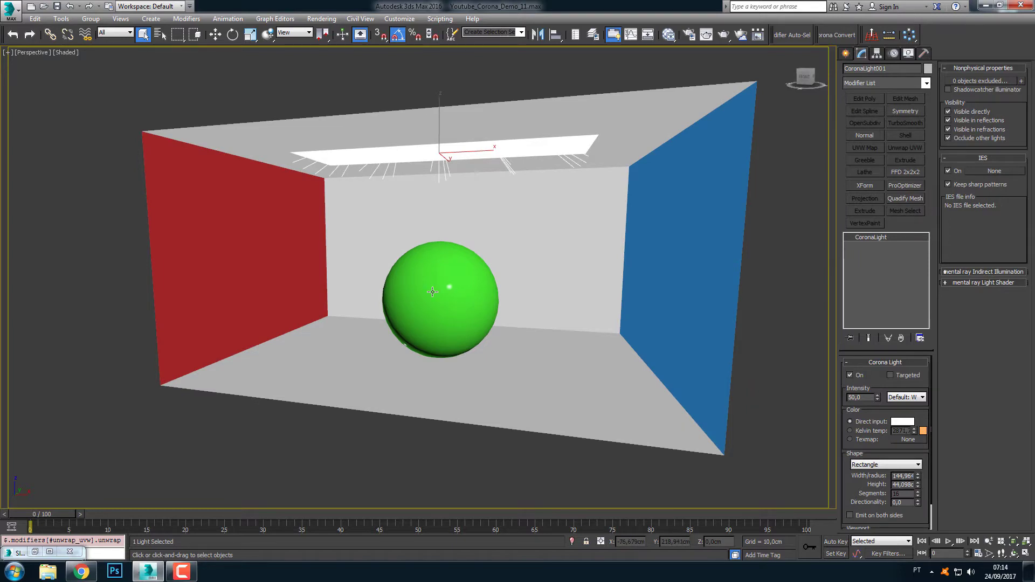
click(451, 305)
click(783, 117)
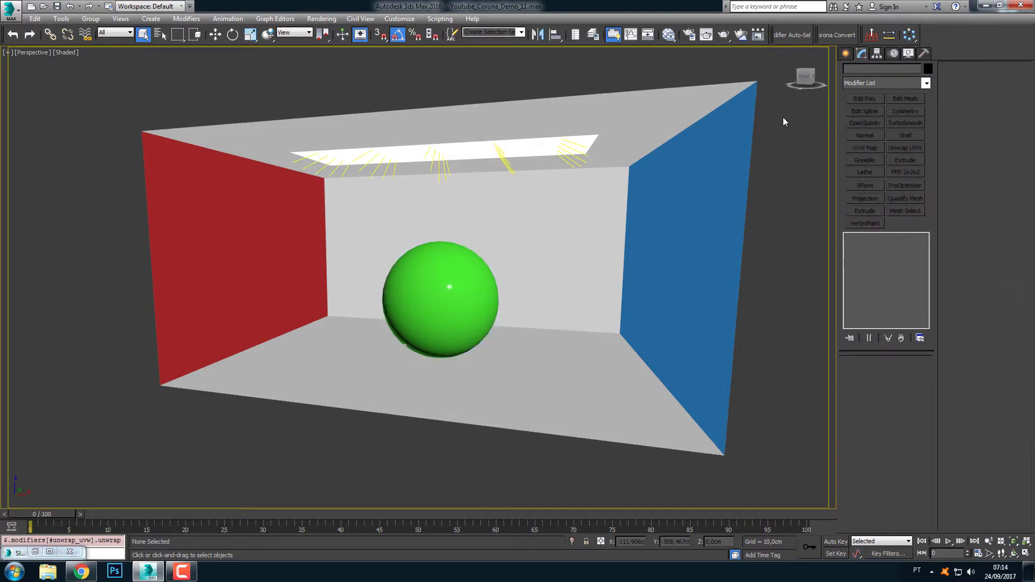
Render the perspective view of the box and sphere with Corona, with nothing selected
click(309, 325)
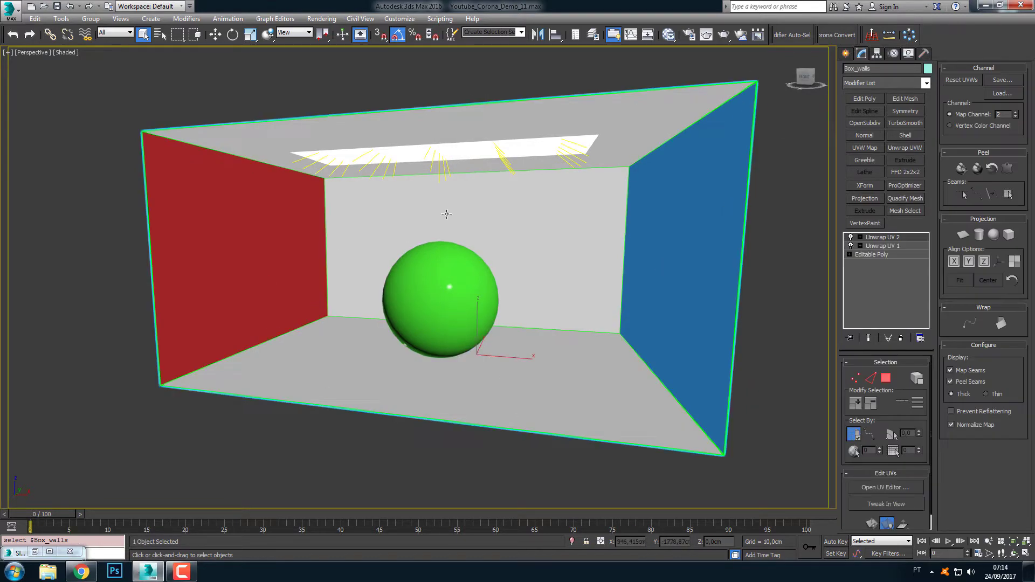
click(795, 291)
click(723, 35)
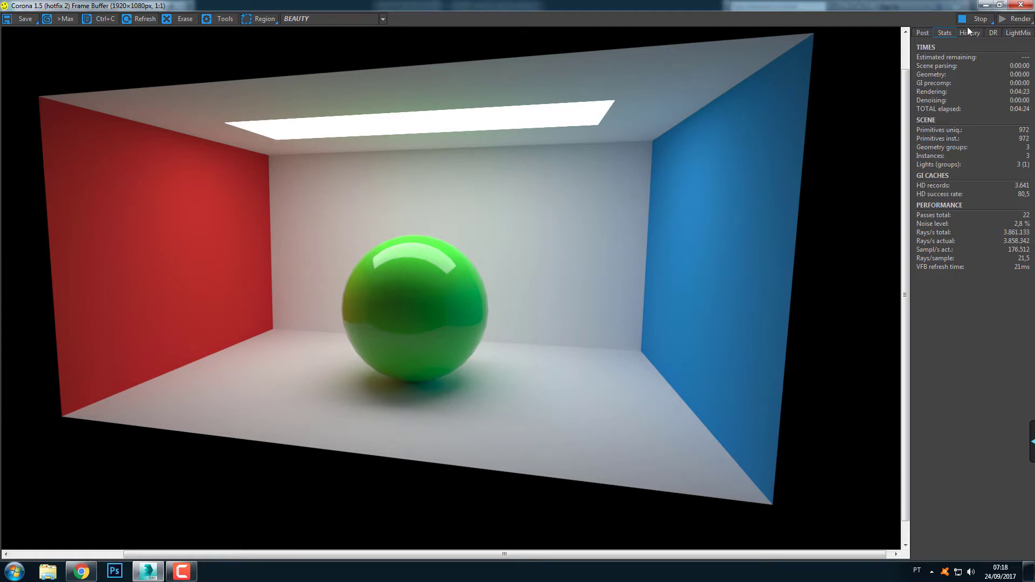
Adjust the denoise amount of the Corona render and bring up the render statistics
click(923, 33)
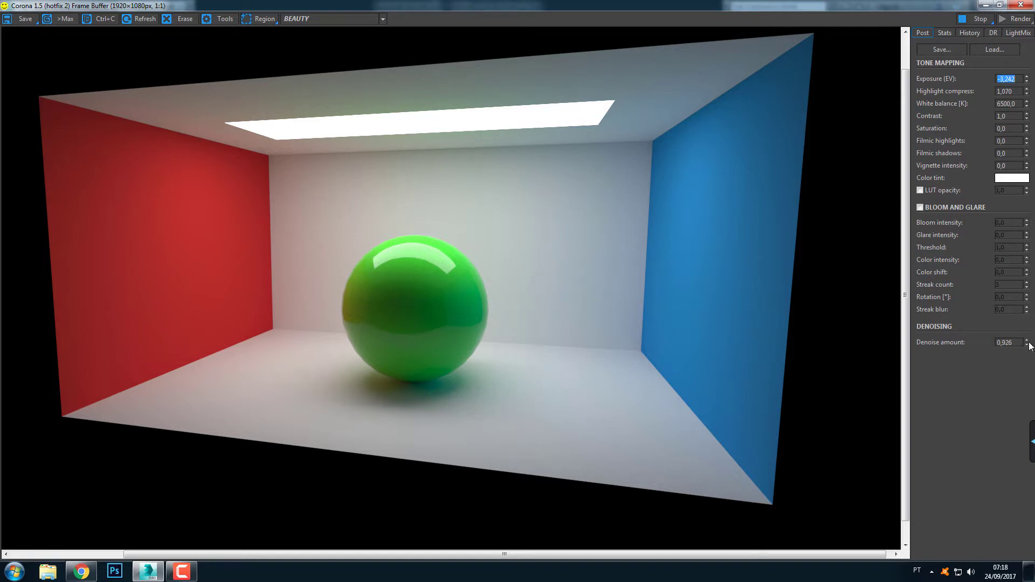
drag(1028, 345, 1029, 284)
mouse_move(1025, 315)
mouse_down()
mouse_move(1024, 344)
mouse_move(1028, 332)
mouse_up()
drag(1029, 347, 1028, 343)
click(944, 34)
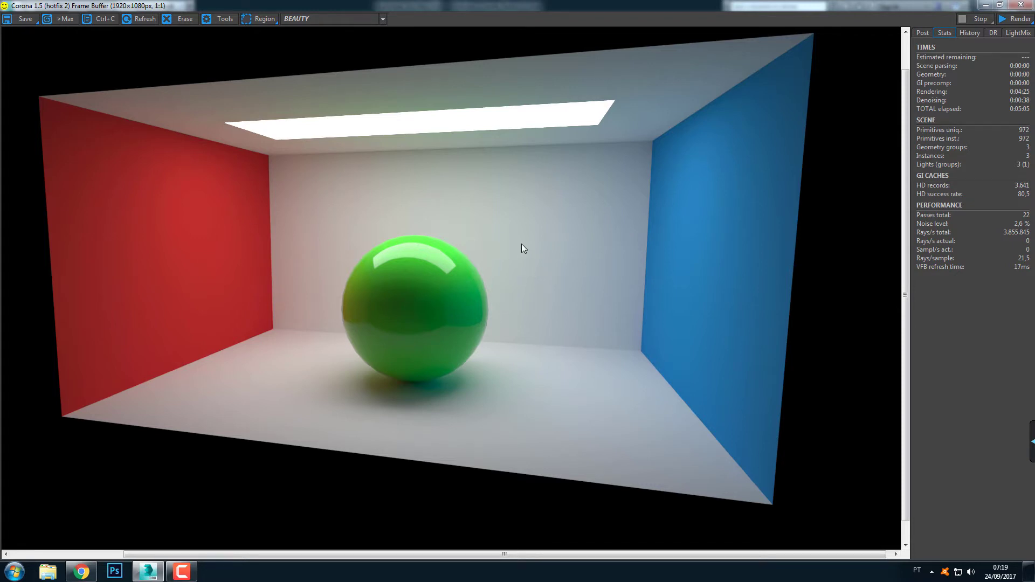
Close the rendered frame, select the box walls and open Render To Texture for them in an enlarged dialog
click(1020, 5)
middle_drag(344, 287, 339, 286)
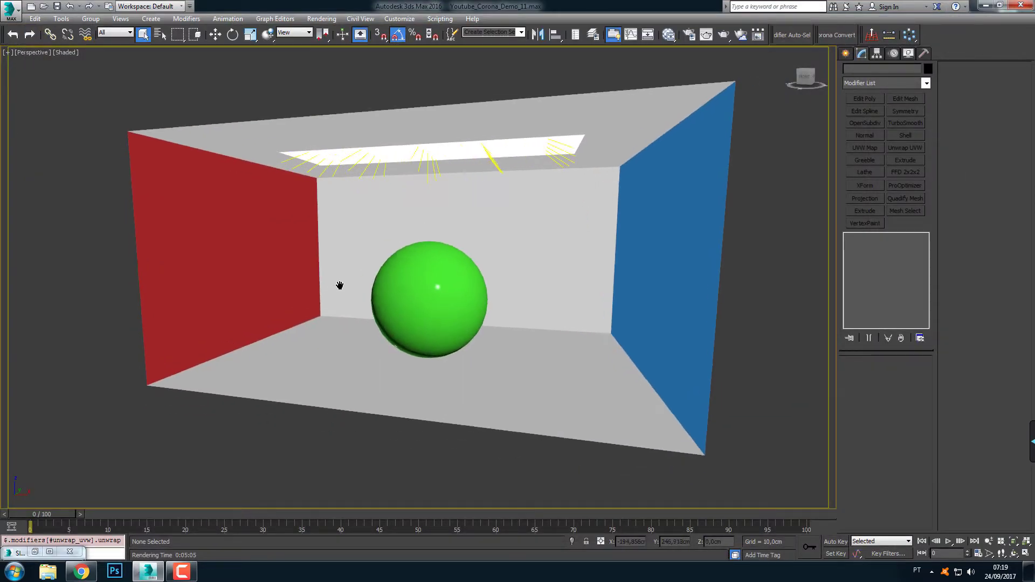
click(202, 211)
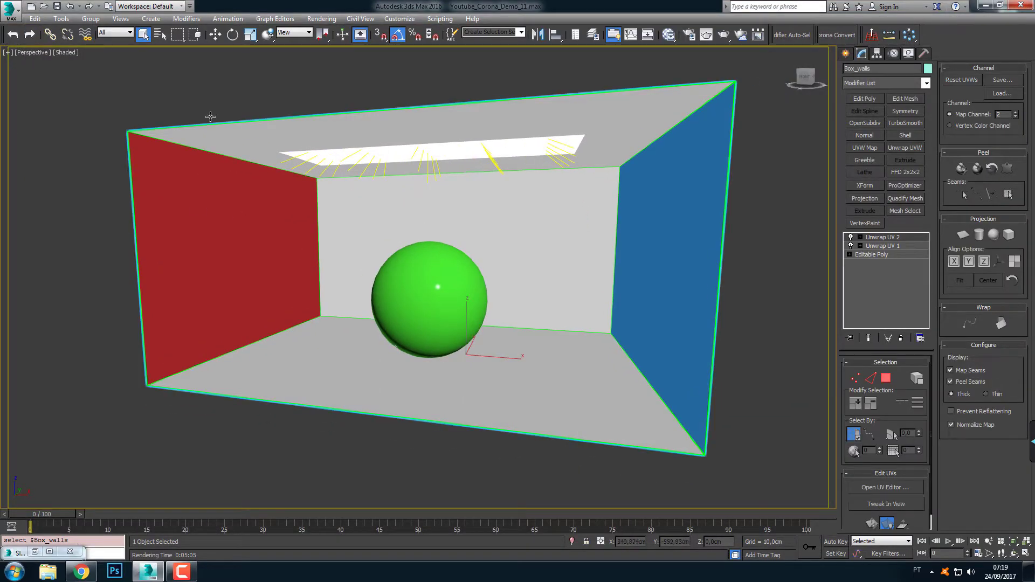
click(300, 21)
click(365, 184)
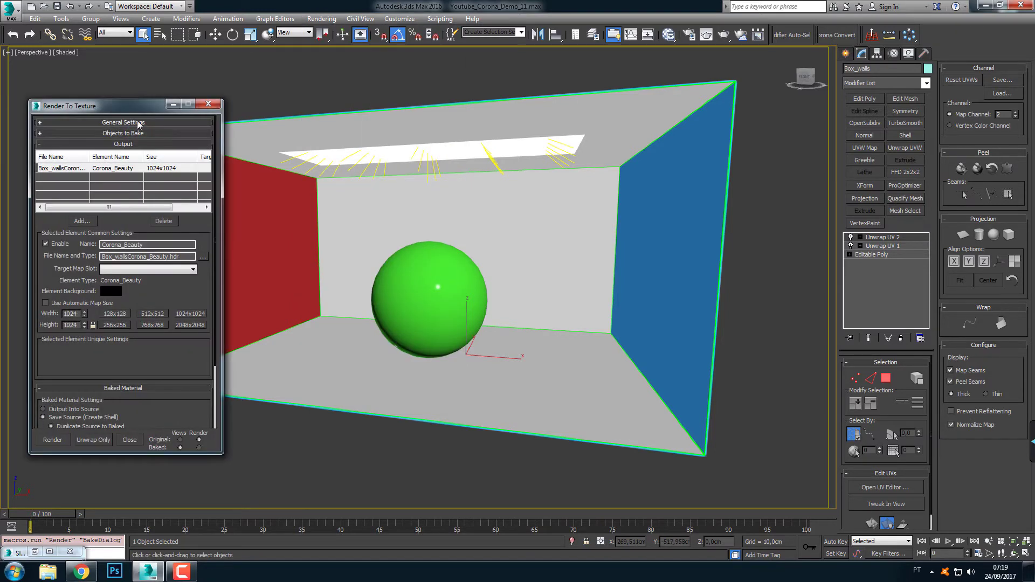
drag(226, 413, 227, 499)
drag(152, 69, 144, 69)
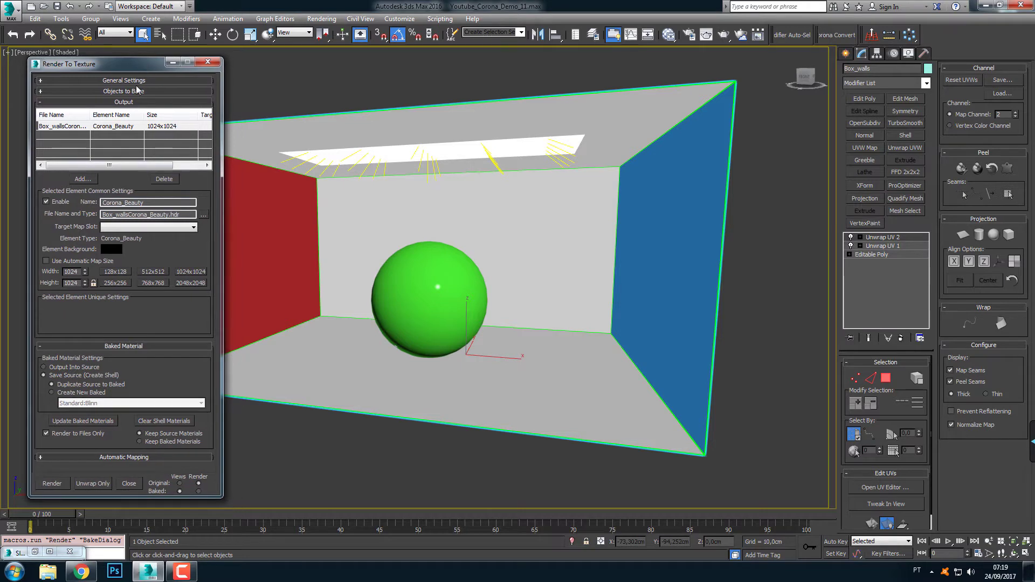
Collapse the Output and Baked Material sections of Render To Texture and shorten the dialog, keeping the box walls selected
click(134, 103)
click(135, 113)
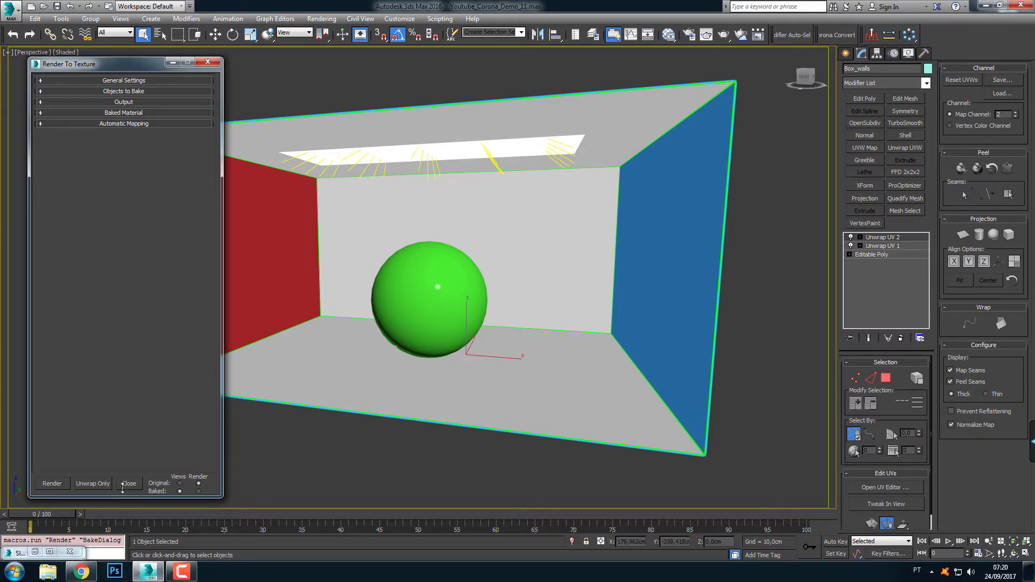
drag(122, 488, 122, 443)
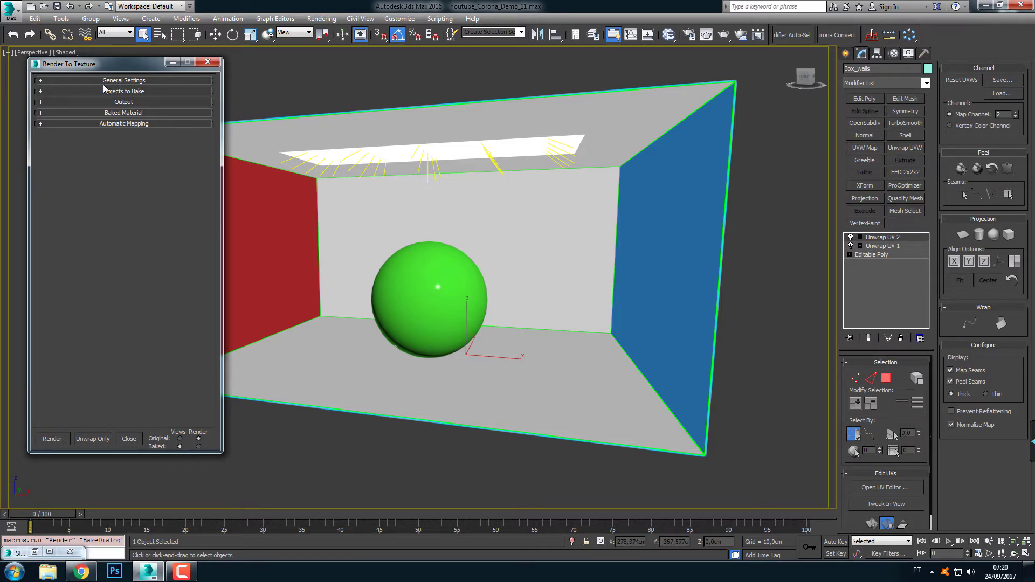
middle_drag(382, 197, 434, 197)
click(322, 84)
click(340, 134)
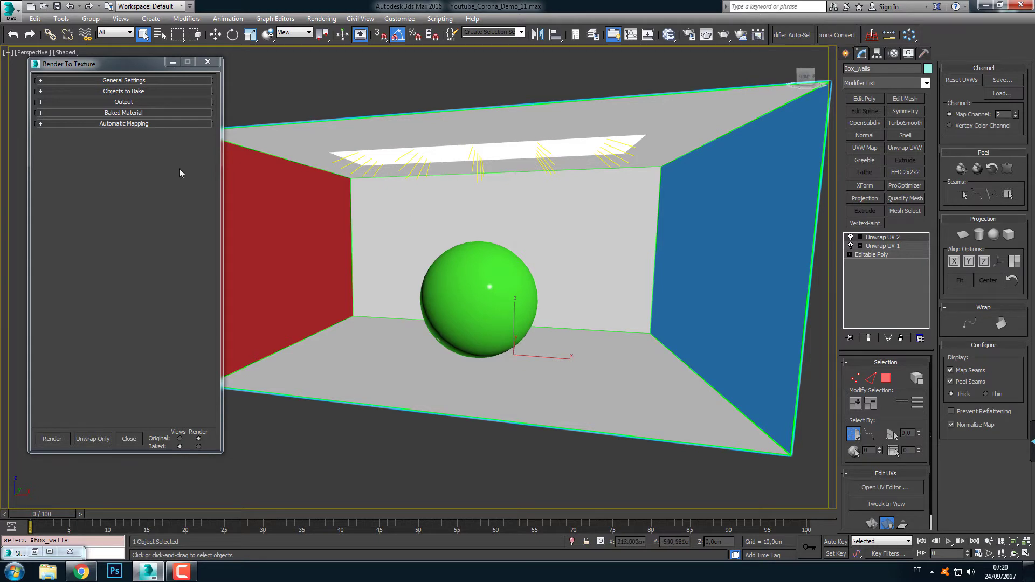
Examine the output path in the general settings of Render To Texture, and collapse that section again
click(80, 81)
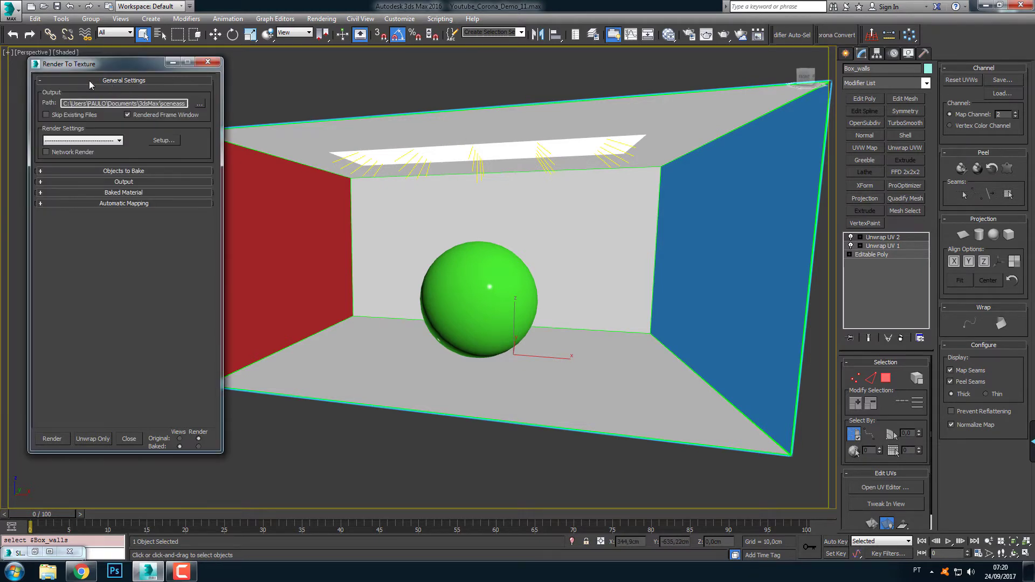
drag(63, 103, 203, 107)
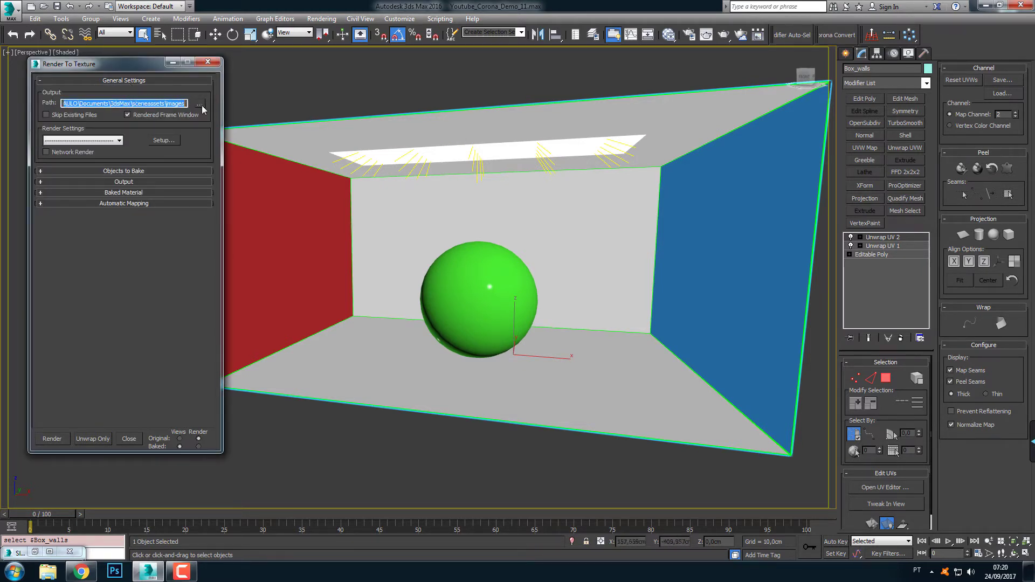
click(180, 105)
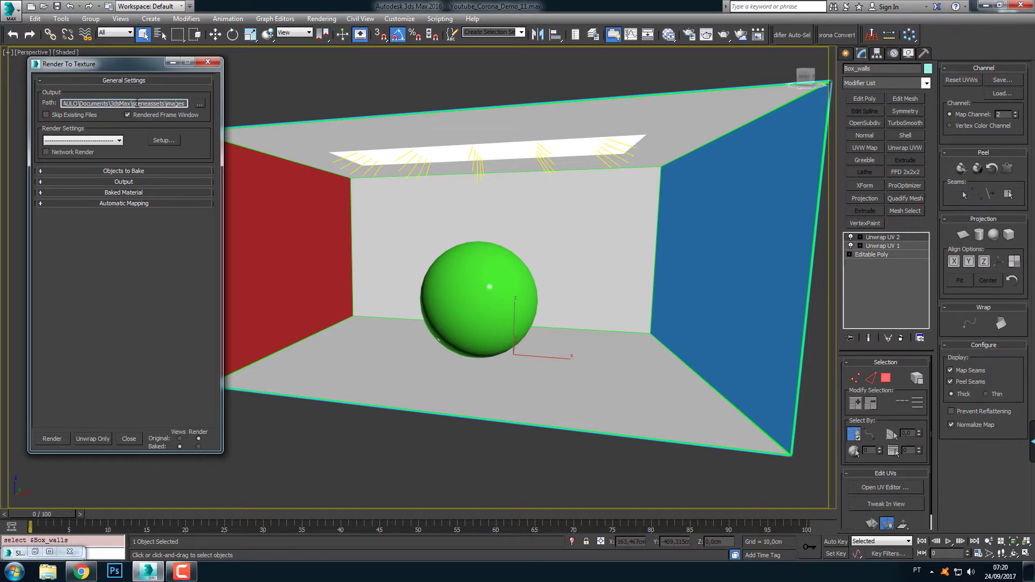
drag(168, 103, 186, 103)
click(172, 102)
drag(143, 103, 186, 103)
click(83, 81)
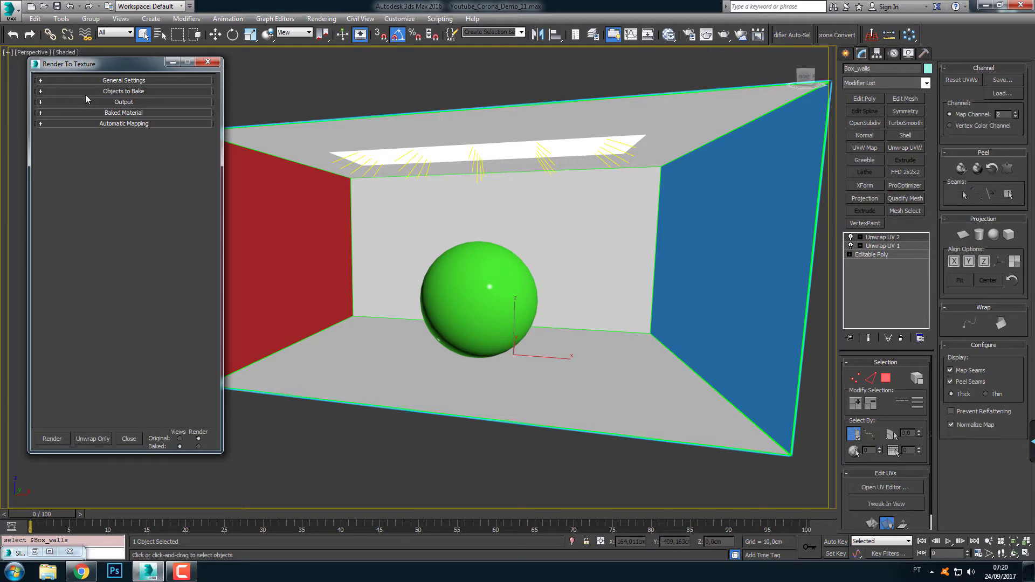
Review the objects-to-bake entries for the box walls and the sphere, finishing with the box walls selected
click(88, 92)
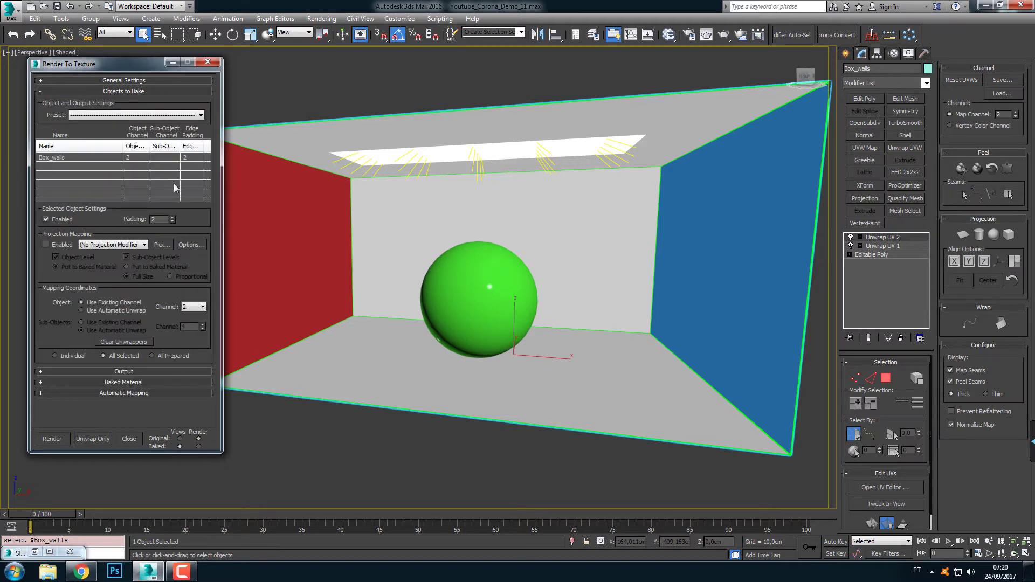
click(271, 98)
click(275, 131)
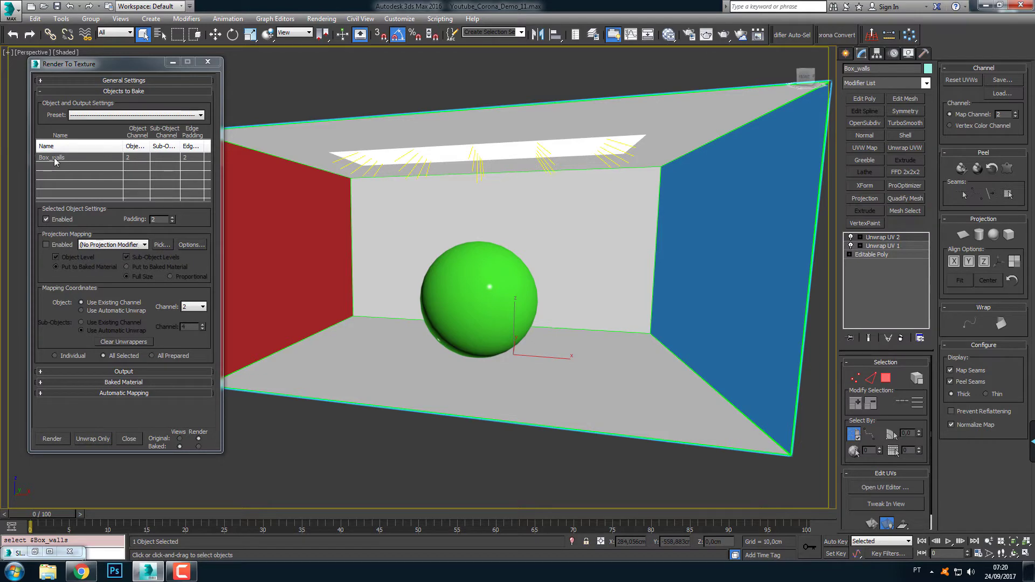
click(510, 284)
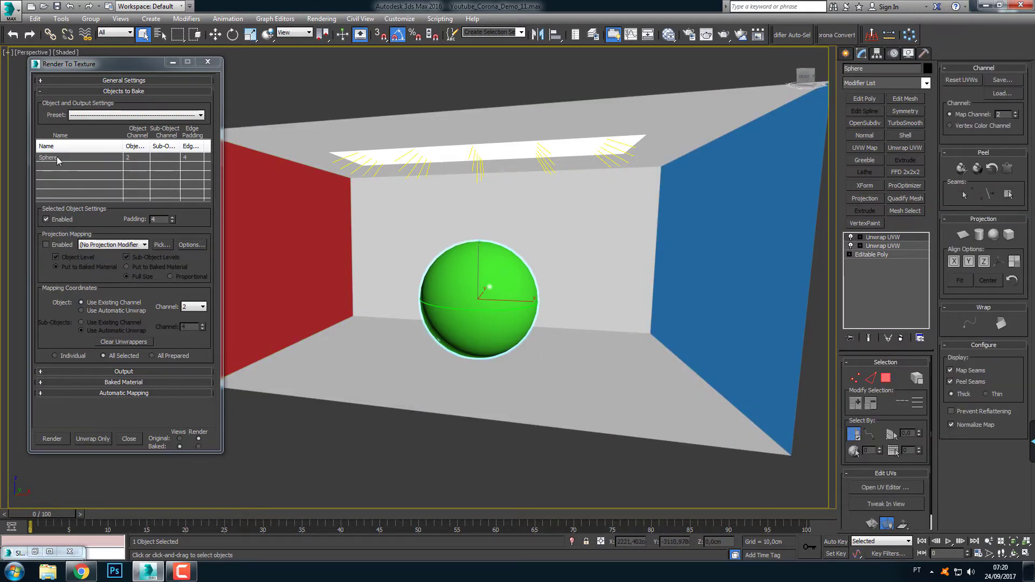
click(286, 170)
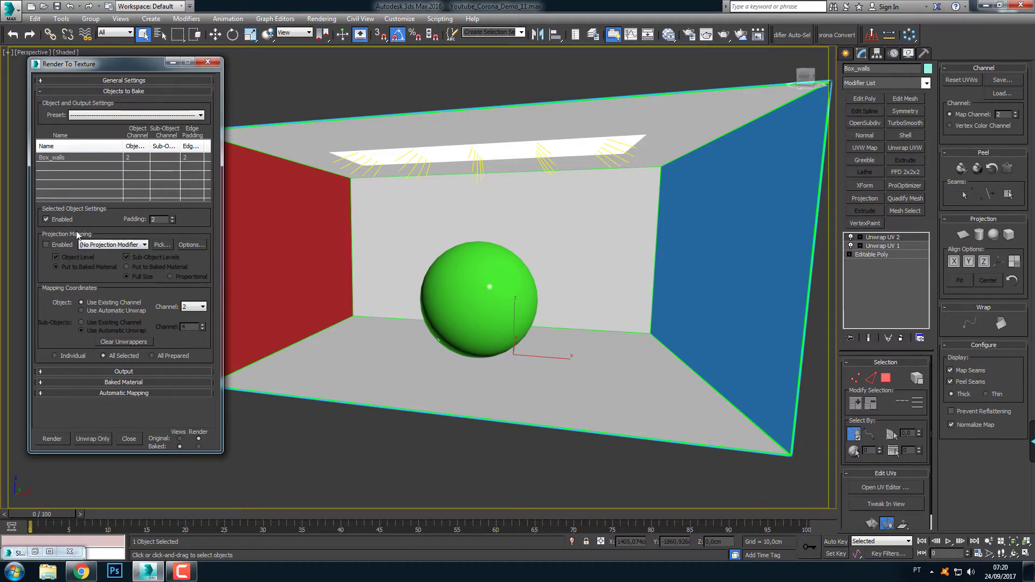
Examine the spacing of the box walls' channel 2 islands in the UV editor, and close it
click(55, 257)
click(887, 488)
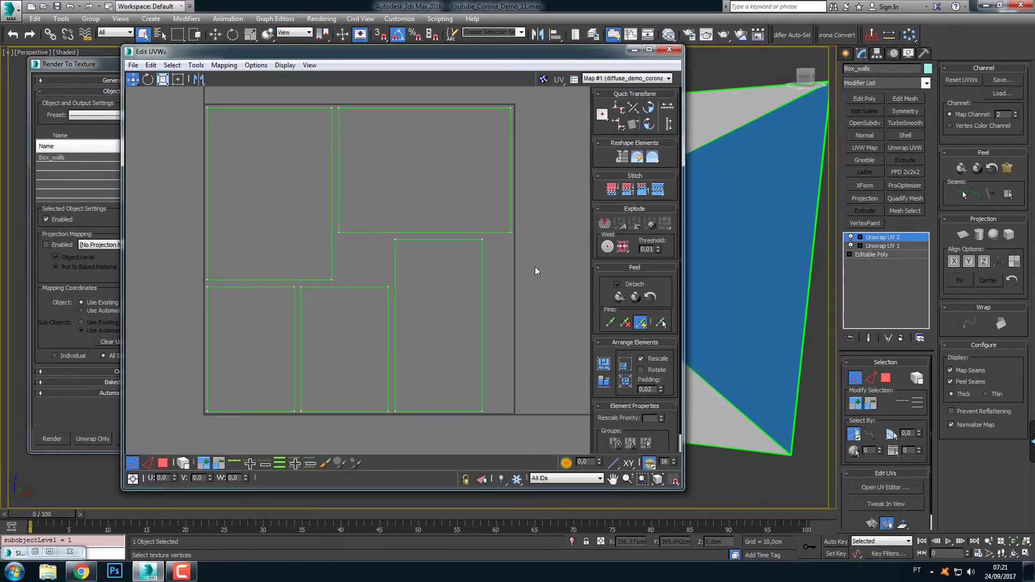
click(671, 50)
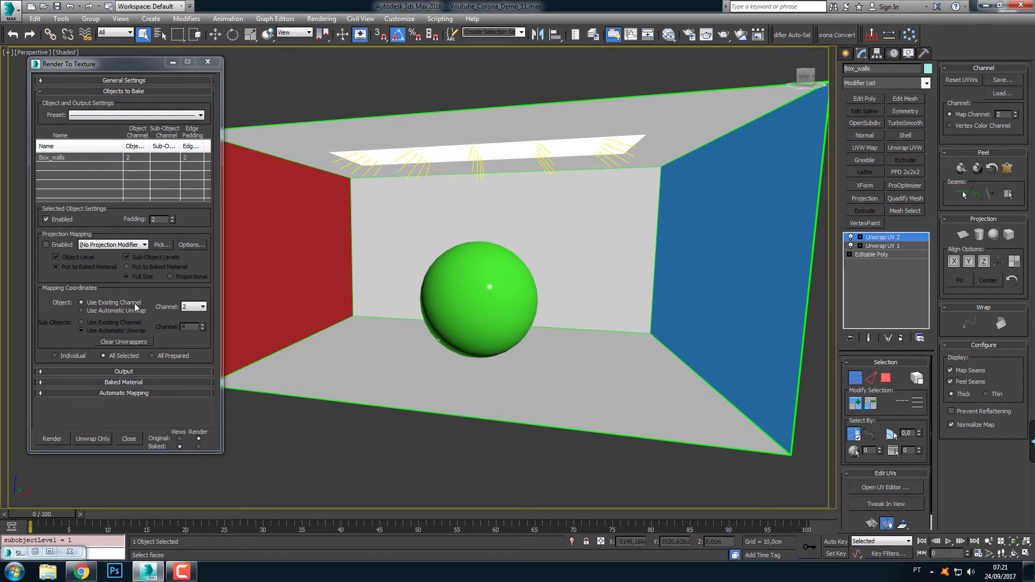
Set the box walls' object mapping coordinates to use existing channel 2 for baking
click(187, 309)
click(198, 327)
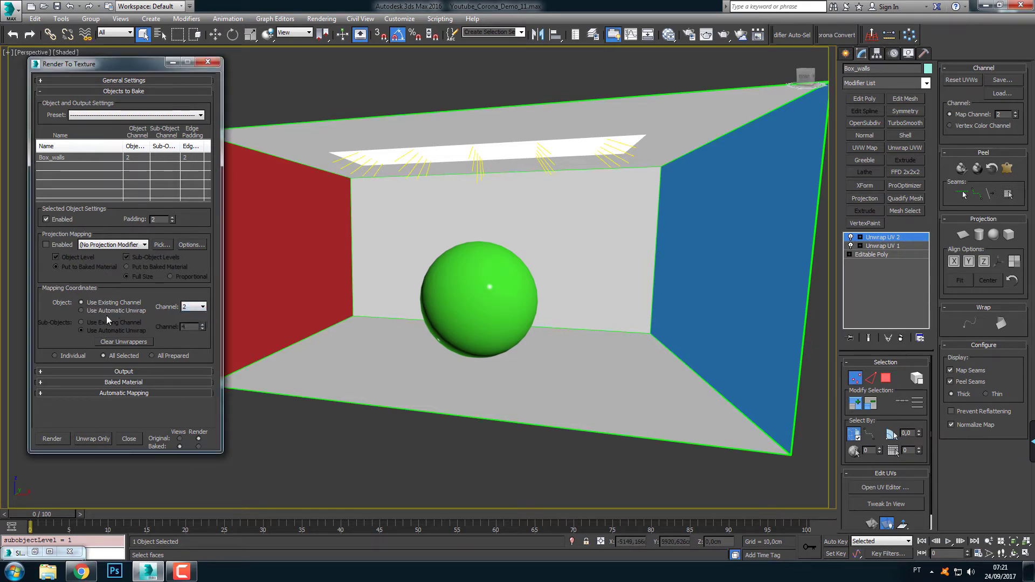
click(86, 310)
click(103, 303)
Replace the Corona_Beauty element in the box walls' baking output with a Corona_Light element
click(107, 93)
click(106, 103)
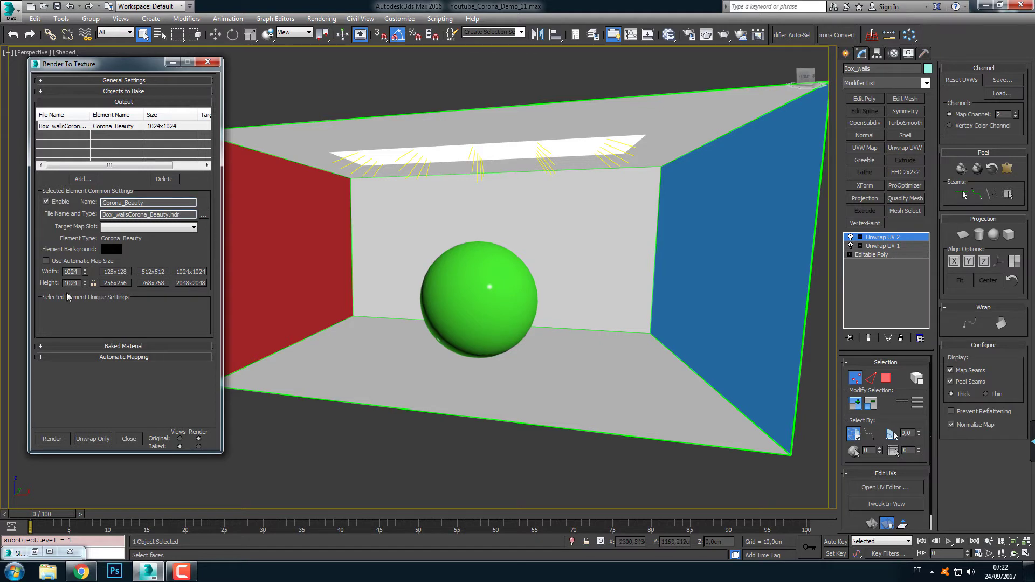
click(160, 180)
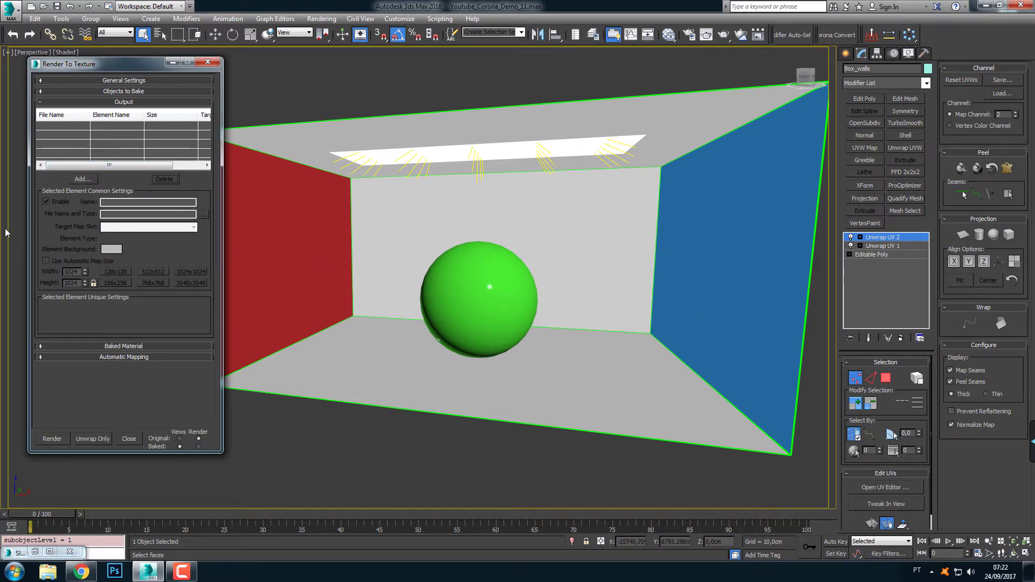
click(80, 181)
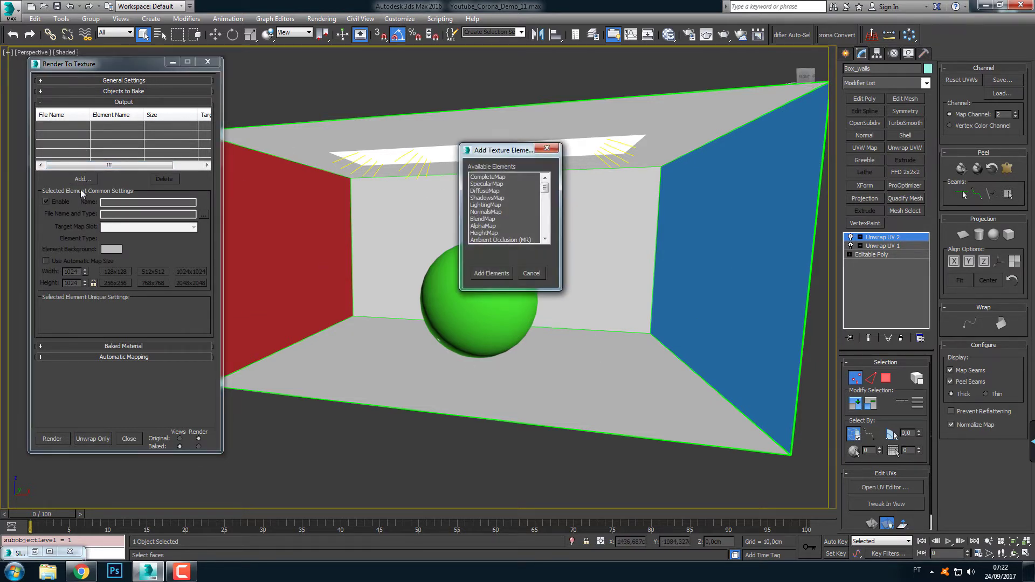
drag(544, 187, 545, 198)
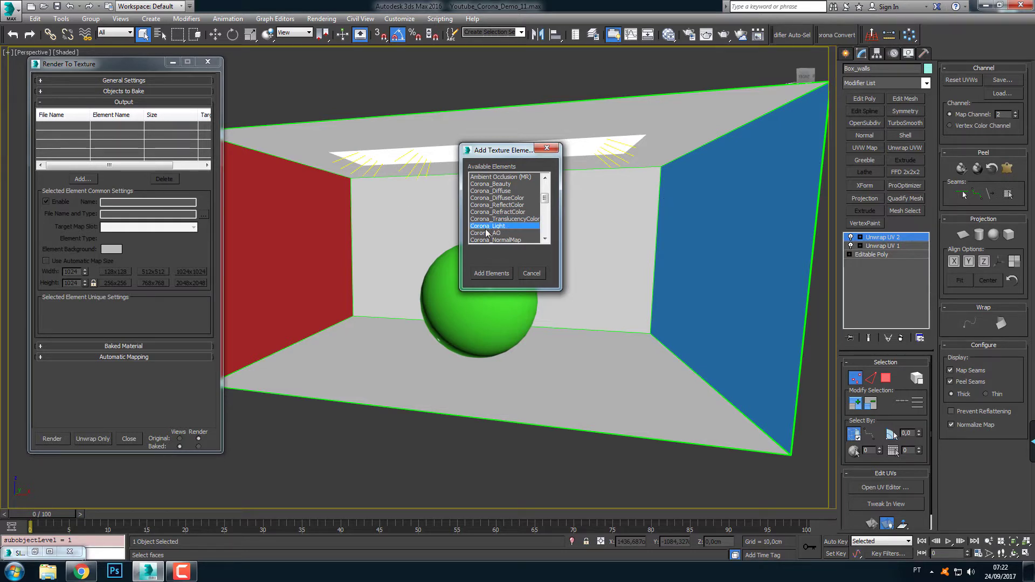
click(491, 273)
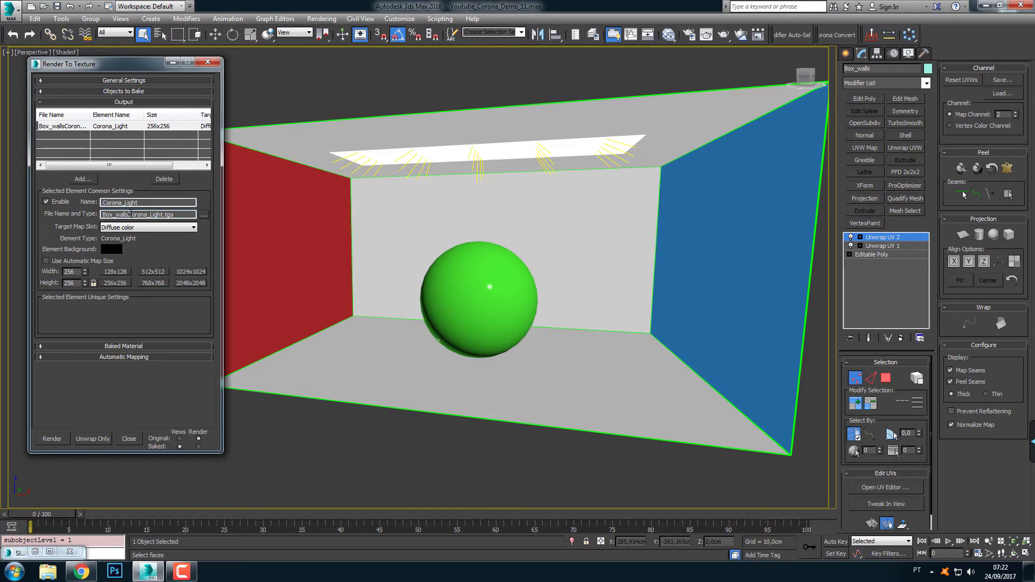
Shorten the Corona_Light element's output file name to Box_walls.tga
drag(130, 214, 178, 215)
key(Delete)
text(.tga)
key(Return)
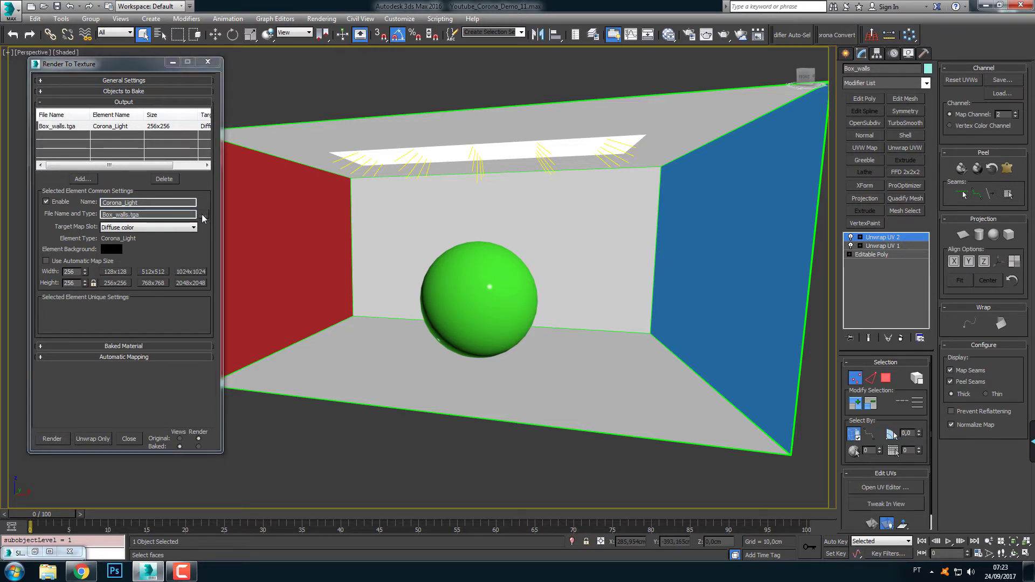
Change the element's output file to a Radiance HDRI named Box_walls, saved with the Non-Clamped (RealPixel) color channel
click(204, 216)
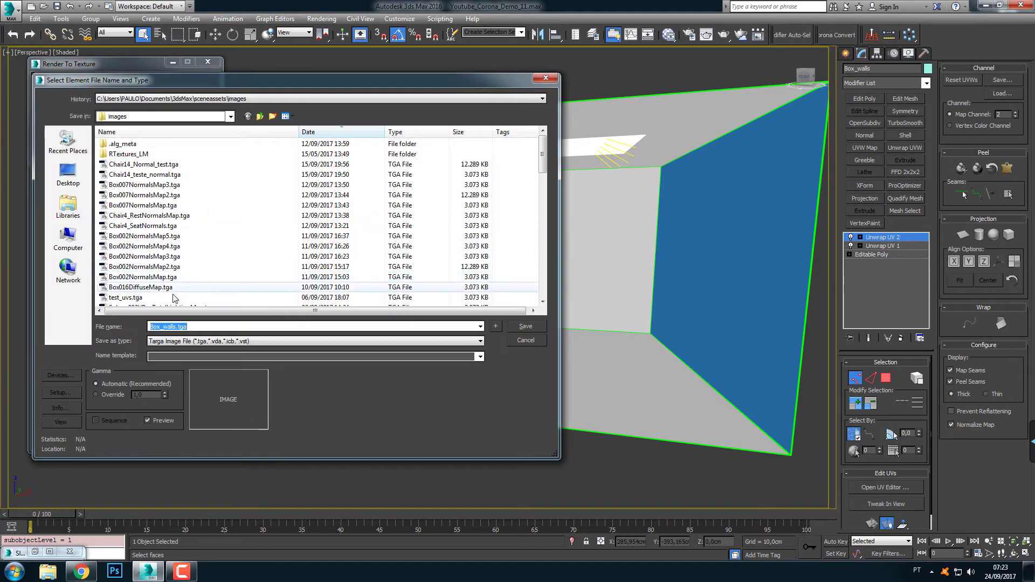
click(184, 341)
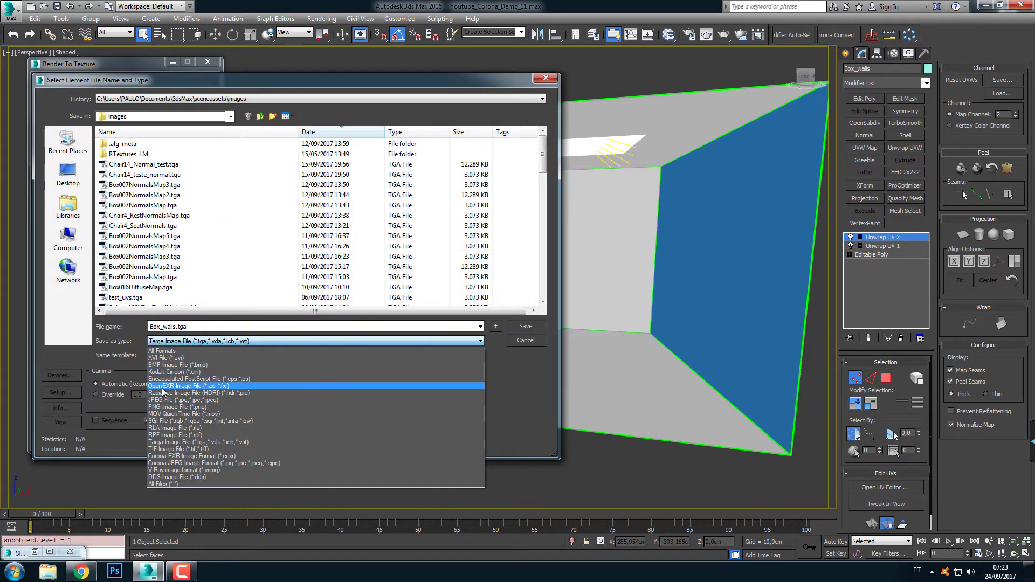
click(164, 393)
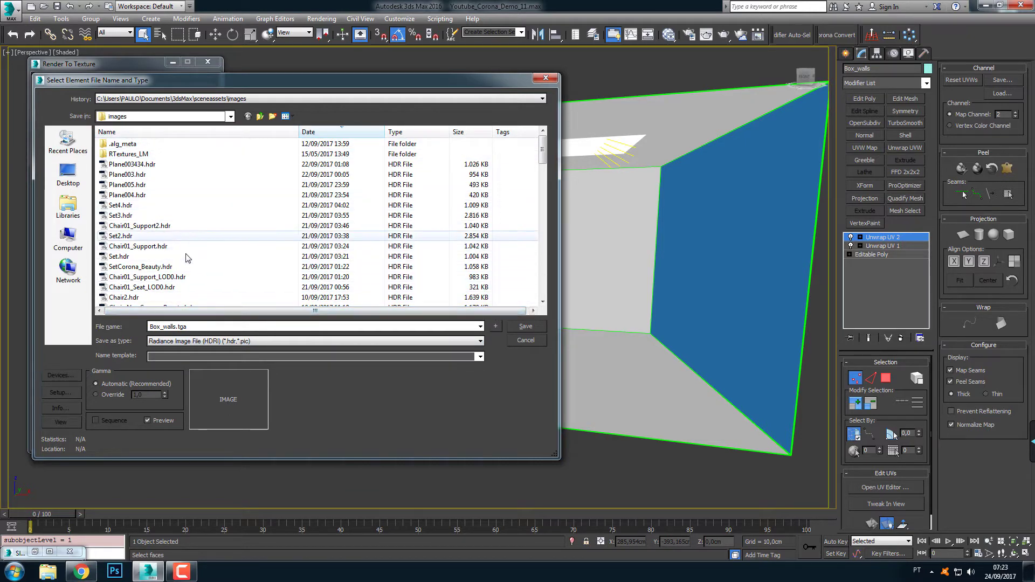
click(194, 327)
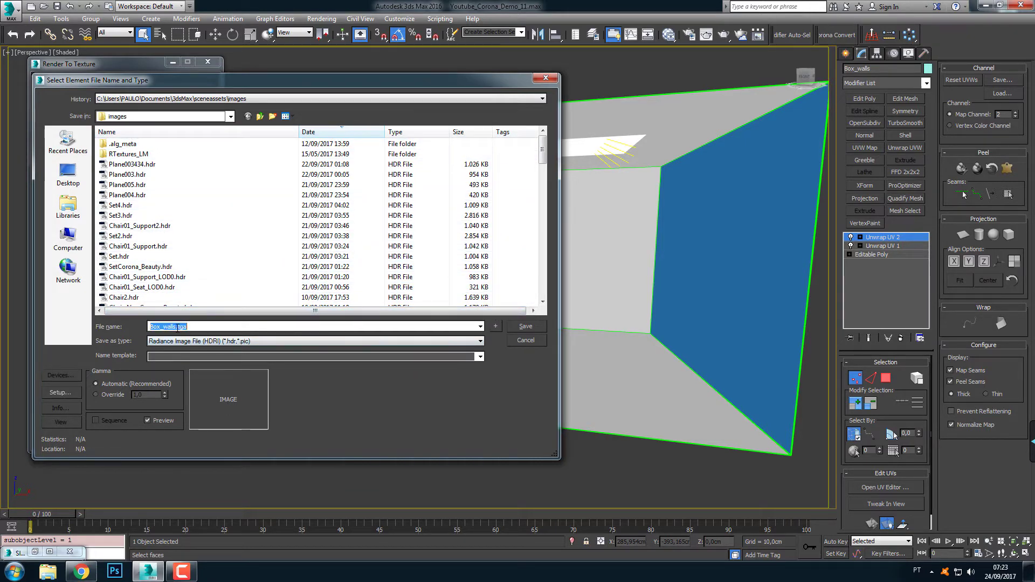
drag(176, 327, 189, 327)
key(BackSpace)
click(523, 327)
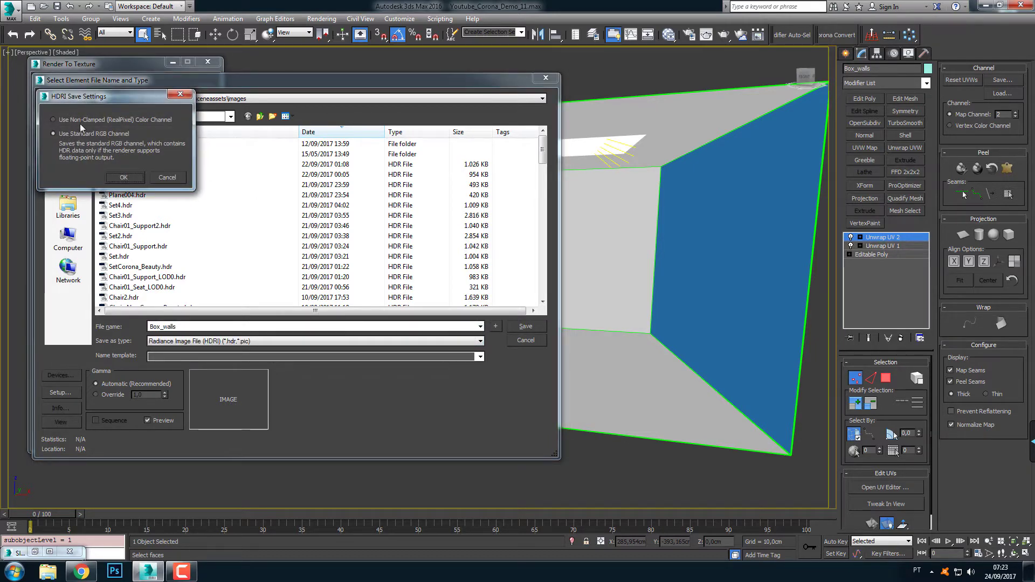
click(60, 121)
click(123, 176)
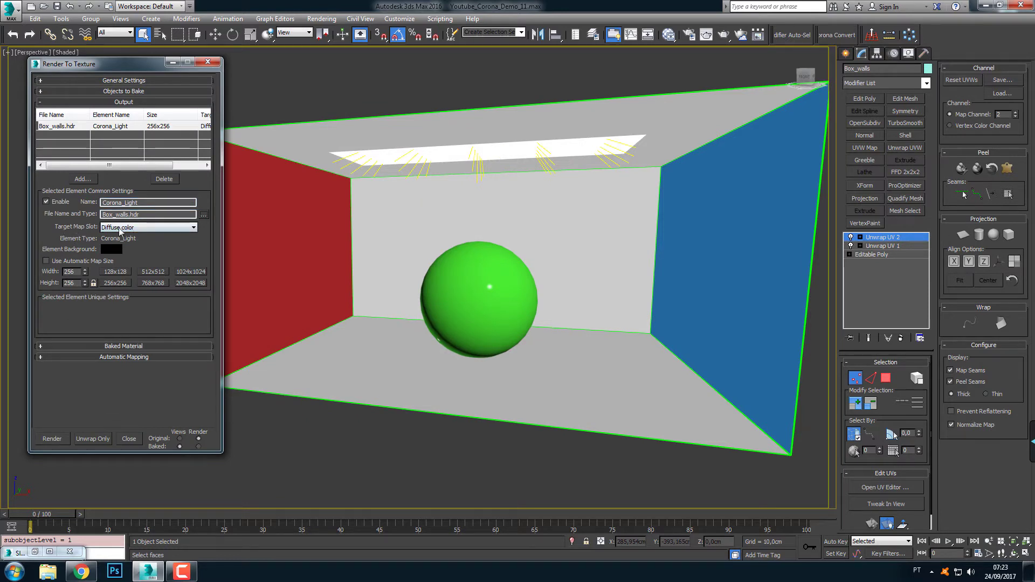
Set the Corona_Light element's target map slot to blank and its map size to 1024x1024
click(169, 228)
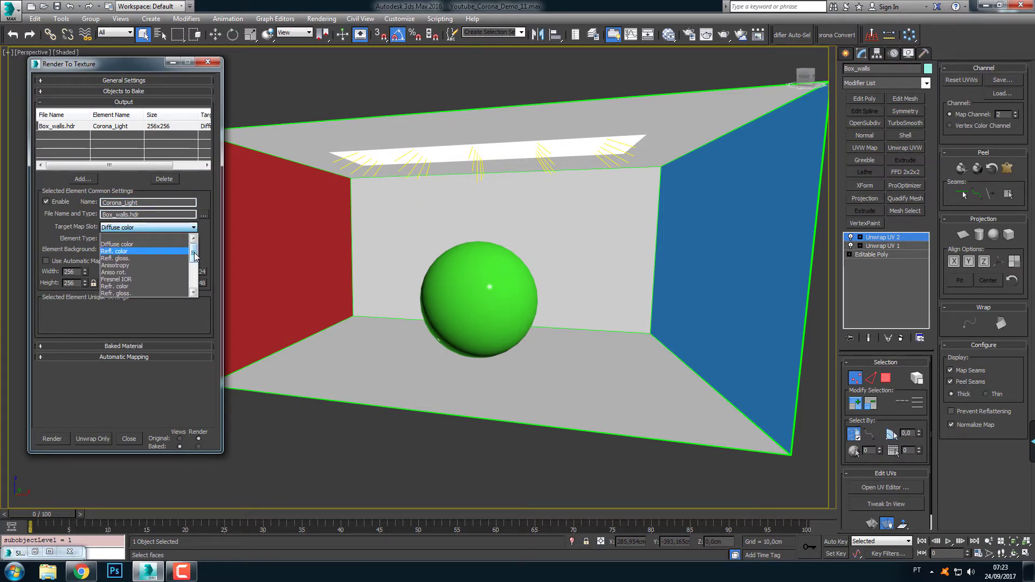
click(120, 238)
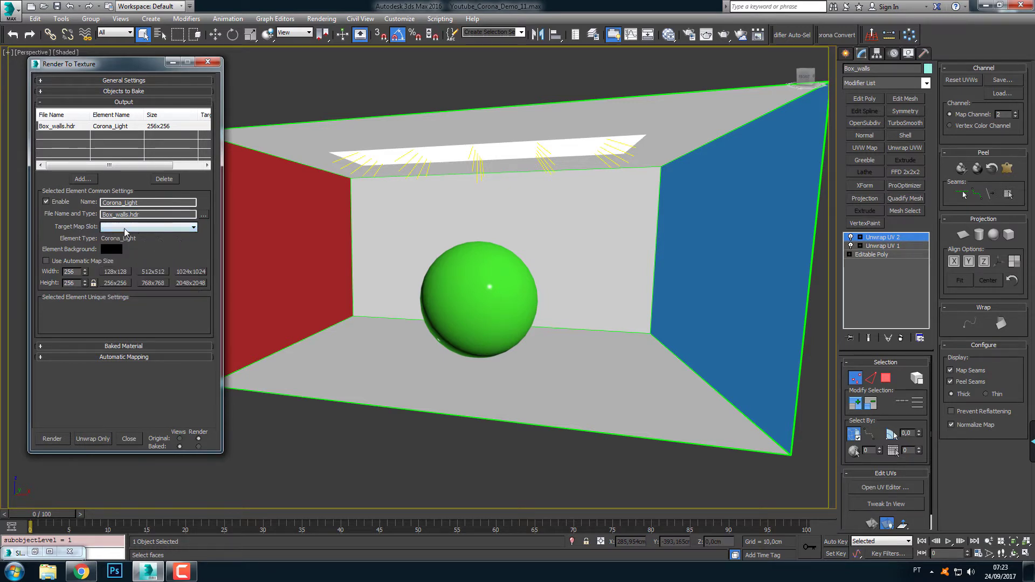
click(134, 230)
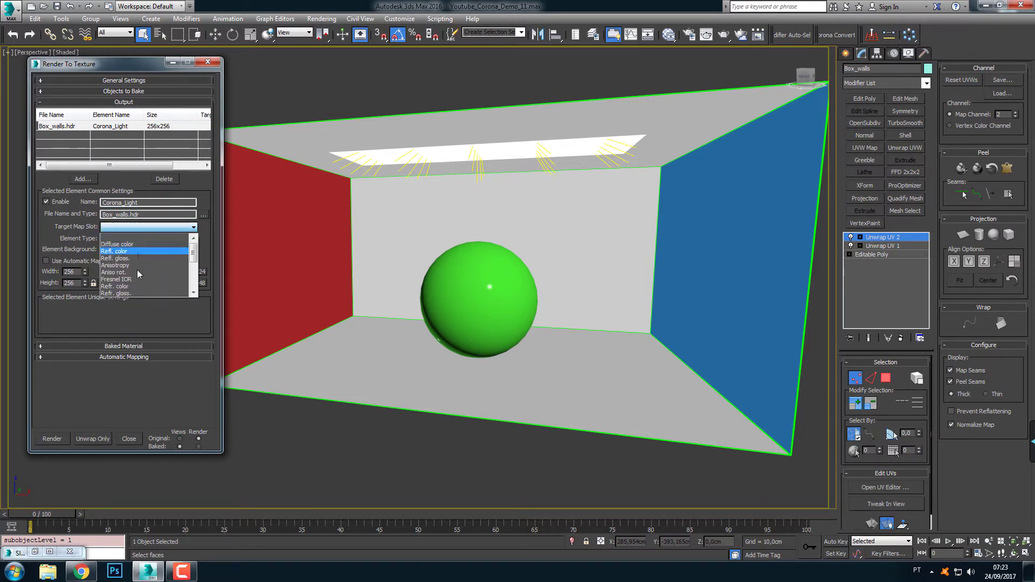
click(147, 237)
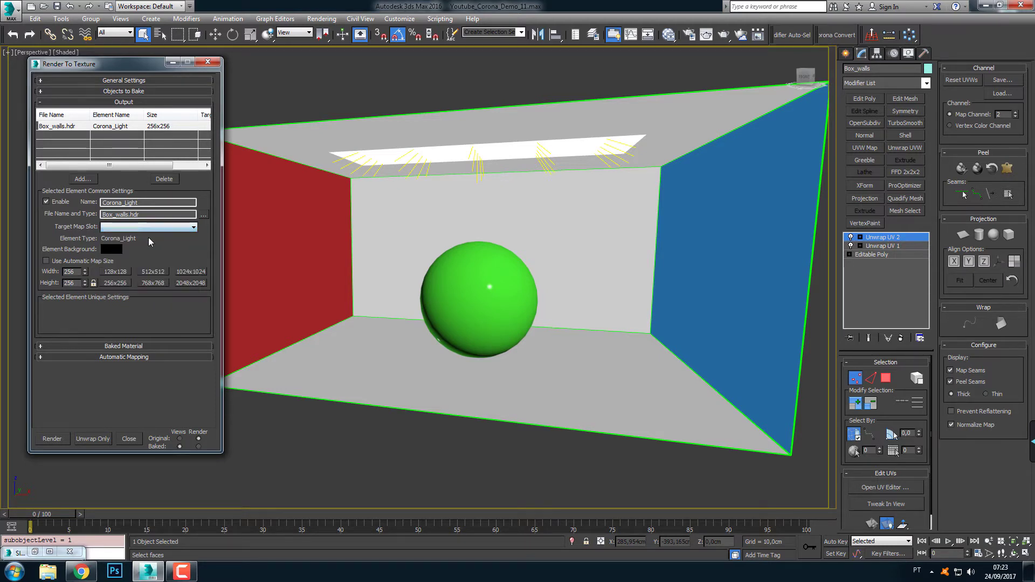
click(199, 273)
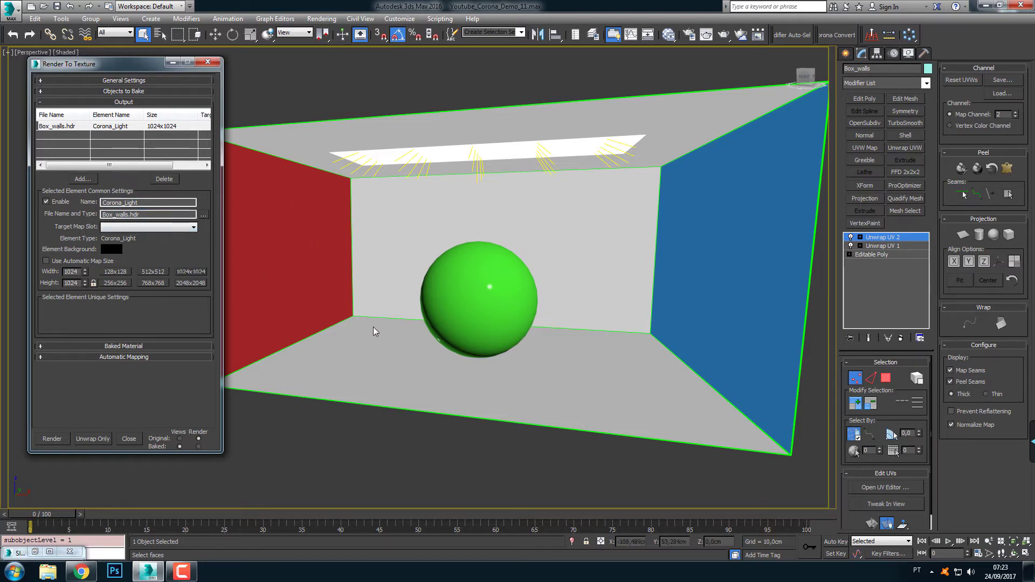
Examine the baked material settings and the walls CoronaMtl with its connected diffuse bitmap
click(157, 347)
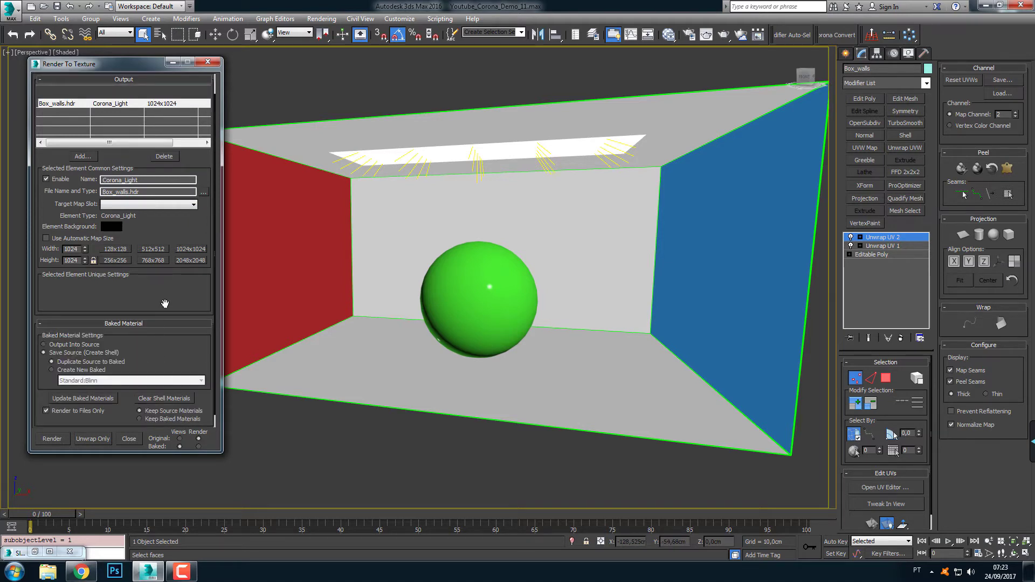
scroll(165, 304, down, 3)
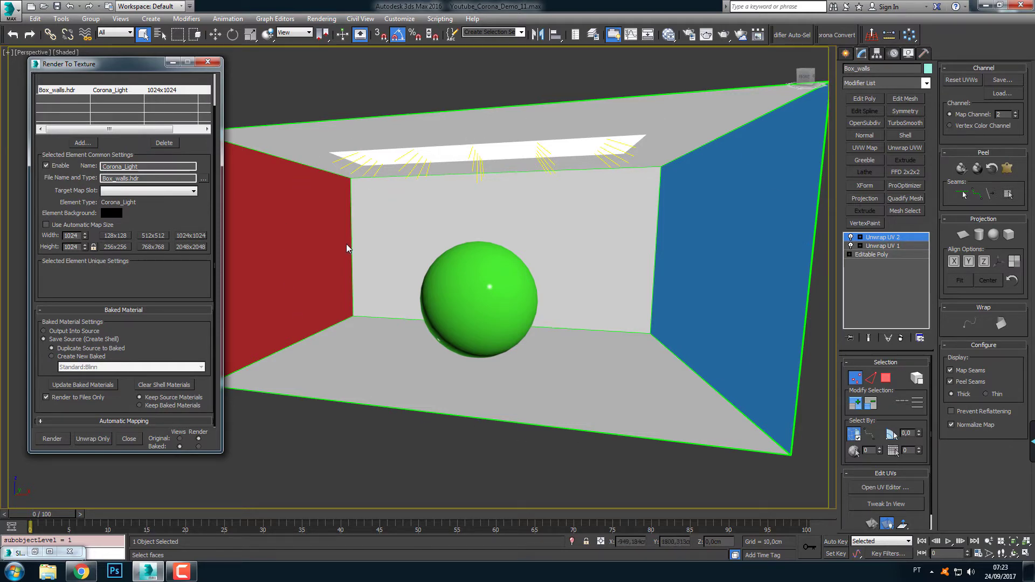
click(668, 34)
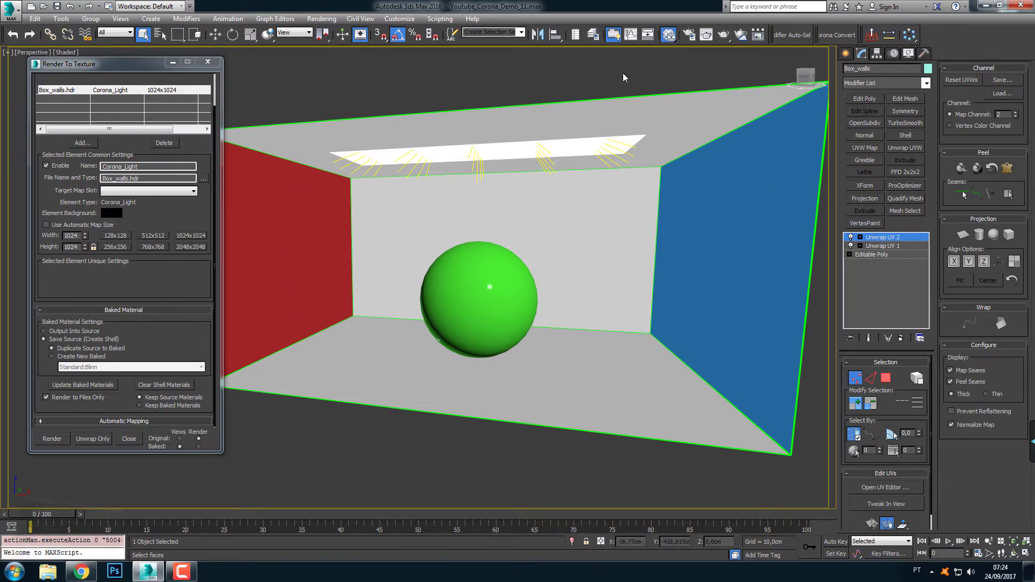
drag(154, 261, 129, 274)
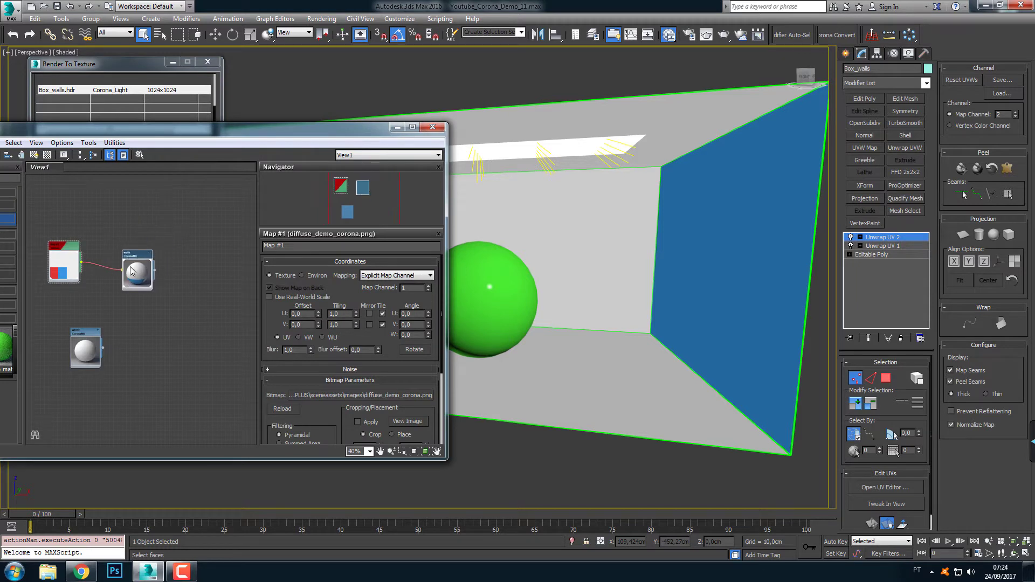
scroll(129, 272, up, 2)
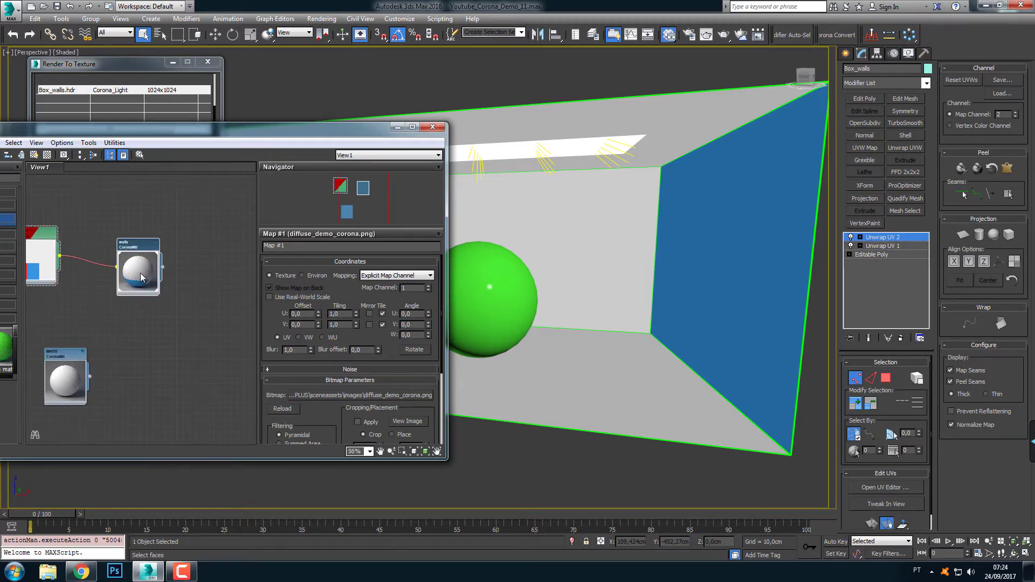
click(397, 129)
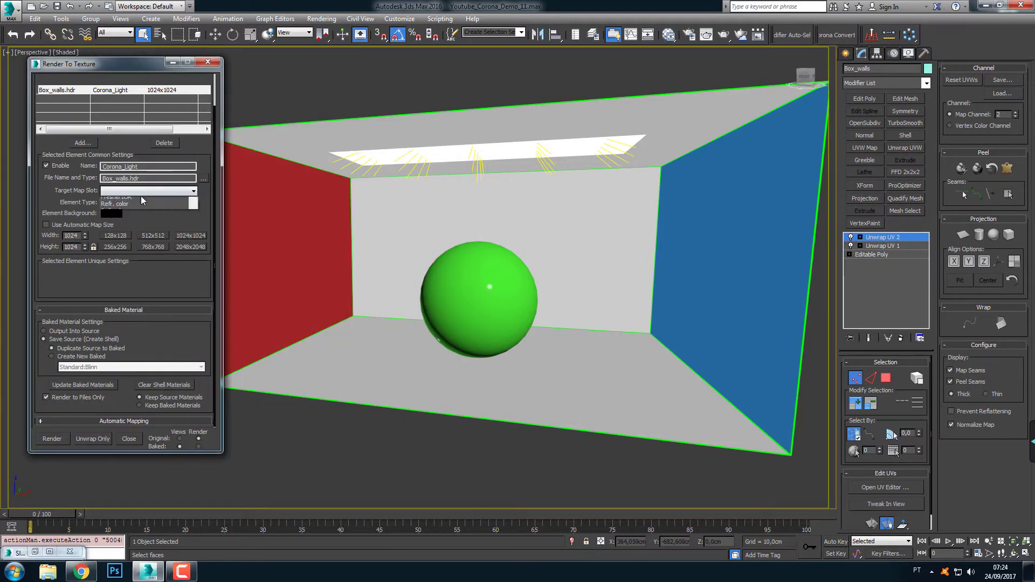
Review the target map slots available for the Corona_Light element, leaving the slot blank
click(141, 192)
scroll(142, 210, up, 1)
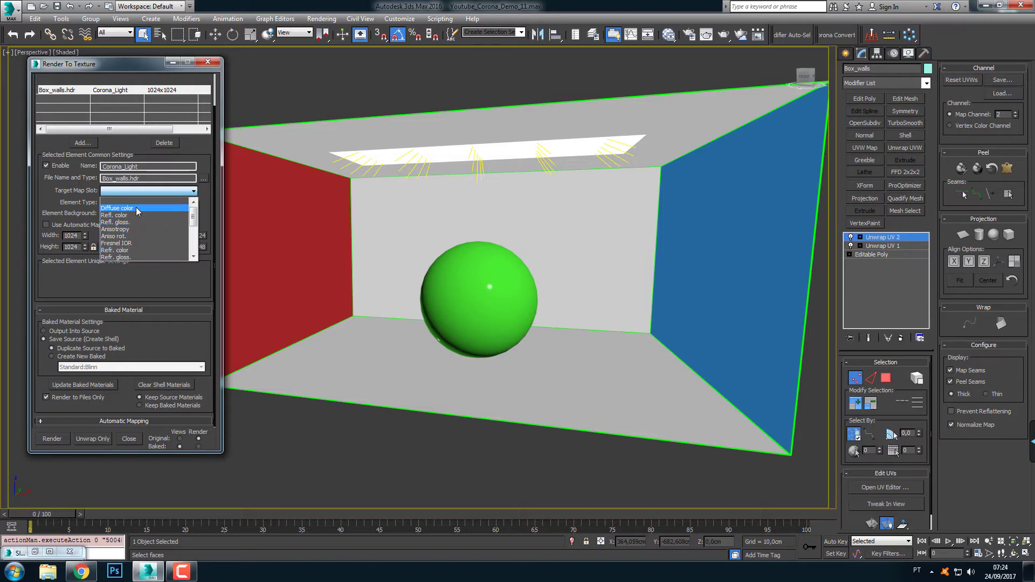
click(121, 201)
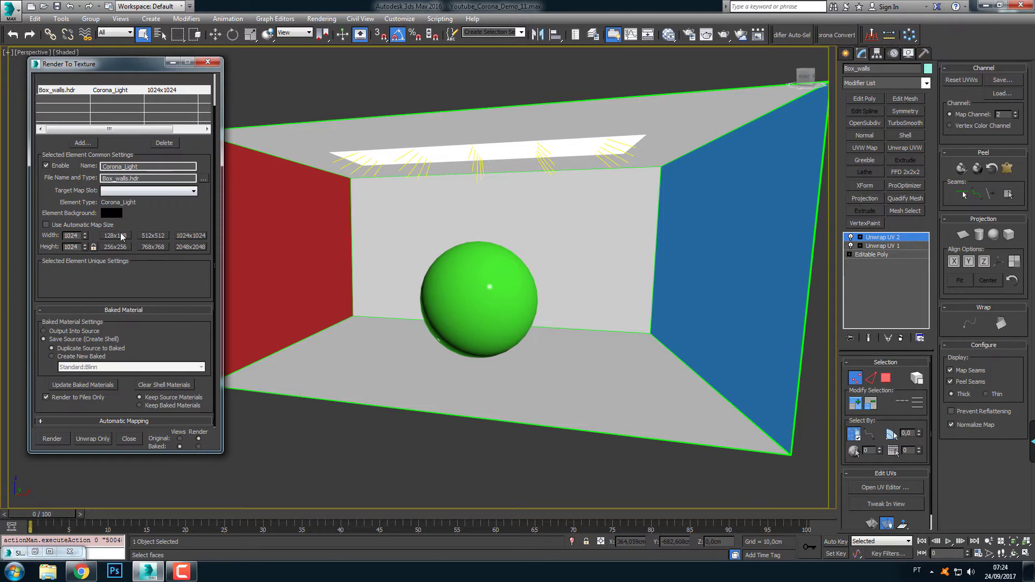
Bake the box walls' Corona_Light element to file, inspect the result up close, and stop the render after a few passes
click(46, 399)
click(53, 438)
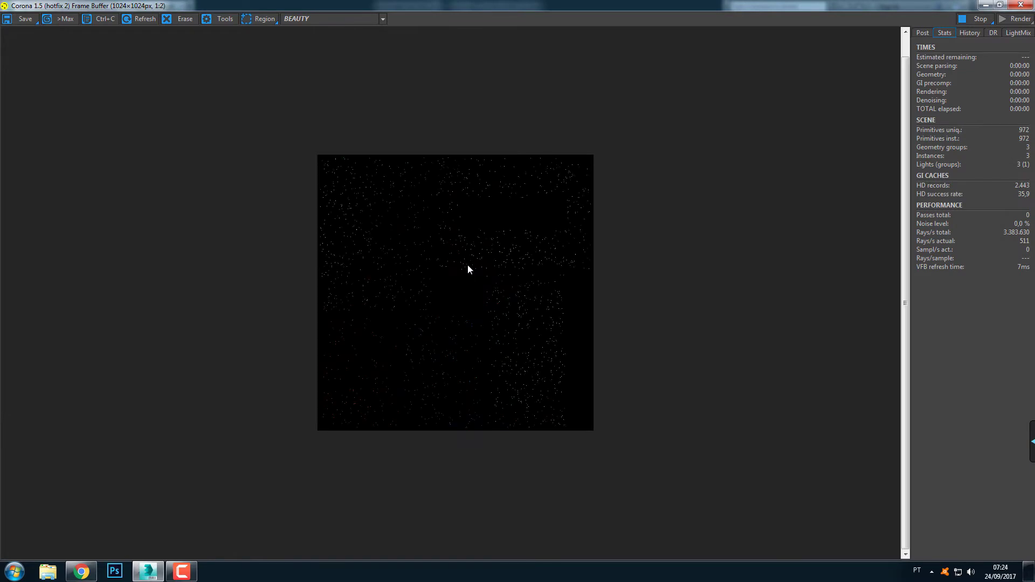
scroll(467, 265, up, 1)
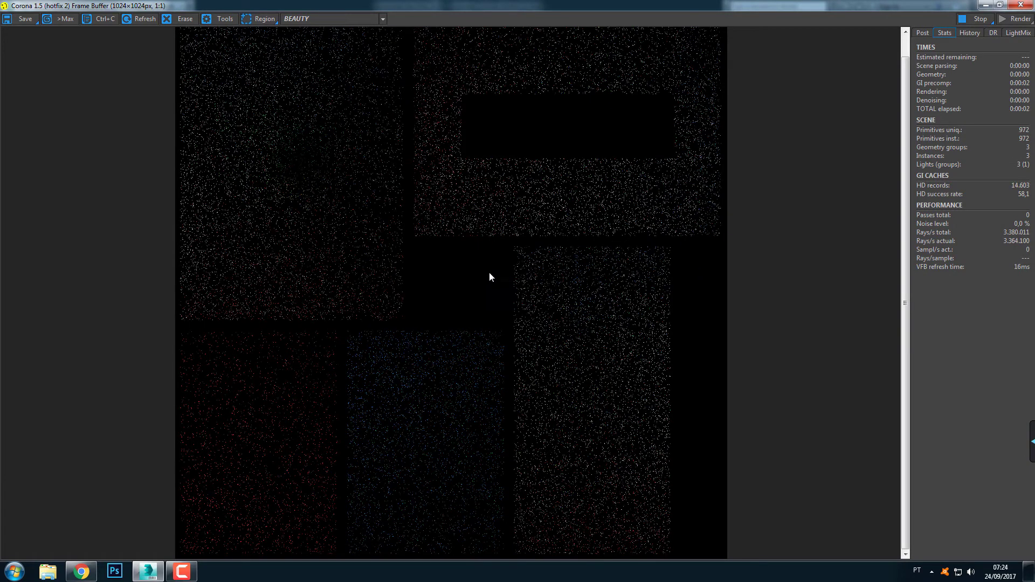
scroll(490, 273, down, 1)
scroll(490, 272, up, 1)
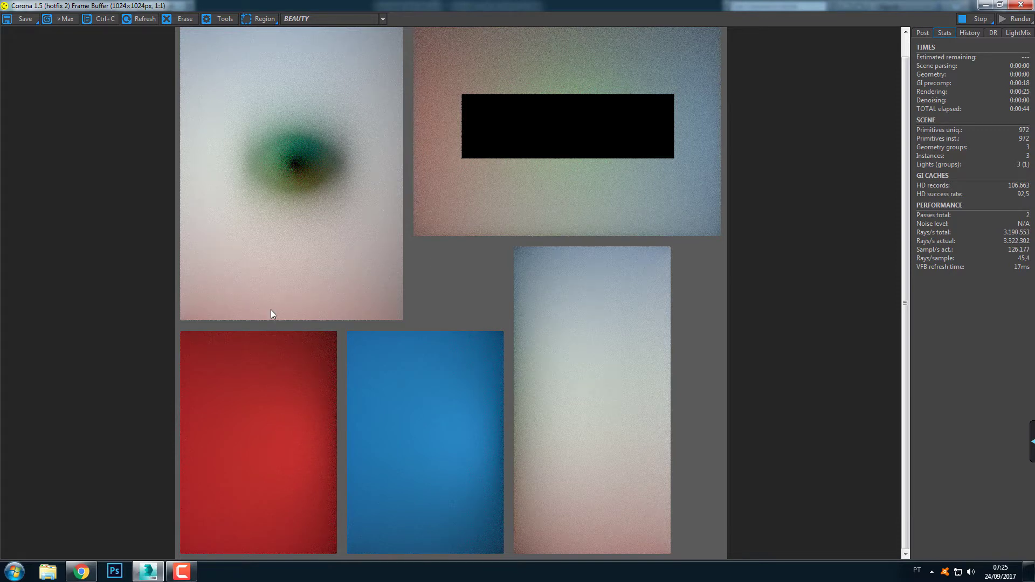
click(966, 19)
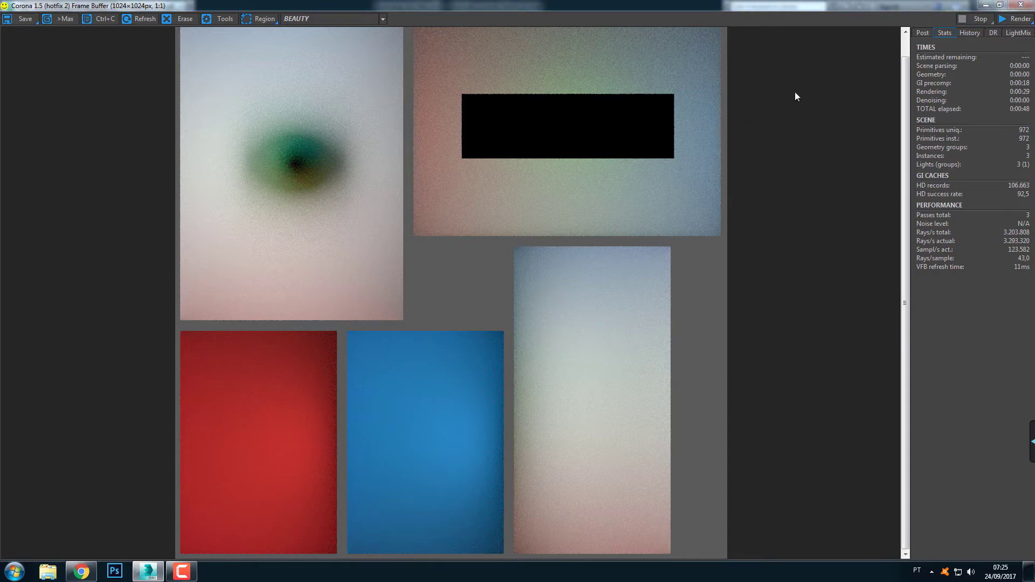
click(1021, 4)
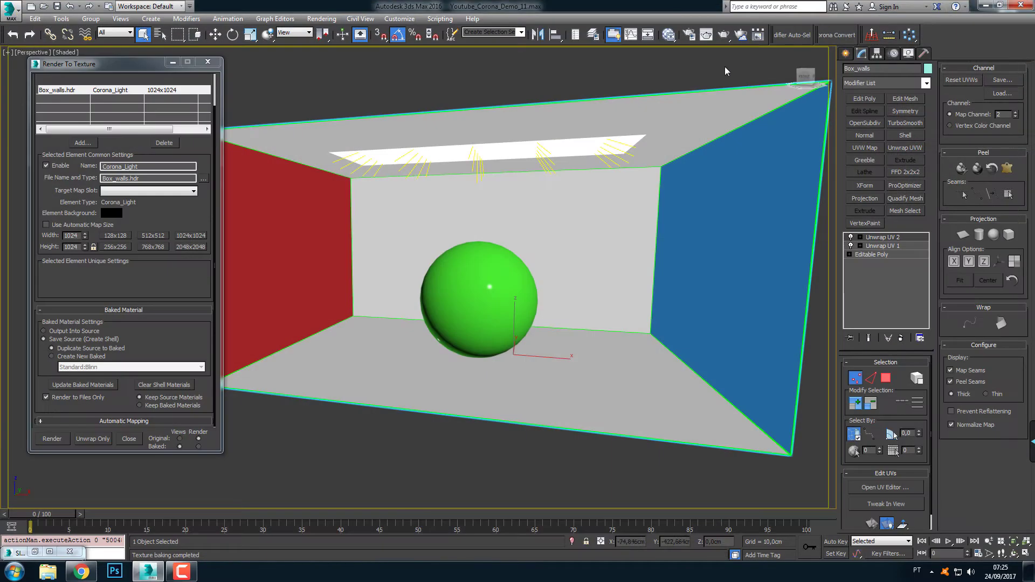
Browse the V-Ray lighting texture elements, including VRayTotalLightingMap, VRayLightingMap and VRayRawTotalLightingMap, without adding any
click(690, 34)
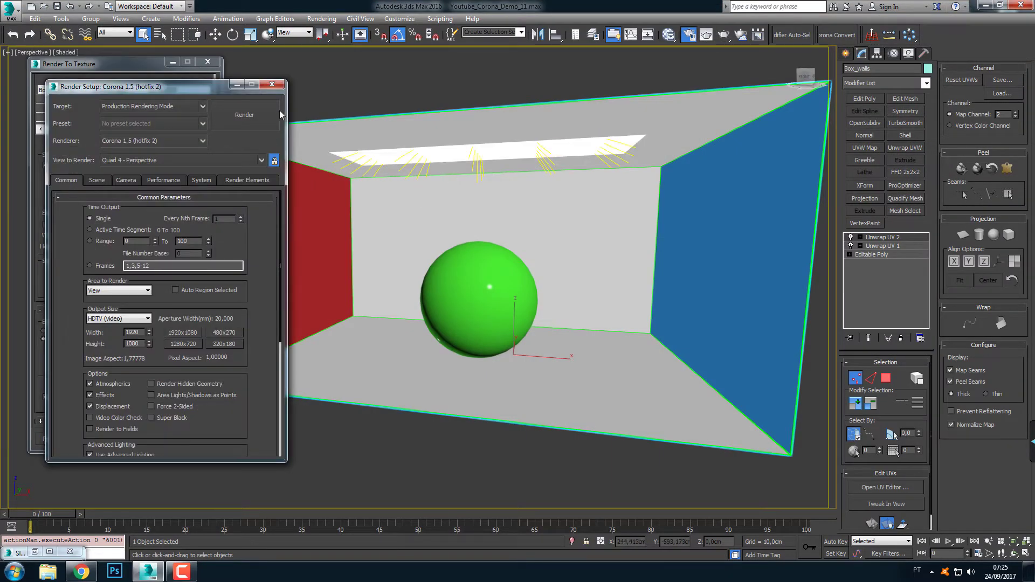
click(272, 84)
scroll(171, 254, up, 3)
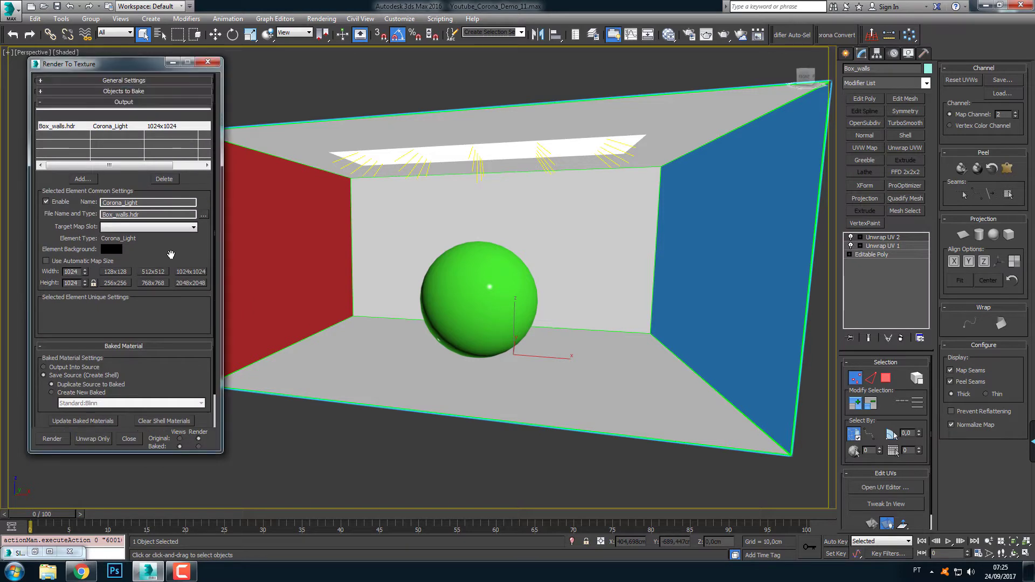
click(82, 179)
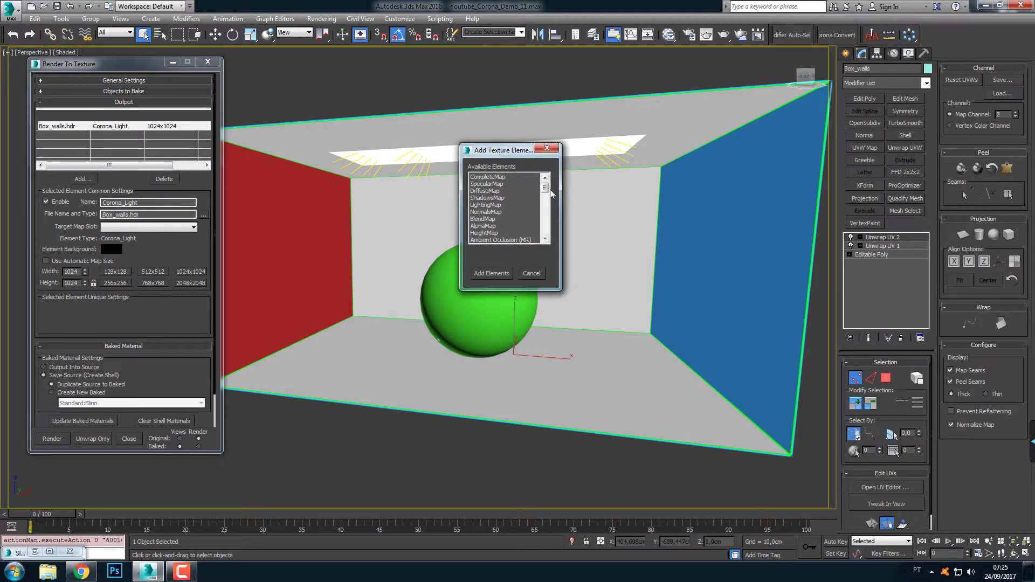
drag(545, 188, 545, 210)
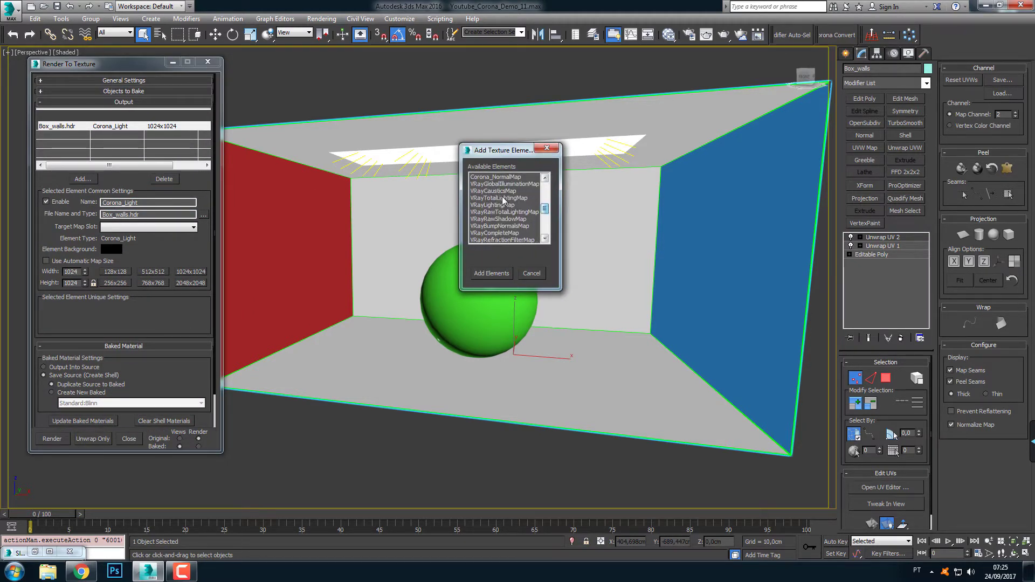
click(479, 198)
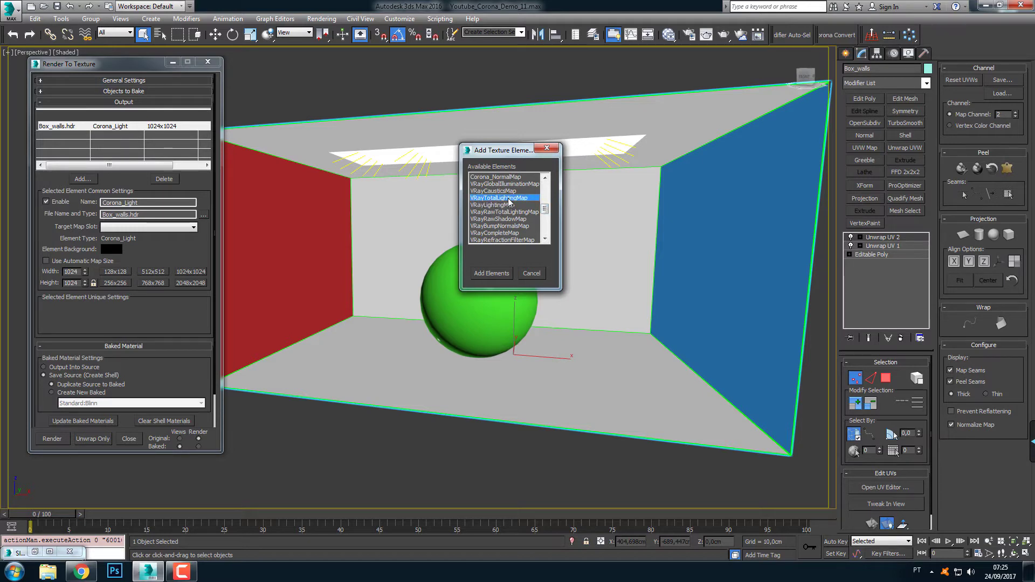
click(494, 206)
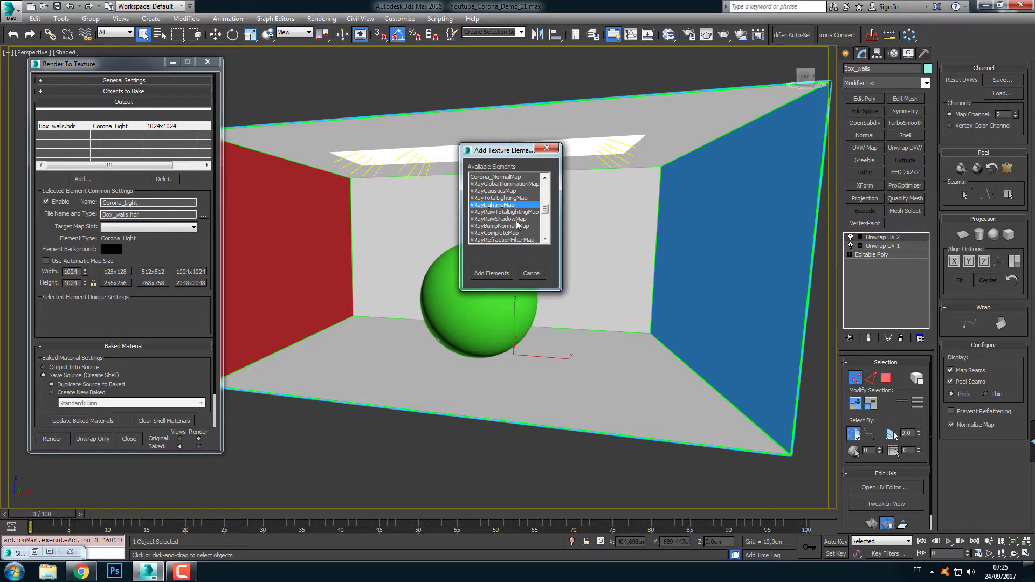
click(507, 212)
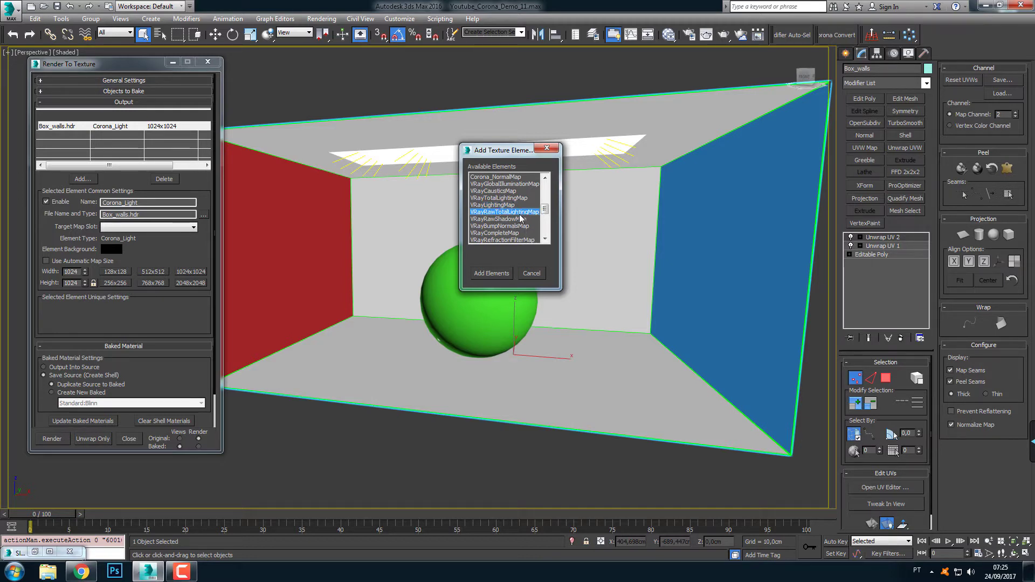
click(547, 149)
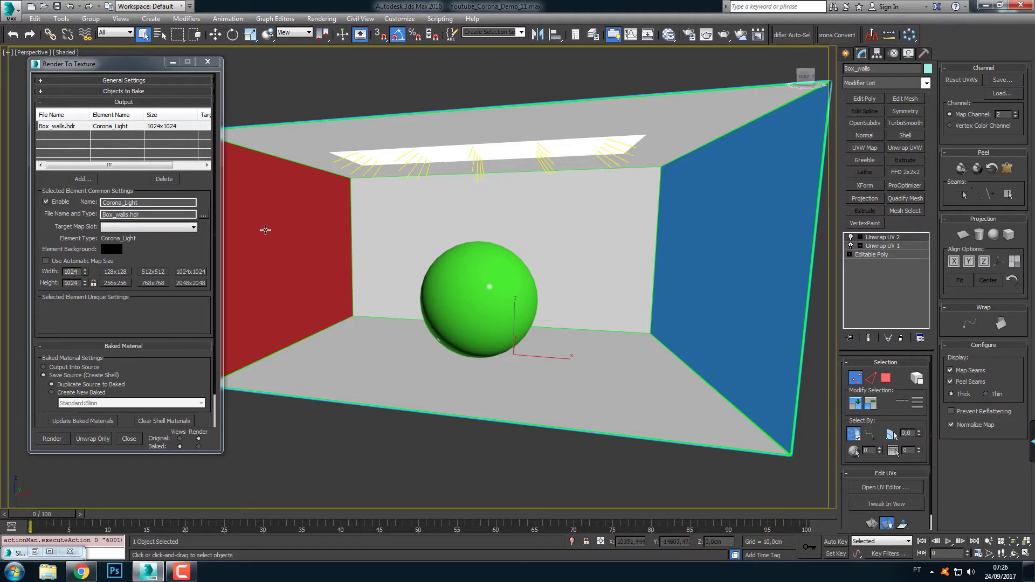
Rearrange the material graph so the walls material sits level beside its bitmap and the WHITE material lies beneath it
middle_drag(361, 230, 353, 230)
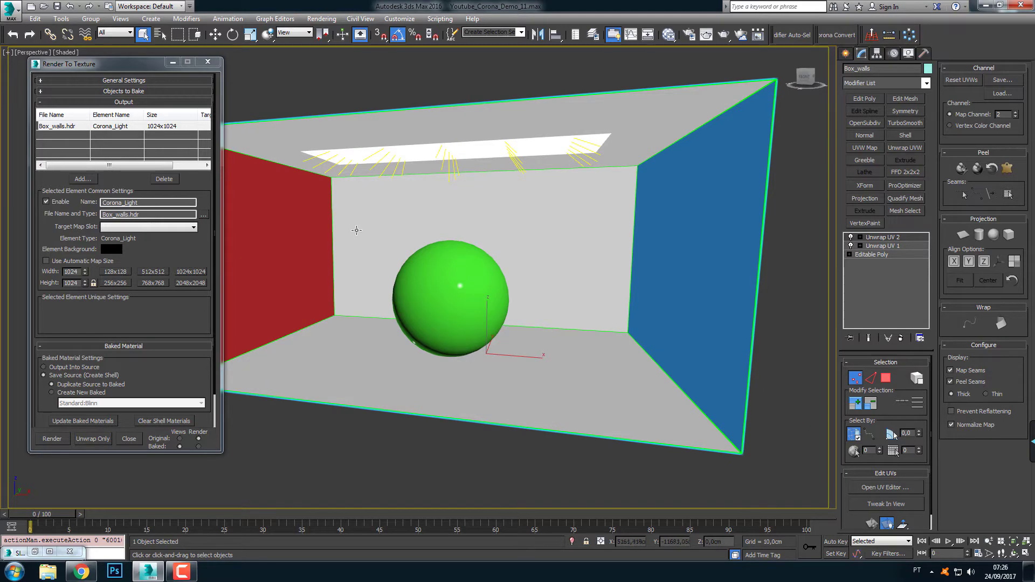
click(669, 34)
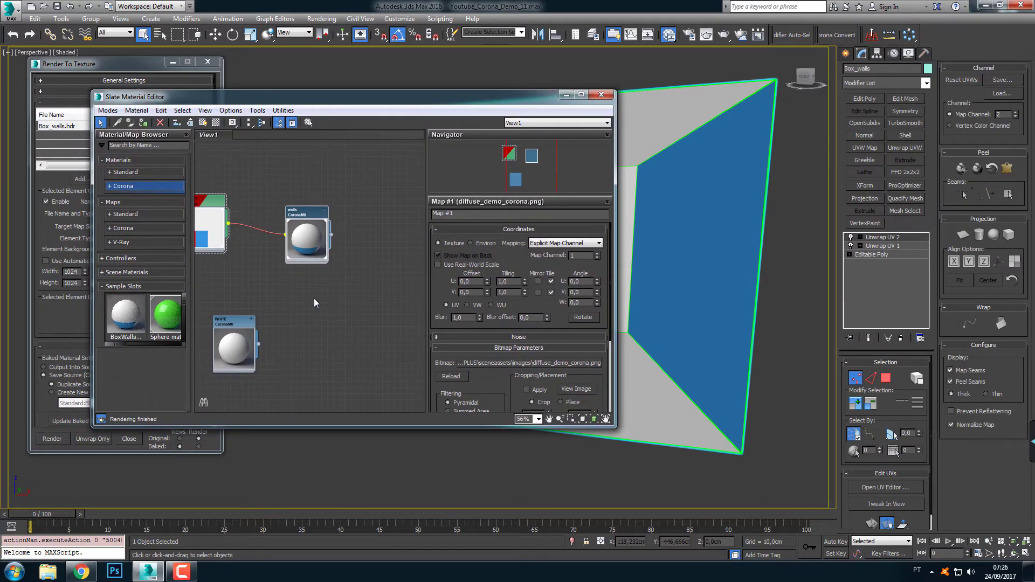
middle_drag(314, 298, 339, 289)
drag(265, 308, 246, 302)
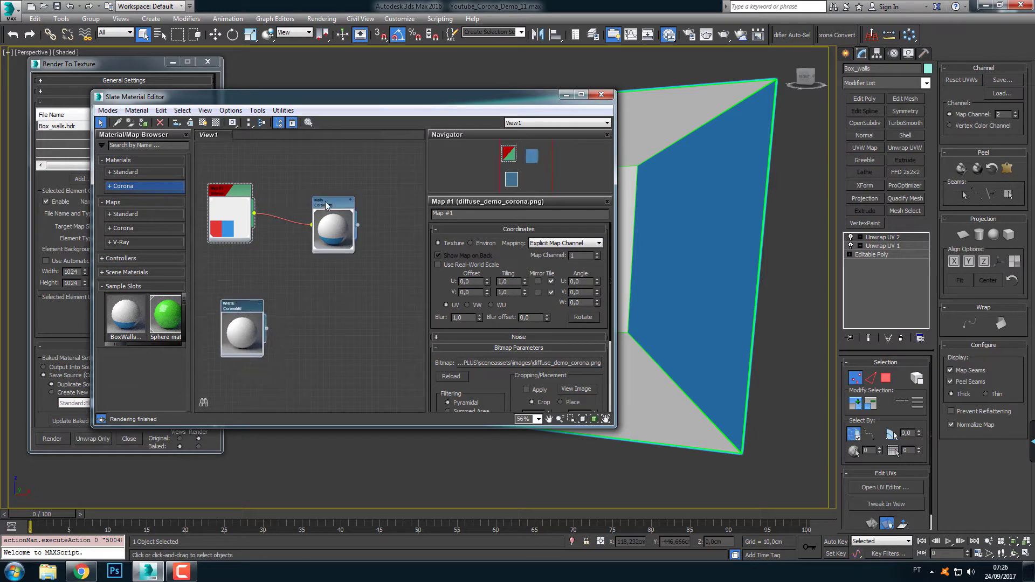
mouse_move(326, 205)
mouse_down()
mouse_move(315, 198)
mouse_move(324, 186)
mouse_up()
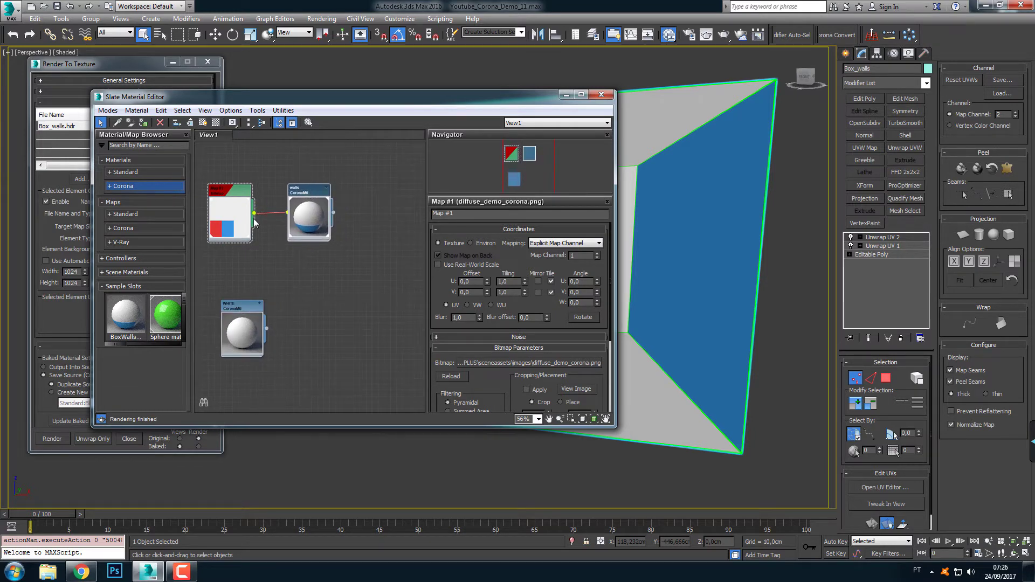
middle_drag(303, 284, 296, 267)
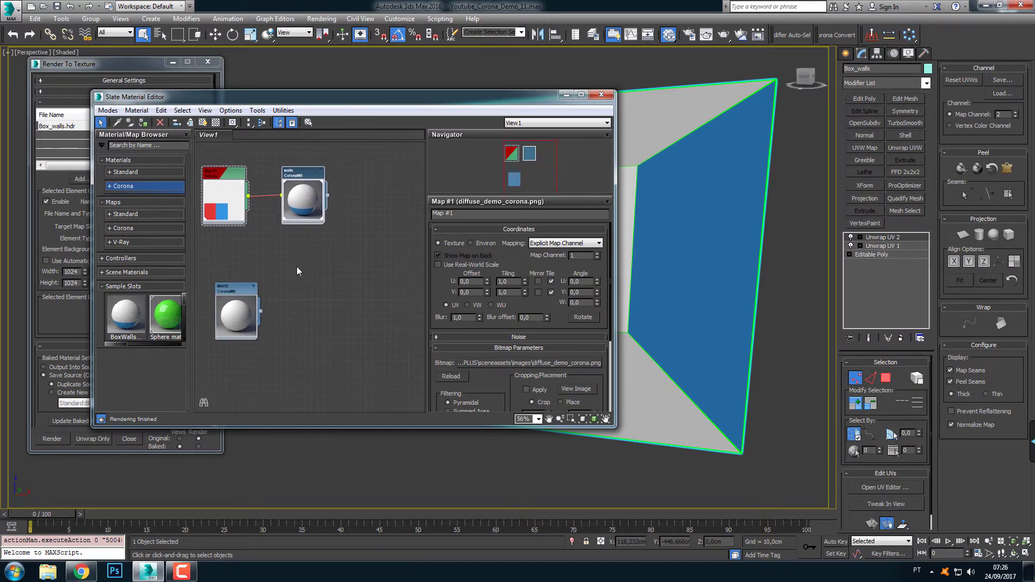
drag(245, 290, 301, 292)
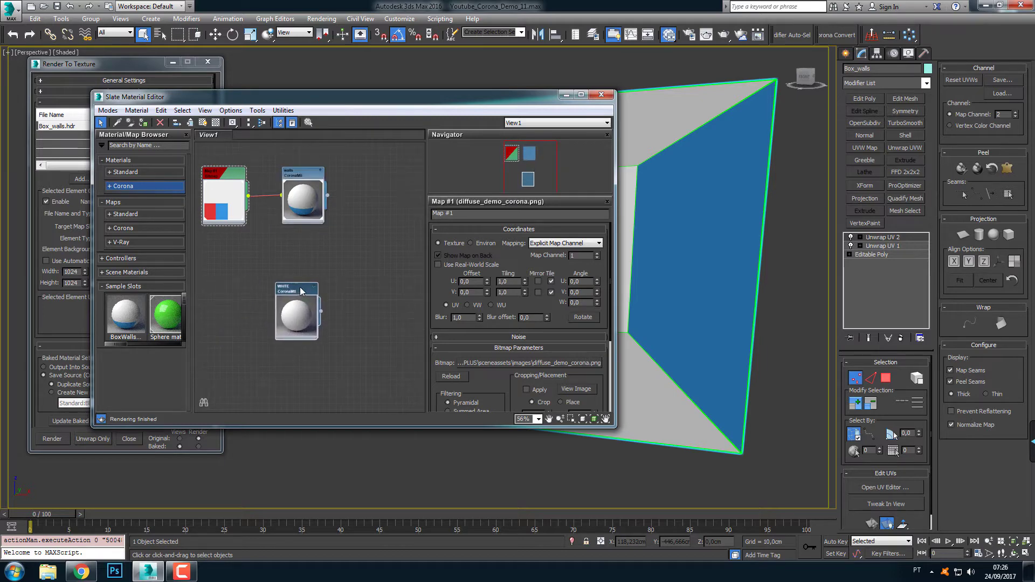
Open the WHITE material's diffuse color for editing and place the color selector clear of the material editor
double_click(301, 292)
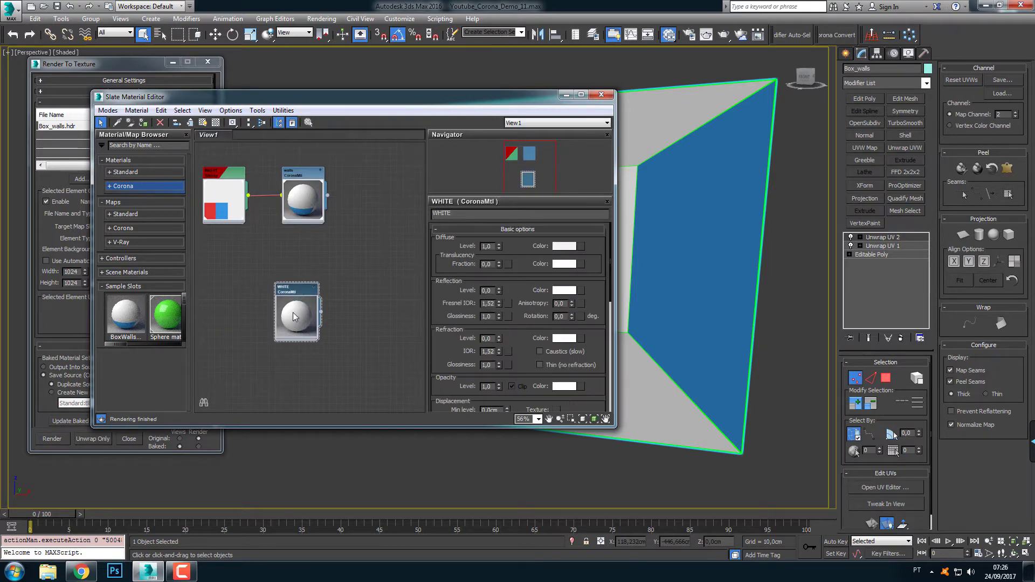
click(570, 247)
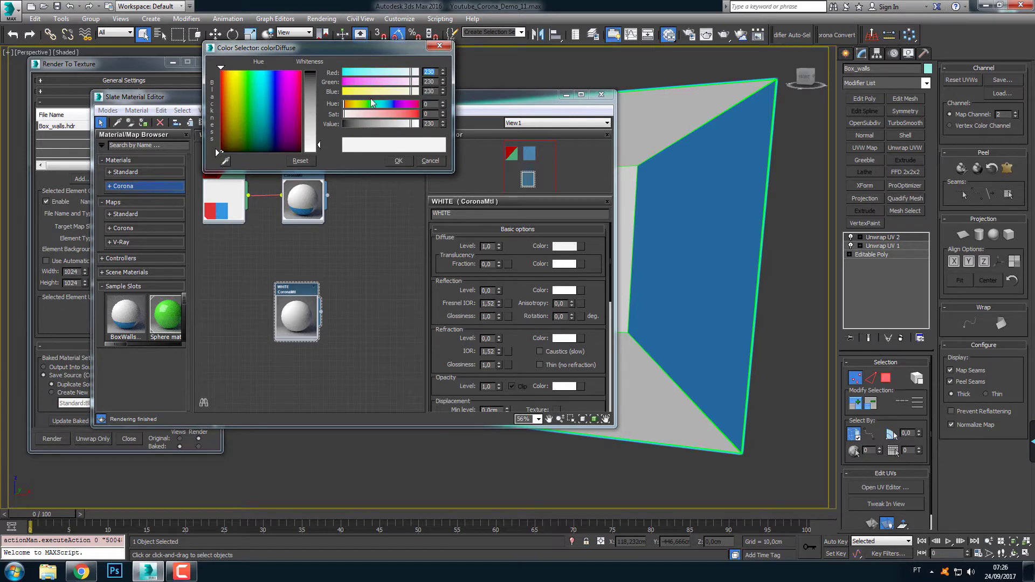
drag(381, 50, 815, 71)
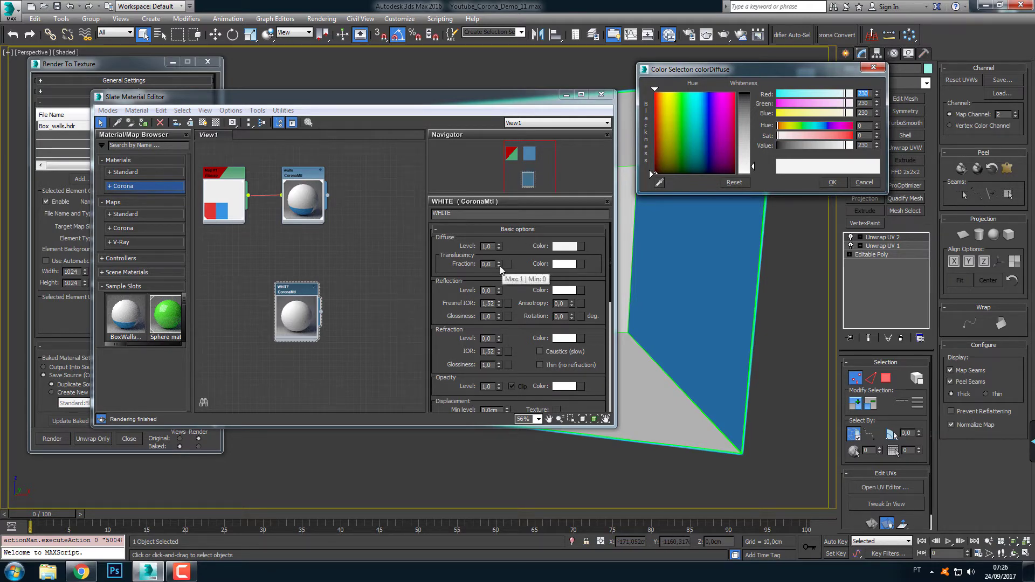
Try raising the WHITE material's translucency fraction with its spinner, resetting it to 0 each time
drag(499, 263, 499, 243)
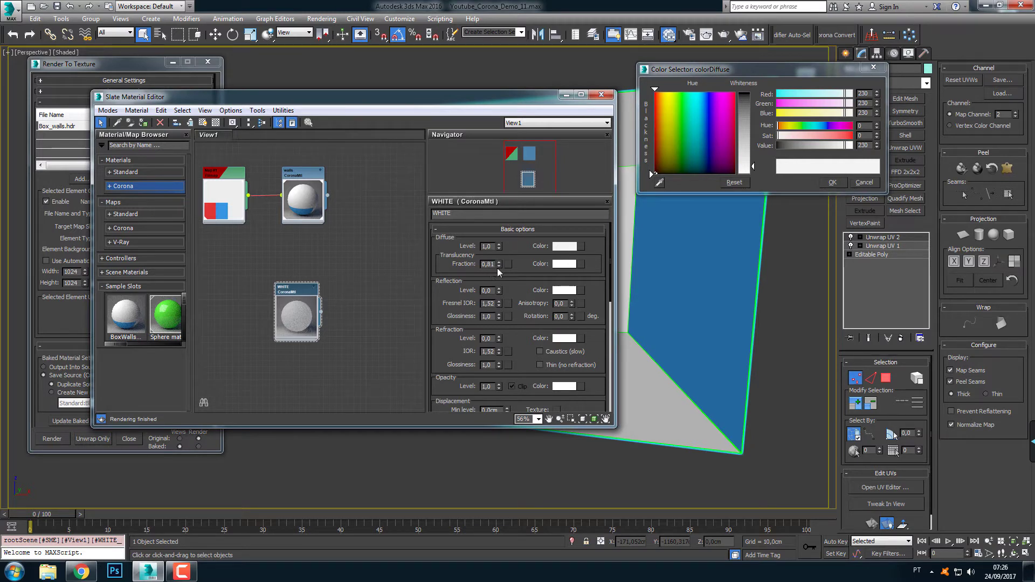
drag(500, 263, 501, 266)
right_click(499, 264)
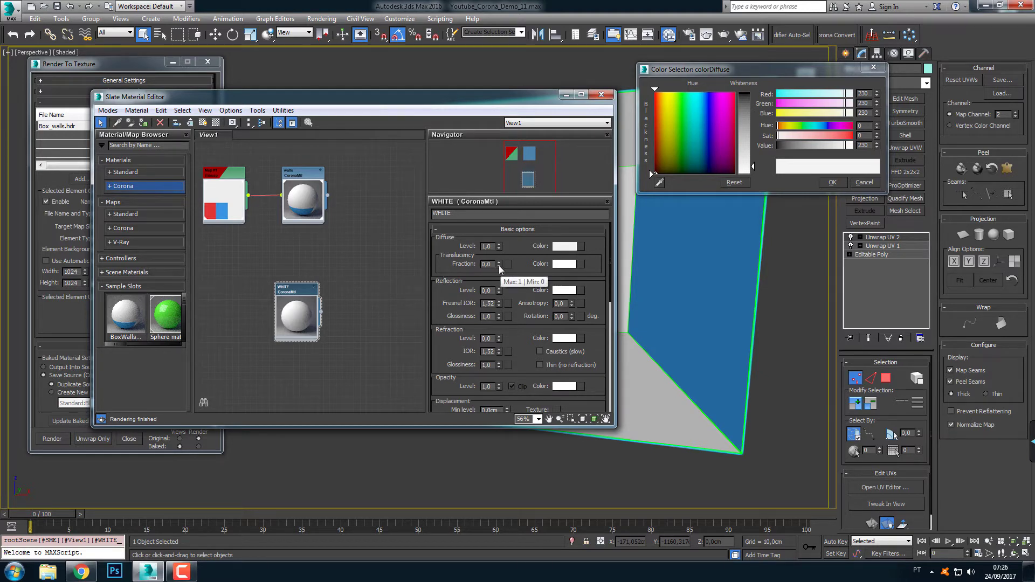
drag(499, 265, 500, 226)
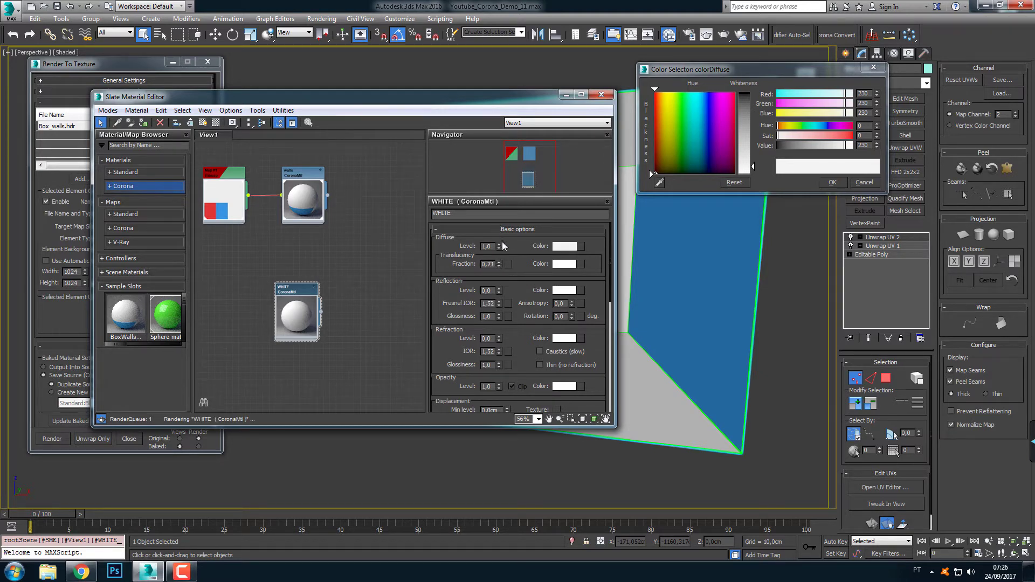
right_click(499, 264)
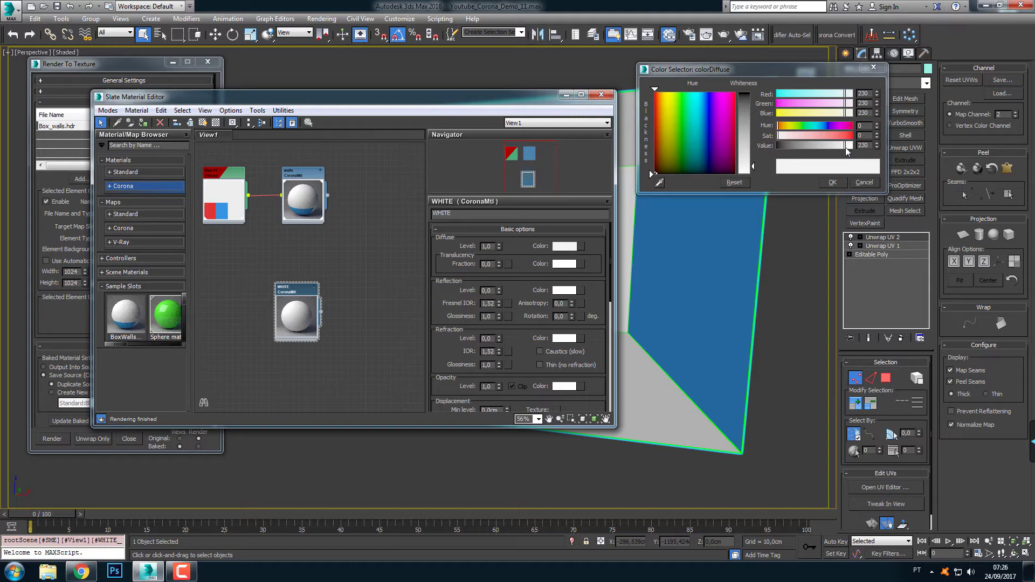
Set the WHITE material's diffuse color to a neutral RGB 231 white and accept it
drag(846, 151, 854, 151)
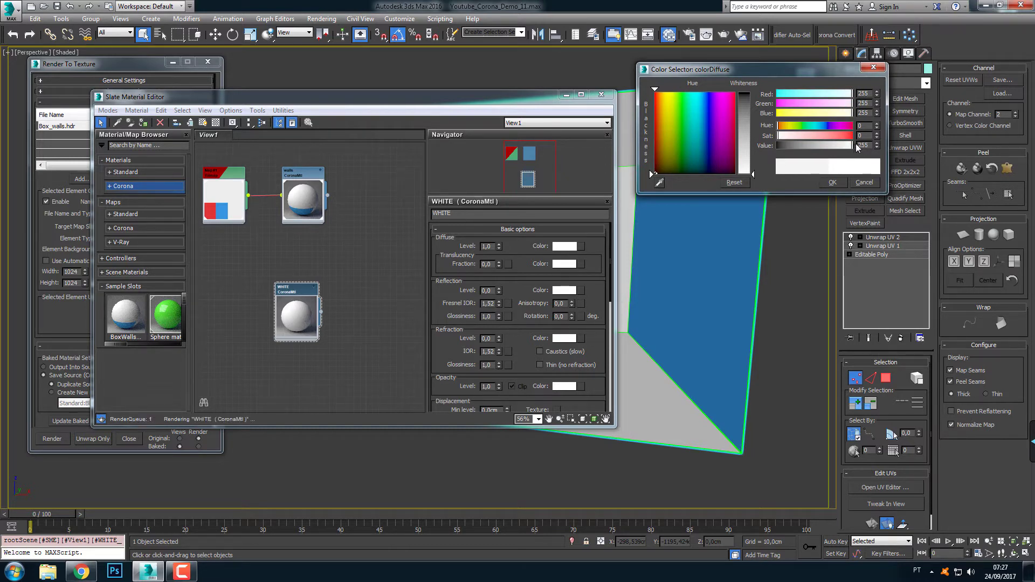
drag(848, 146, 845, 144)
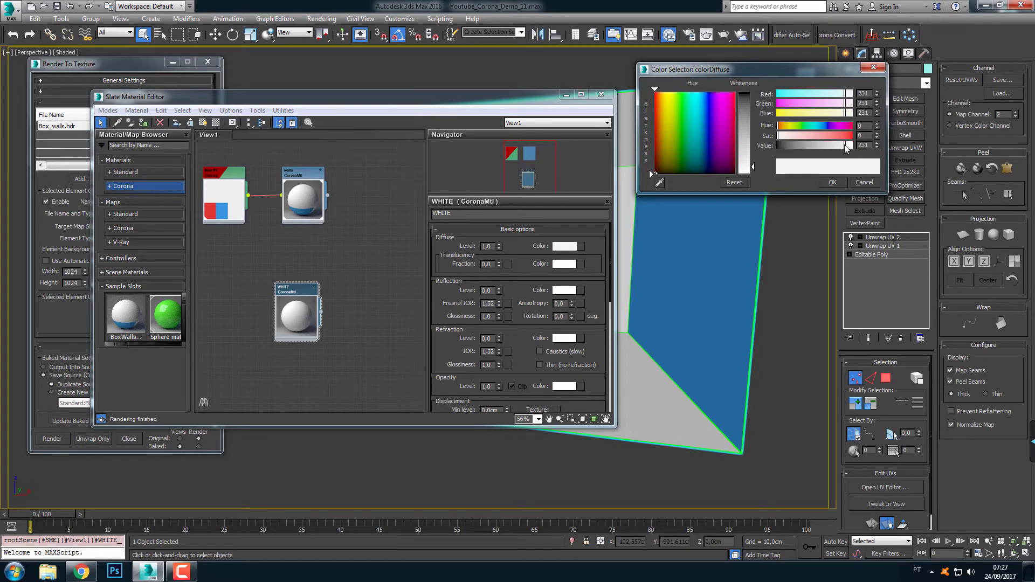
drag(842, 152, 852, 149)
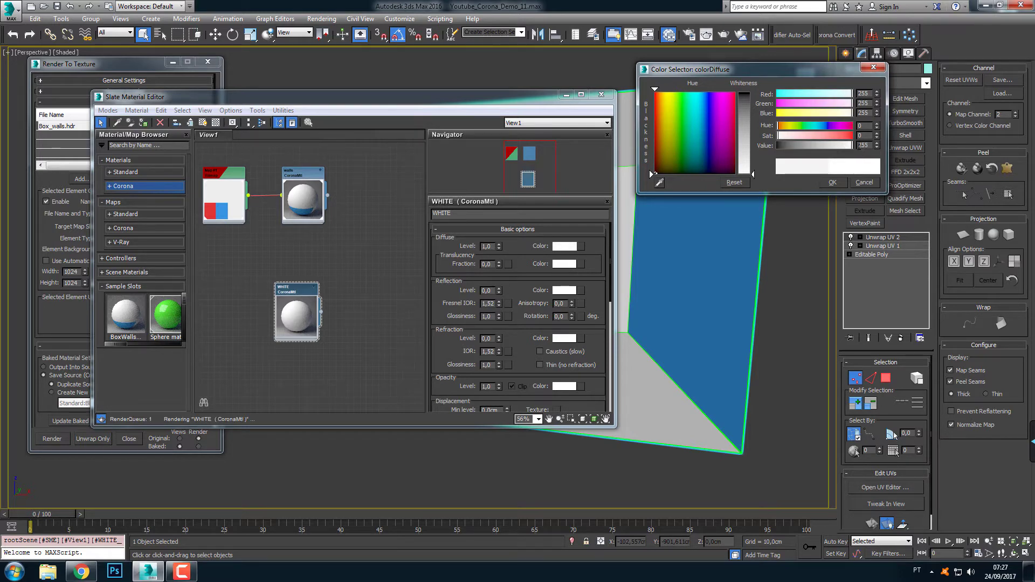
click(845, 149)
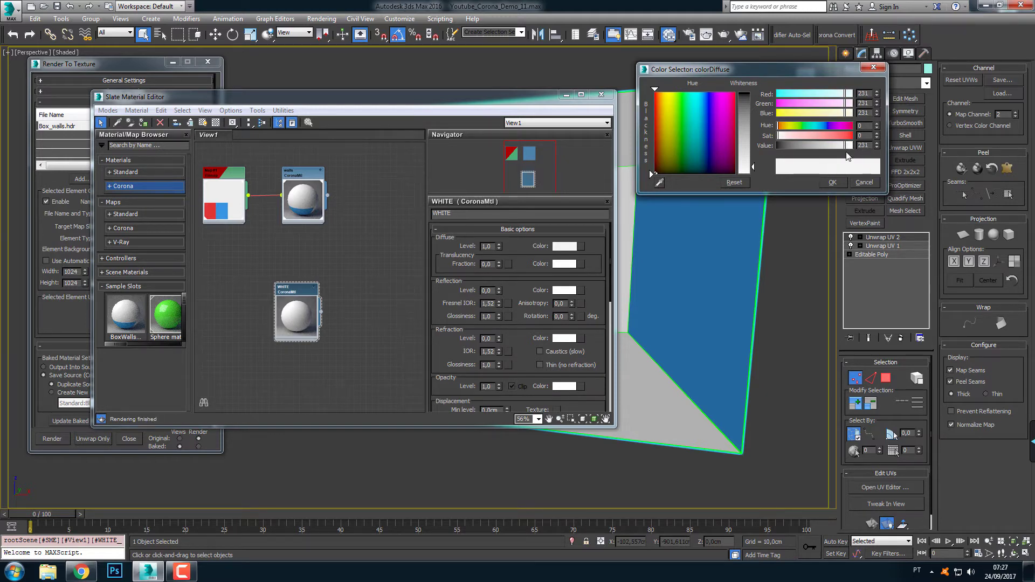
click(833, 182)
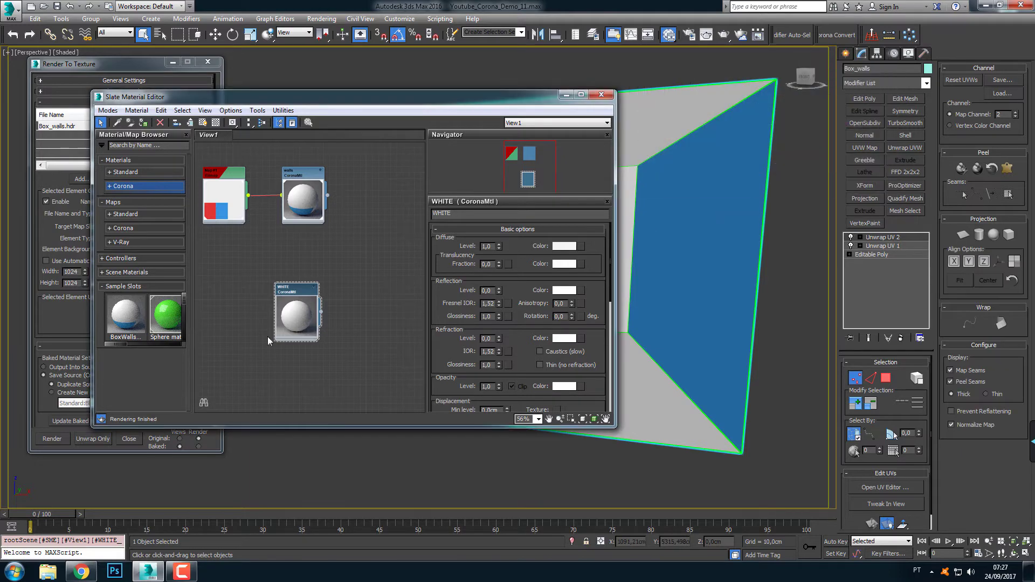
Move the walls material closer to its bitmap, shift the WHITE material beneath them, and widen the material editor
middle_drag(309, 290, 312, 300)
drag(312, 302, 287, 314)
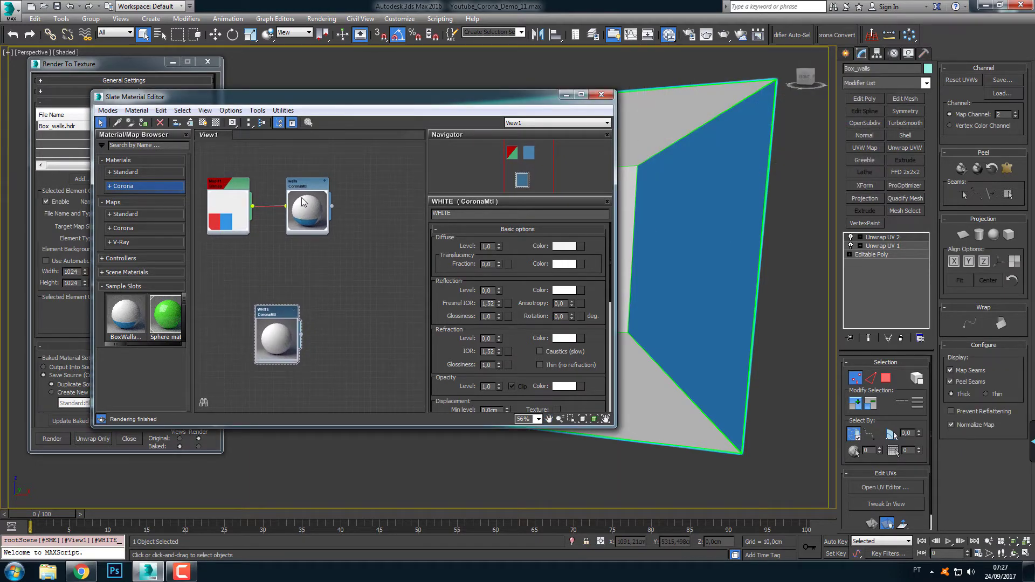
drag(304, 202, 286, 203)
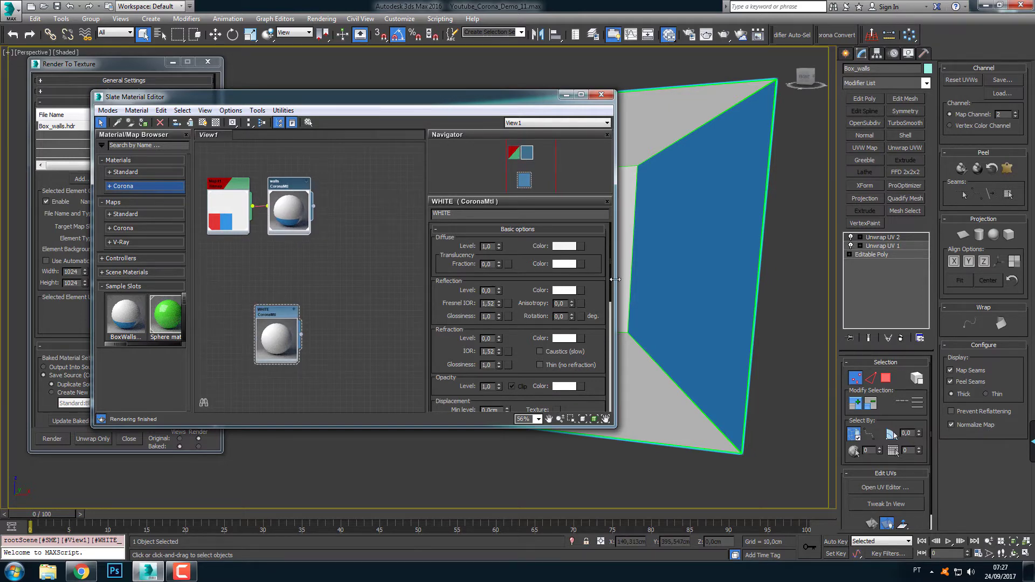
drag(616, 279, 715, 279)
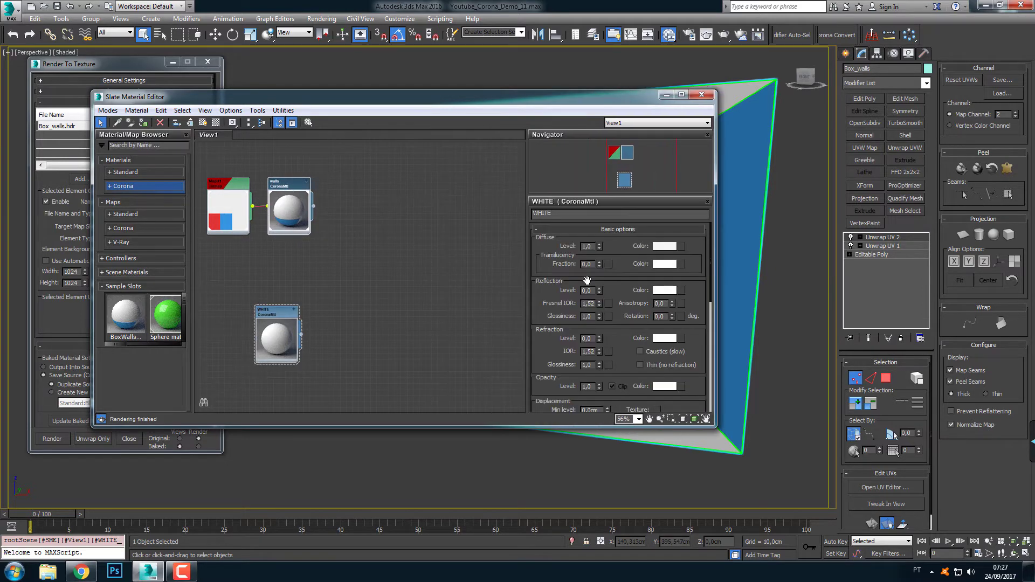
Add a CoronaRaySwitchMtl to the material graph and delete the default CoronaMtl connected to it
click(110, 188)
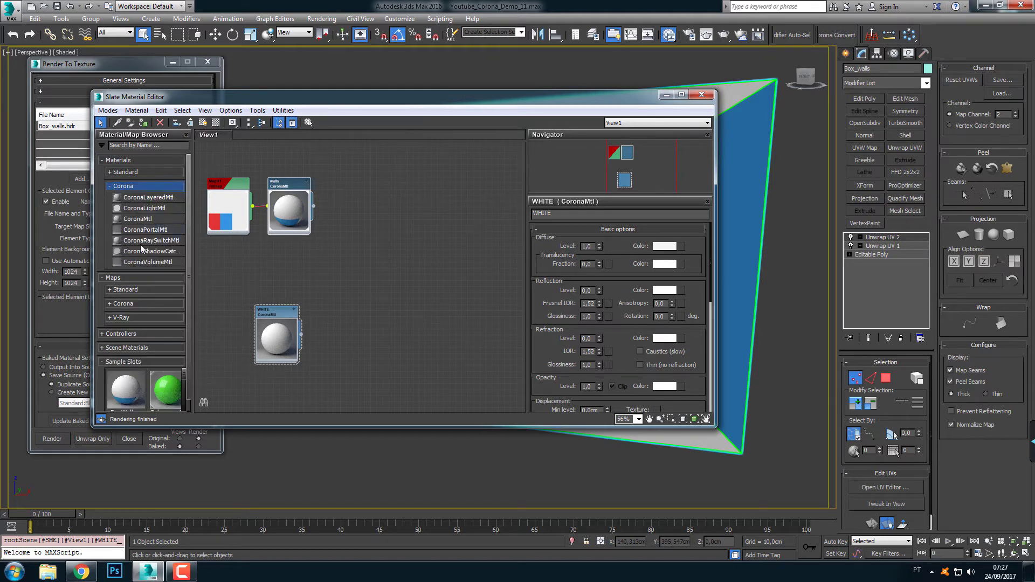
drag(128, 239, 448, 259)
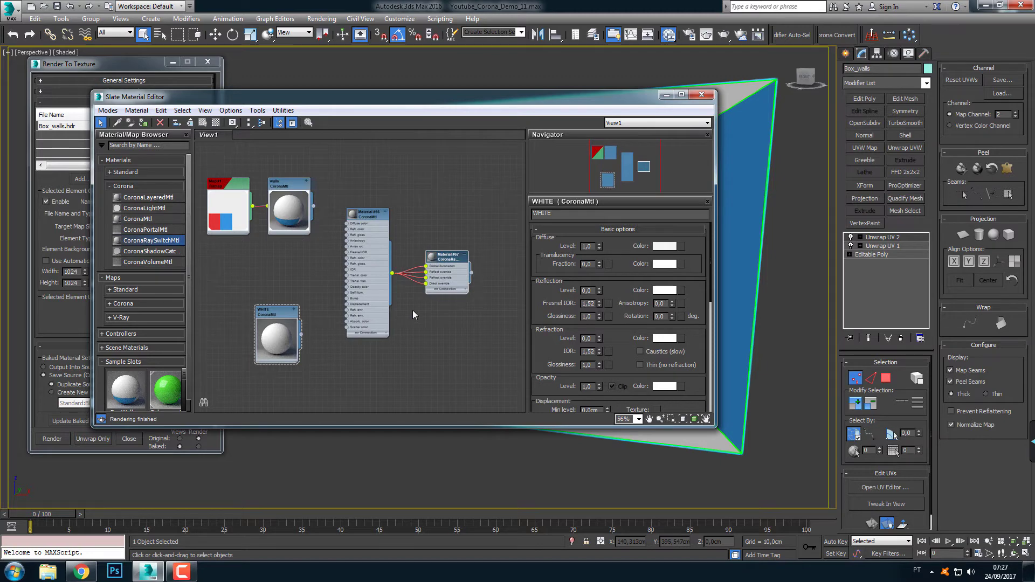
scroll(448, 269, up, 3)
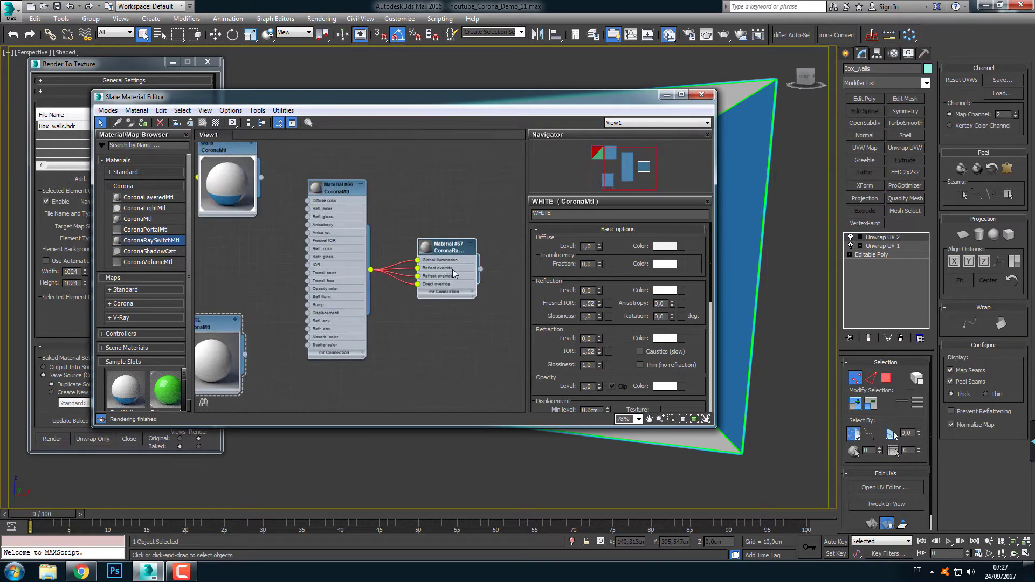
scroll(452, 270, up, 1)
click(321, 174)
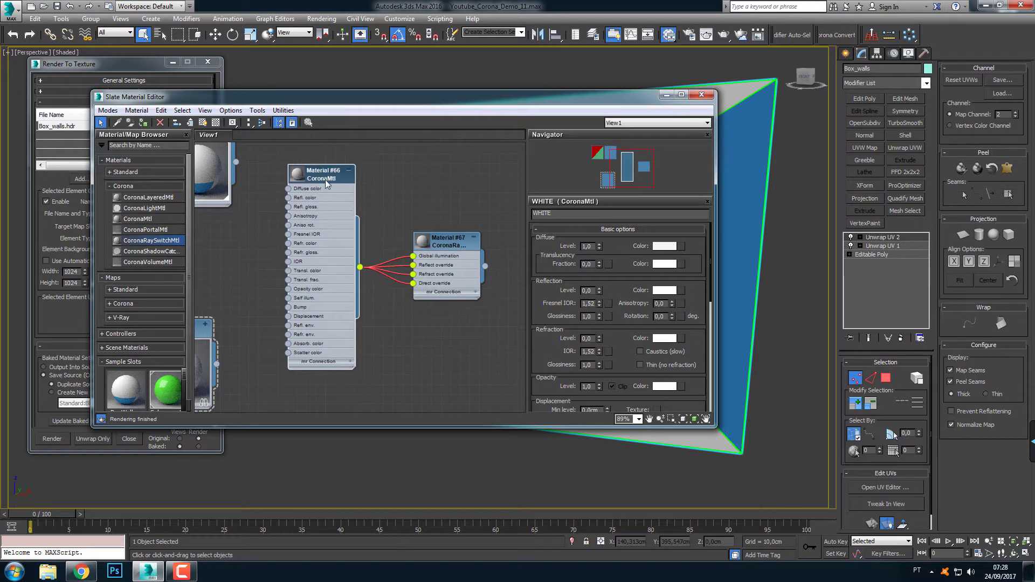
key(Delete)
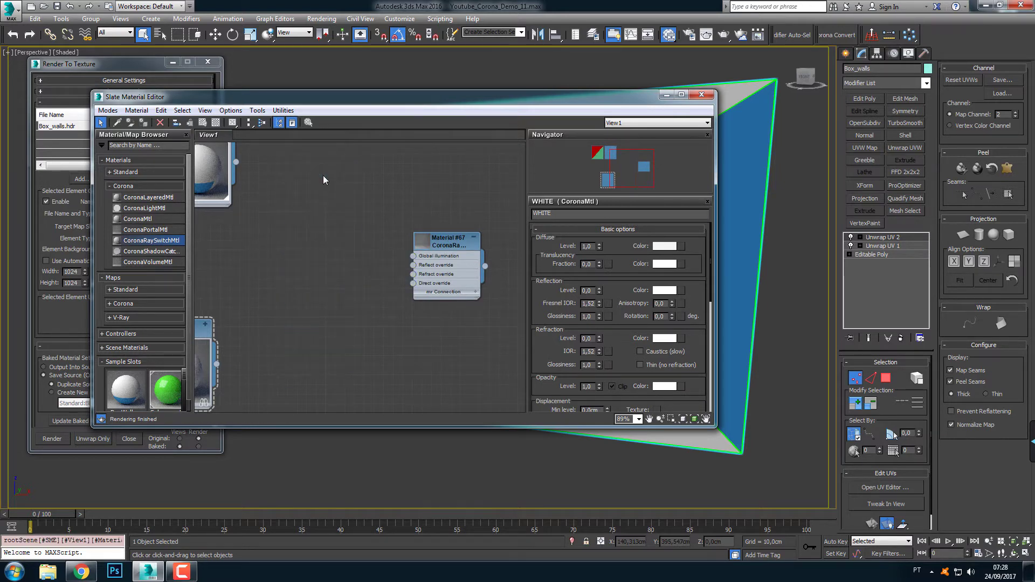
Connect the walls material to the ray switch's Global illumination, Reflect override and Refract override inputs, and enlarge the ray switch's preview
middle_drag(360, 303, 386, 293)
scroll(386, 293, down, 1)
drag(454, 245, 394, 253)
scroll(377, 283, up, 1)
scroll(376, 283, up, 1)
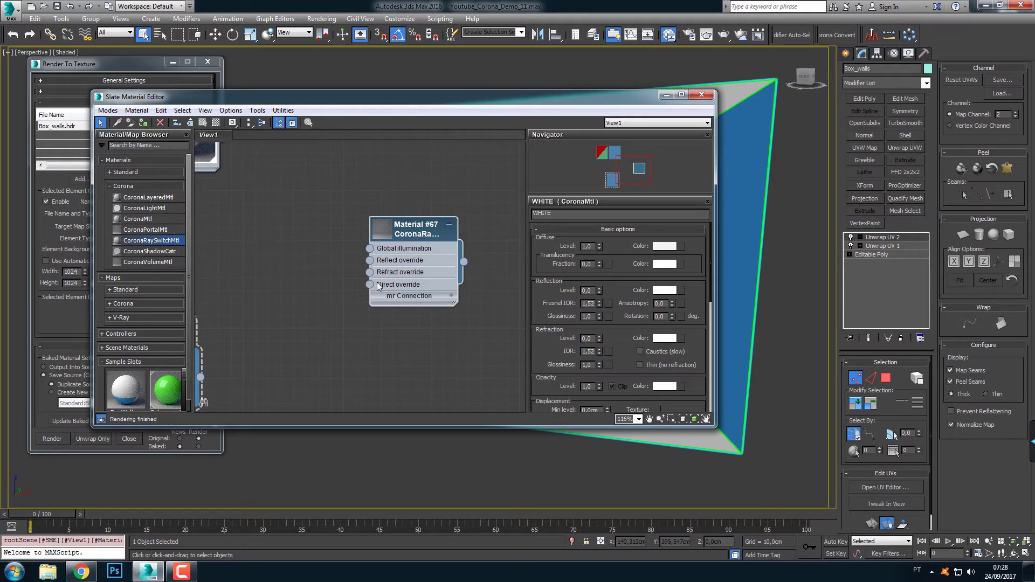
scroll(375, 282, down, 2)
scroll(325, 255, up, 1)
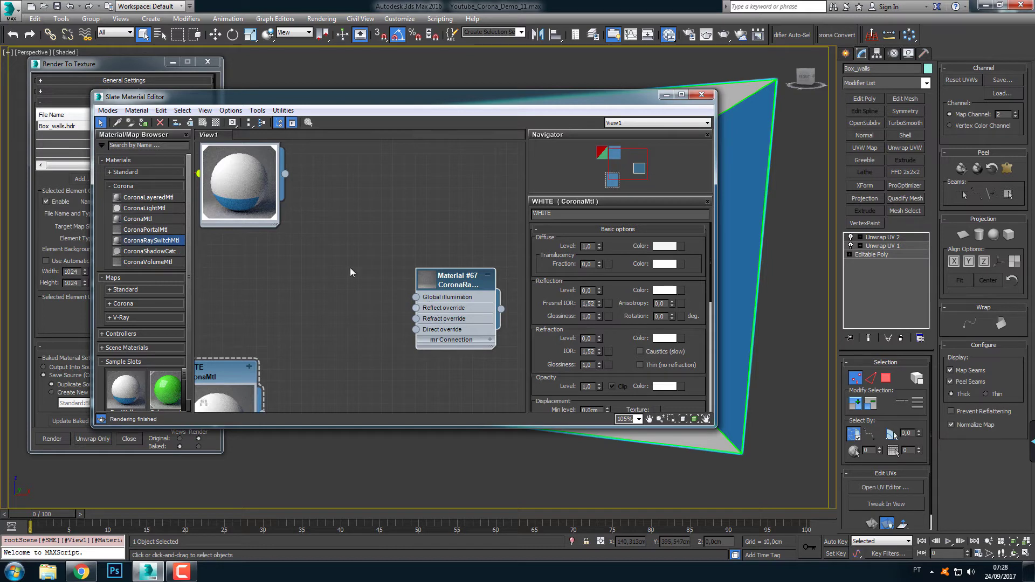
drag(285, 174, 416, 297)
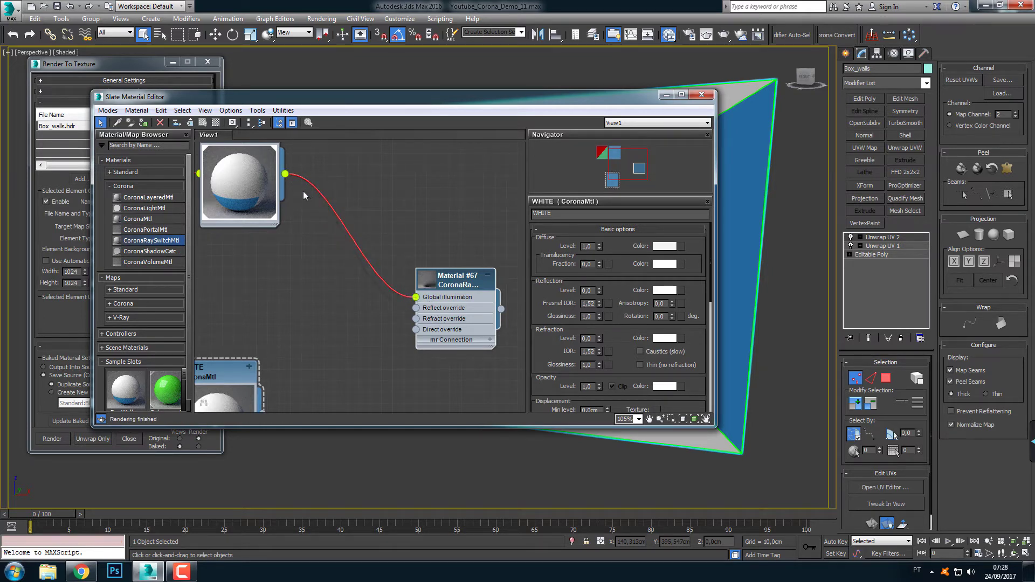
drag(285, 174, 416, 319)
double_click(428, 280)
Connect the WHITE material to the ray switch material's Direct override input
middle_drag(447, 327, 431, 254)
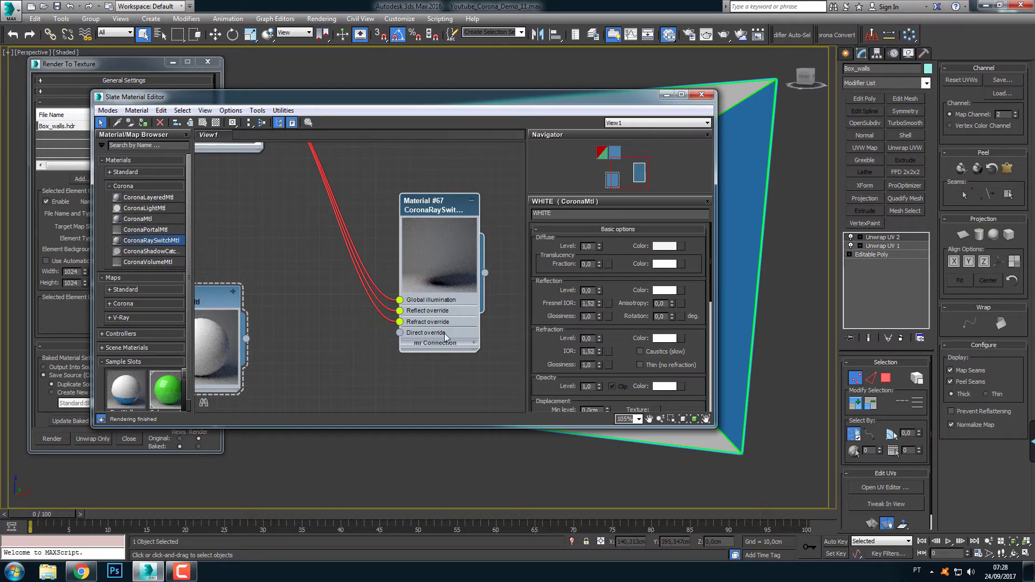
scroll(364, 347, down, 1)
middle_drag(349, 346, 368, 311)
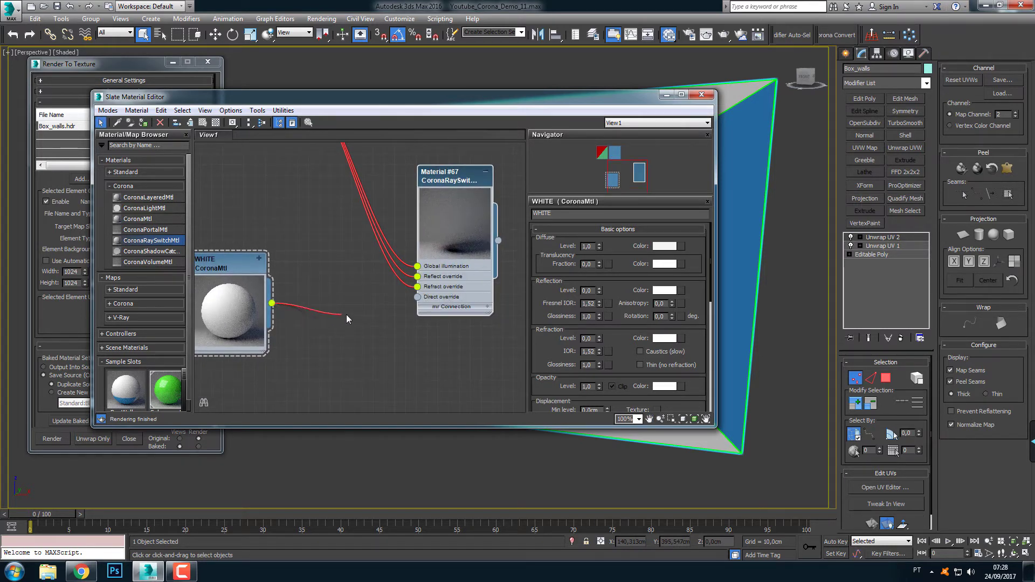
drag(346, 314, 418, 298)
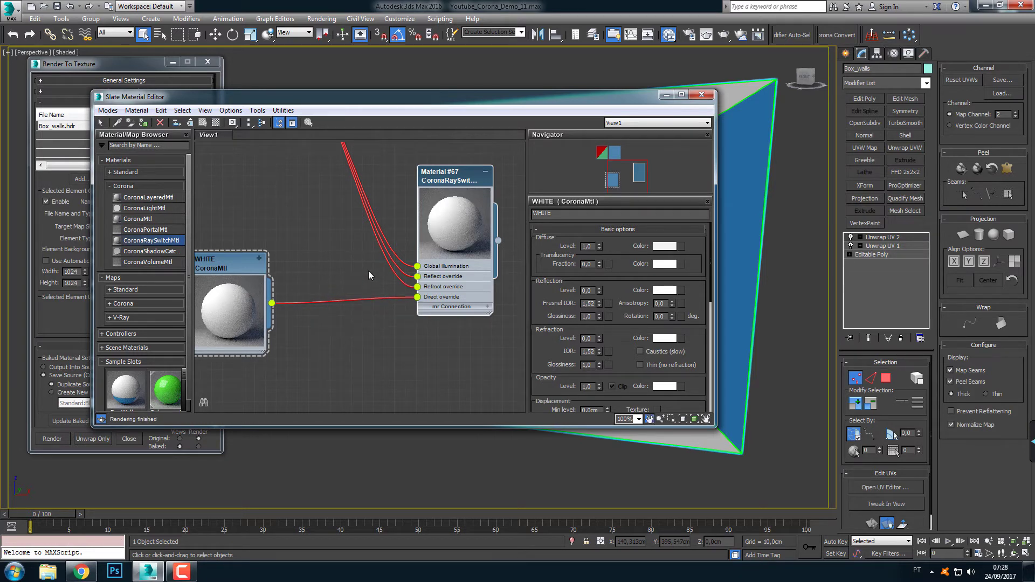
Rearrange the graph so the ray switch material sits between the heights of the walls and WHITE materials
scroll(369, 270, down, 3)
middle_drag(381, 260, 421, 288)
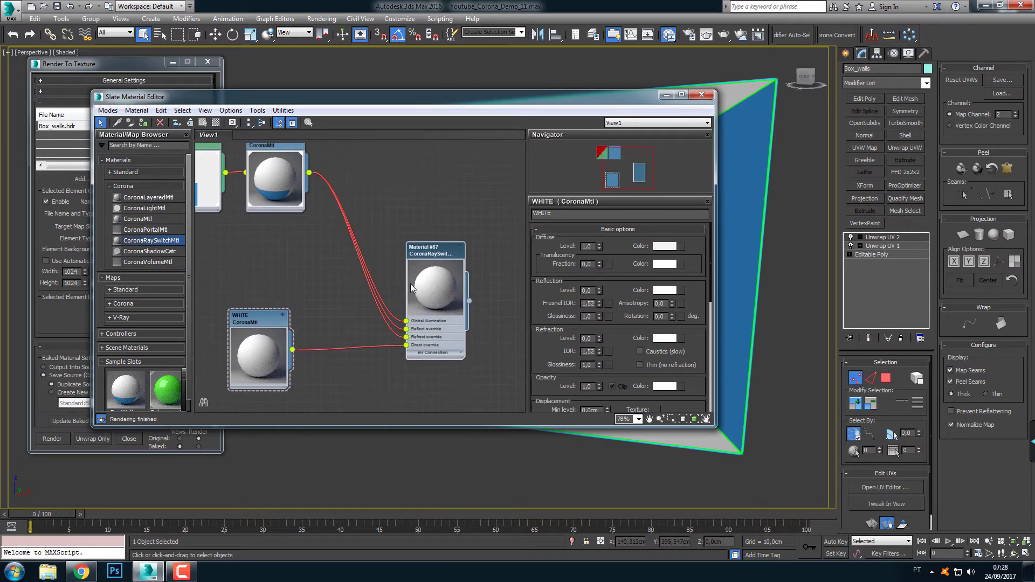
drag(413, 296, 421, 271)
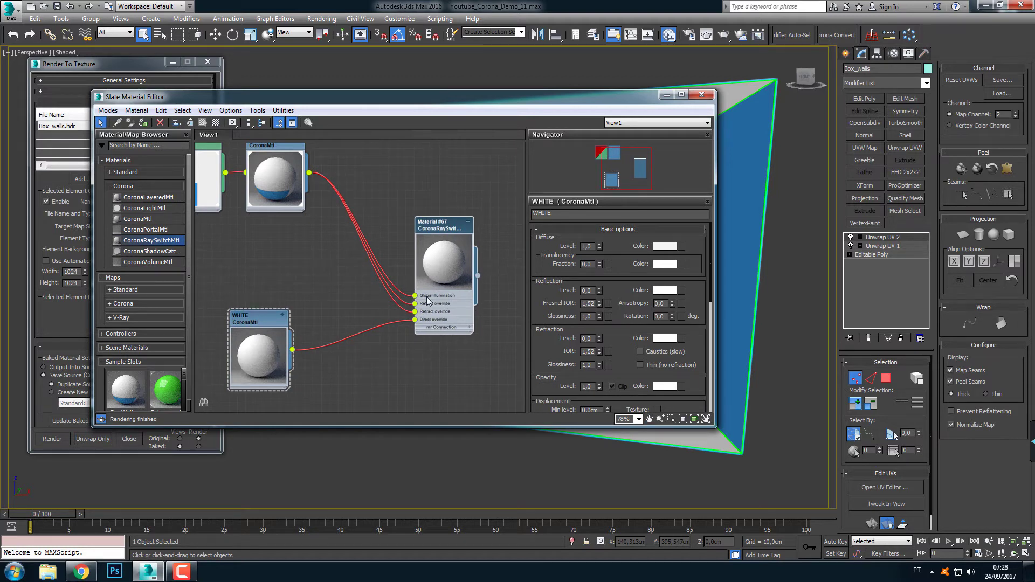
middle_drag(272, 197, 307, 219)
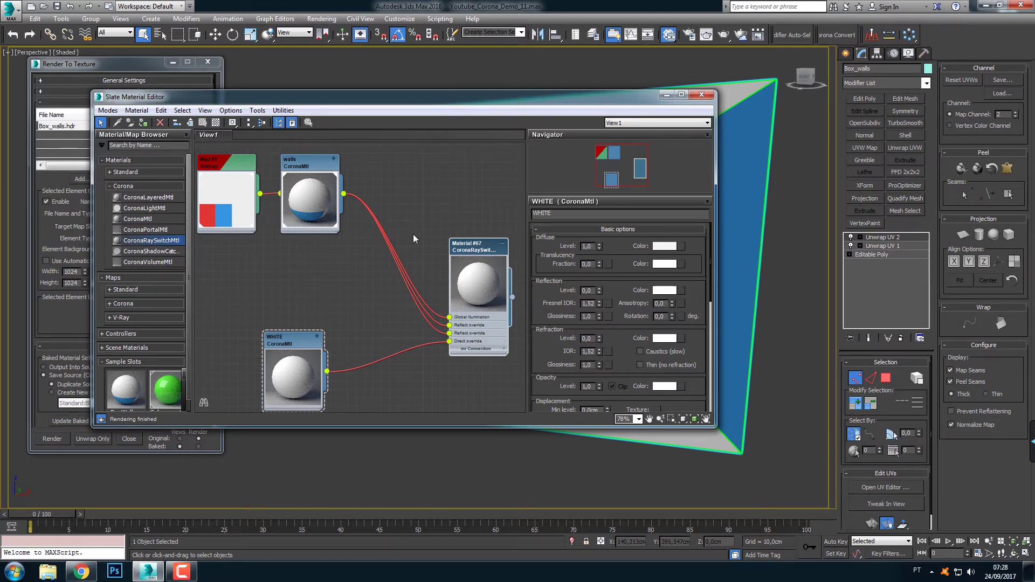
middle_drag(467, 279, 429, 257)
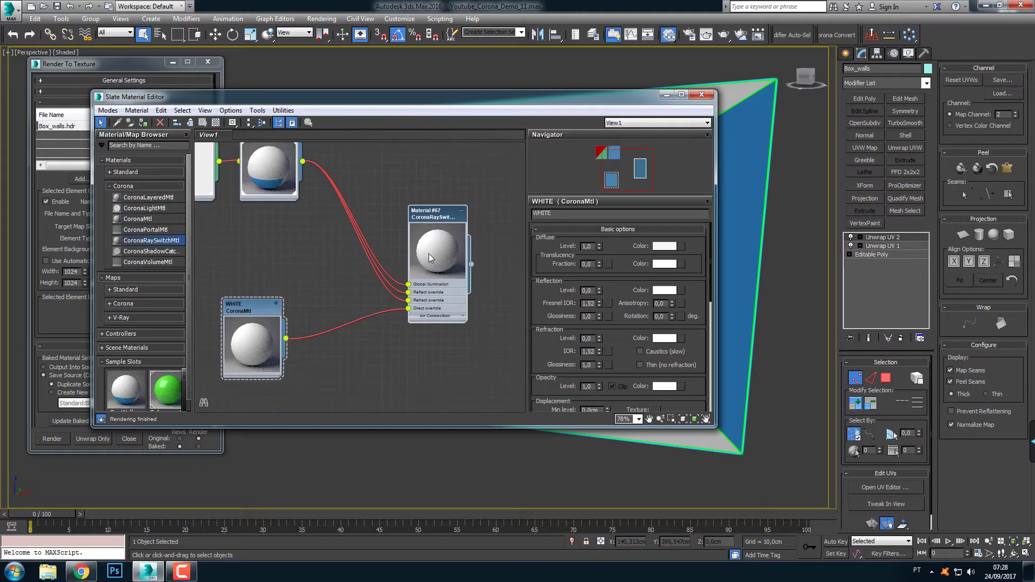
drag(247, 345, 251, 354)
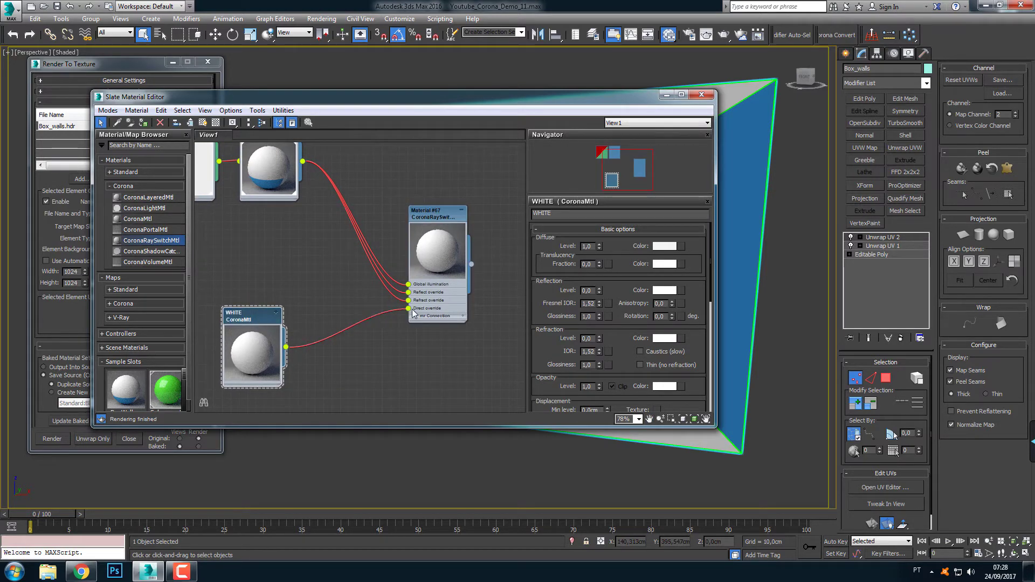
Assign the ray switch material to the box walls in the viewport and close the material editor
drag(496, 97, 153, 108)
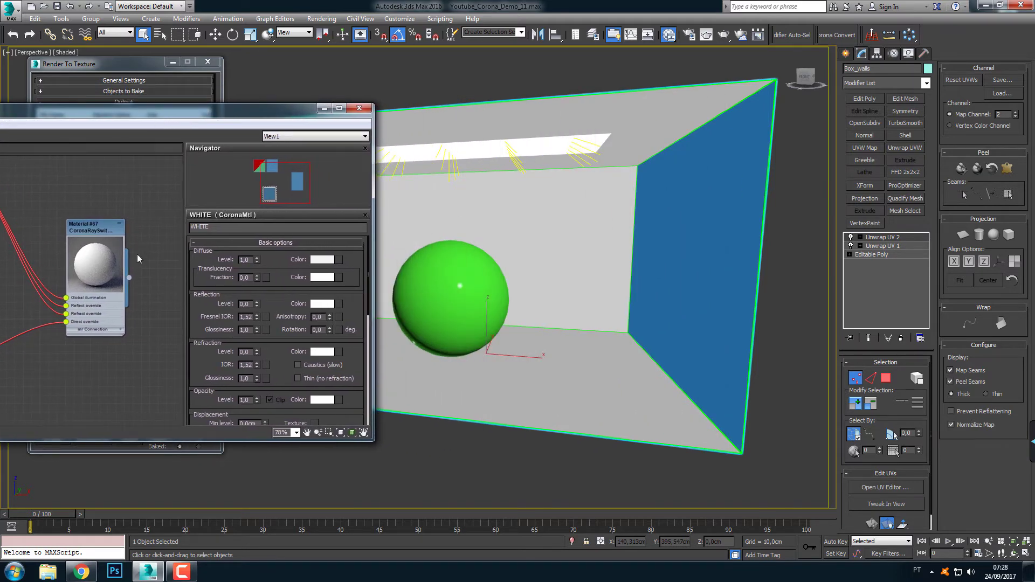
drag(130, 278, 667, 250)
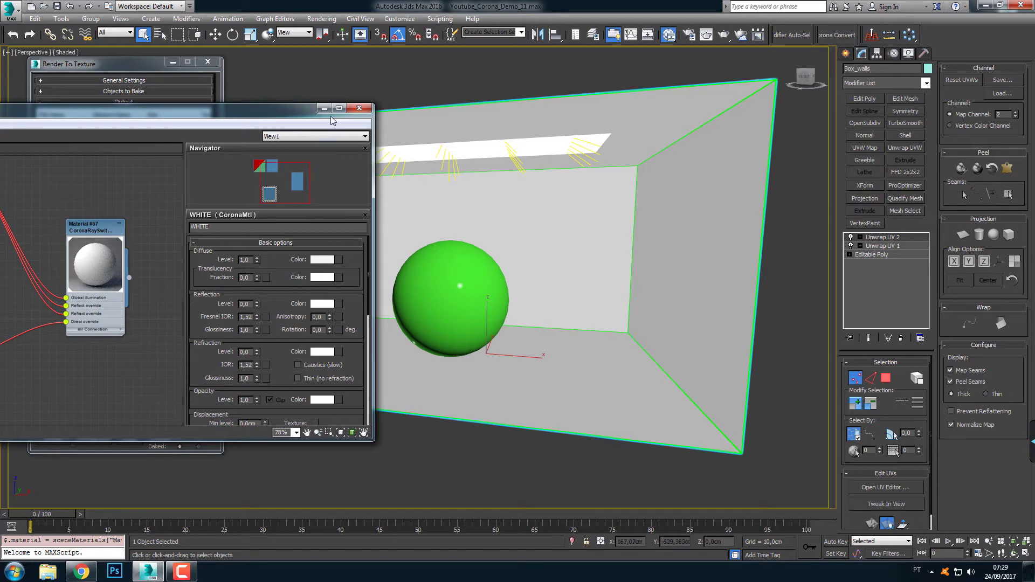
click(360, 108)
Start the Render To Texture bake of the walls' Corona_Light element to Box_walls.hdr at 1024x1024
middle_drag(362, 221, 383, 229)
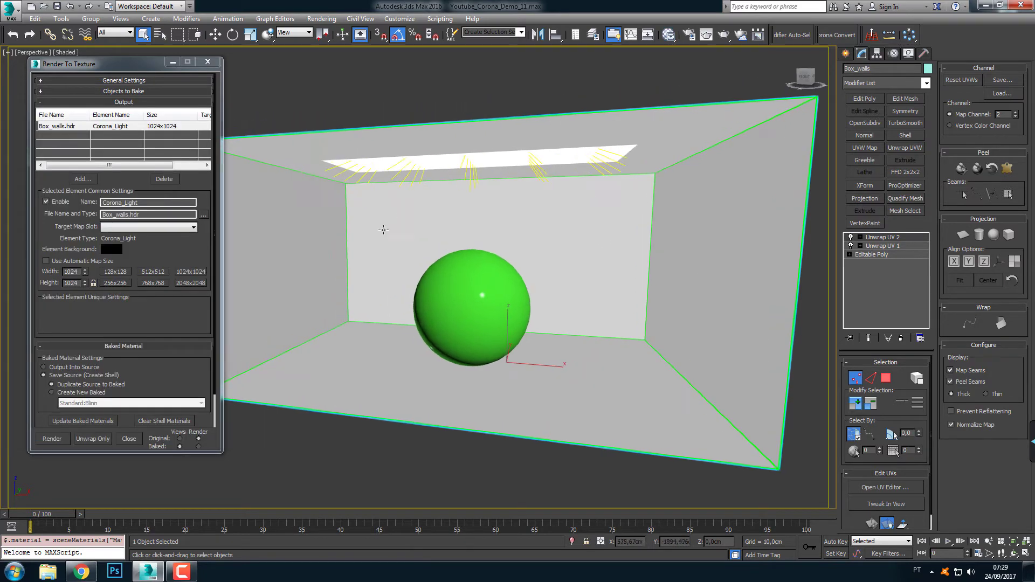
click(52, 439)
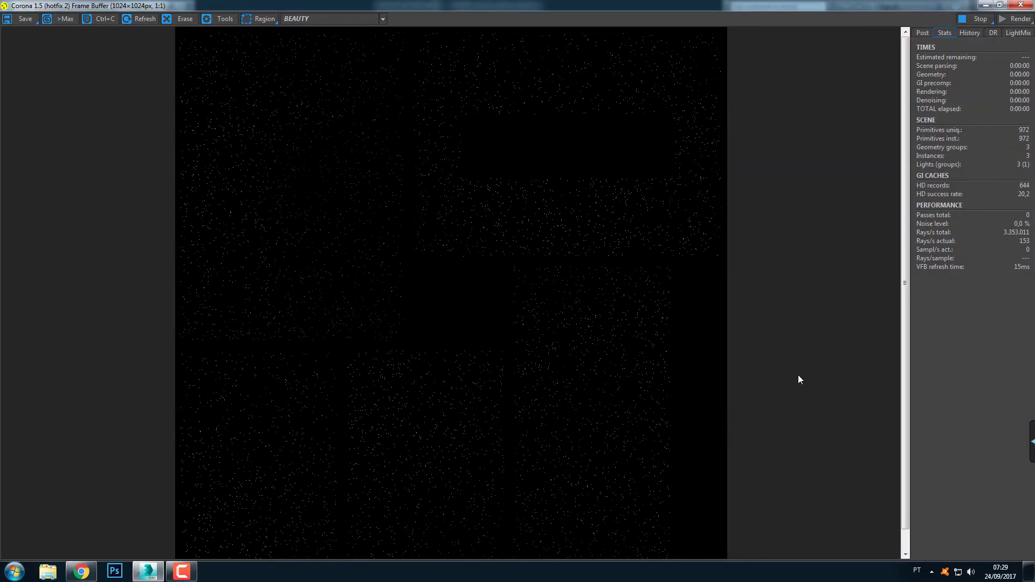
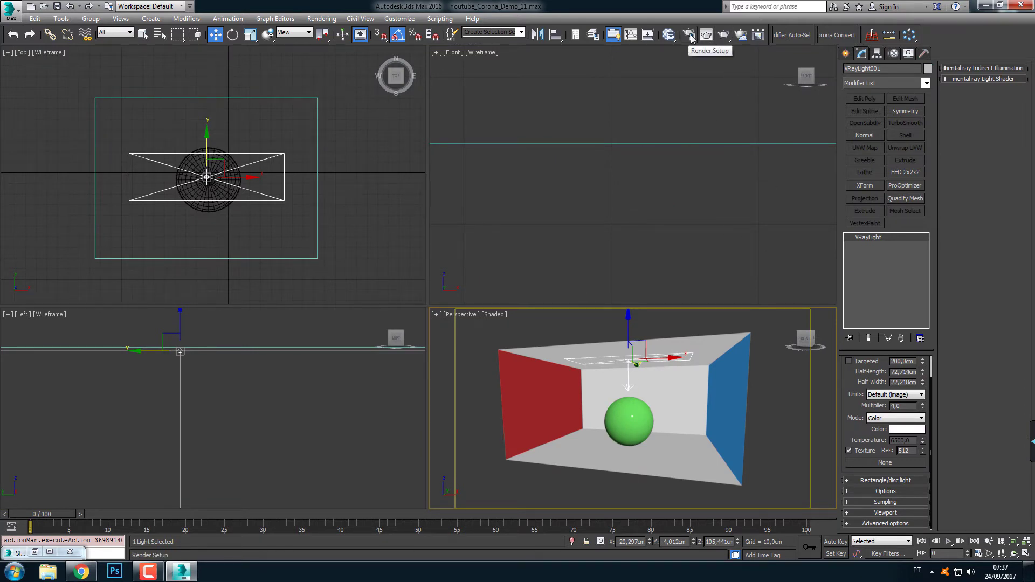
Test-render the Perspective view in a maximized V-Ray frame buffer, stop the render and close its windows
click(724, 36)
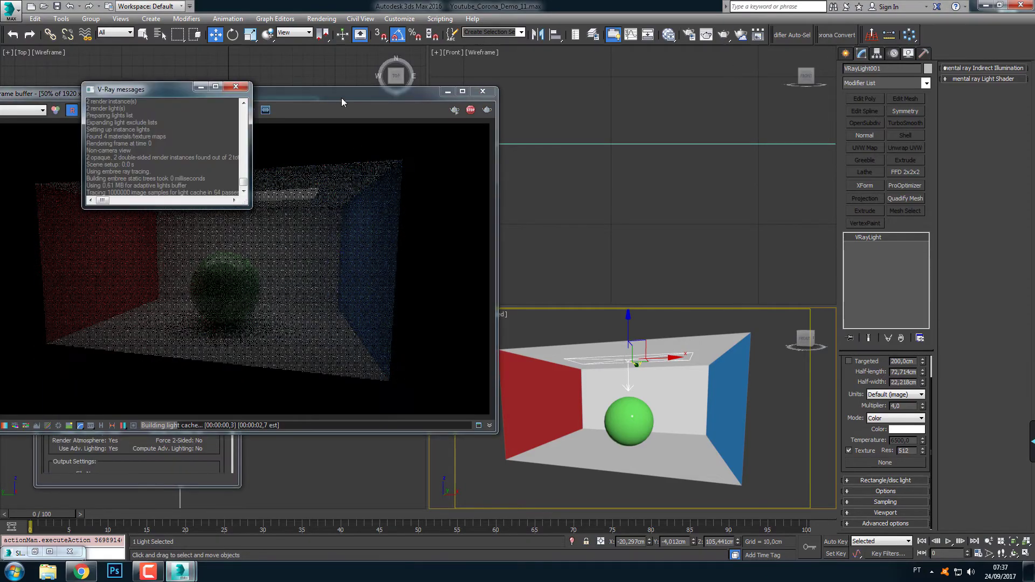
drag(342, 98, 607, 106)
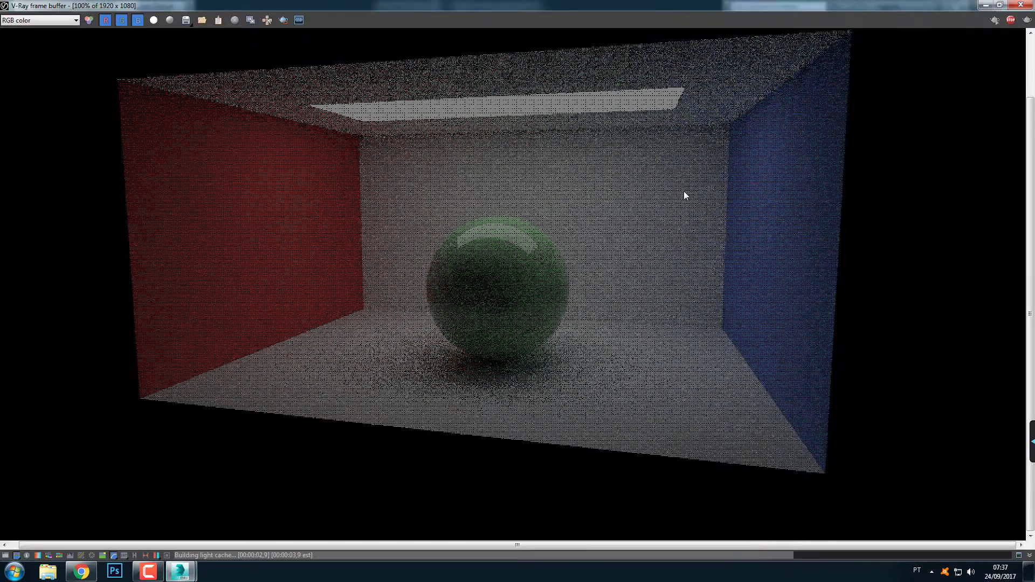
click(722, 100)
middle_drag(642, 233, 619, 292)
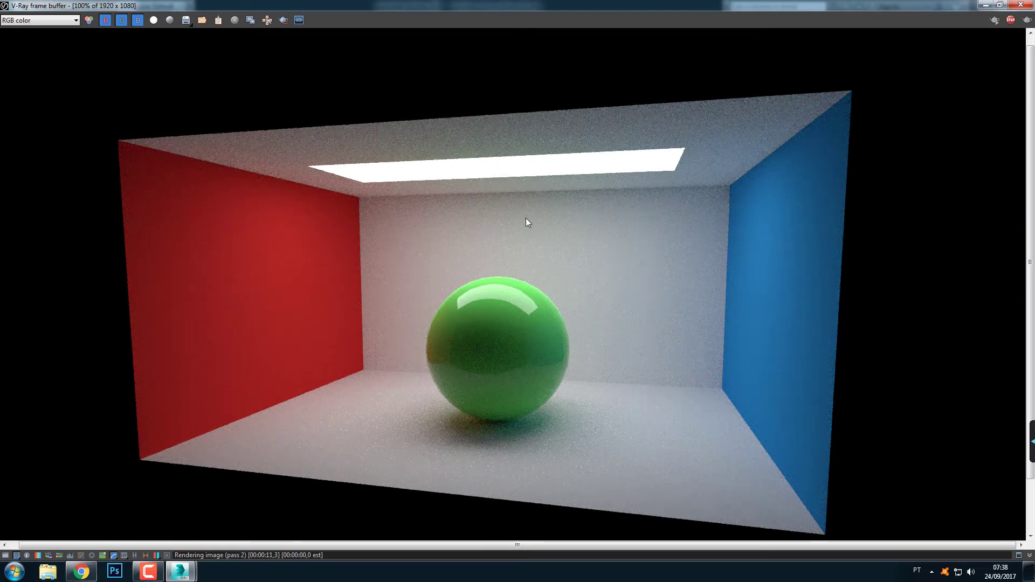
click(1020, 5)
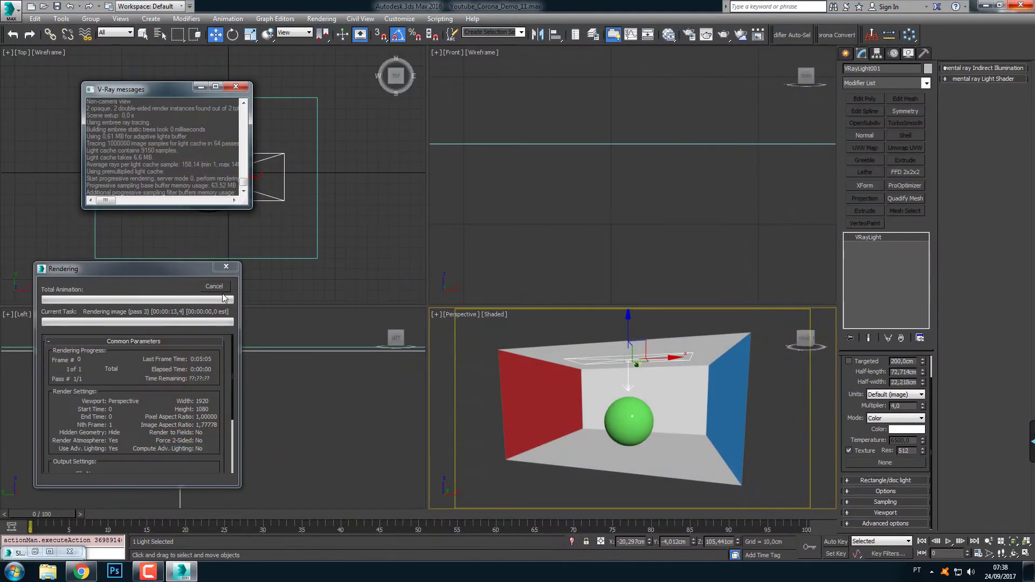
click(221, 287)
click(236, 87)
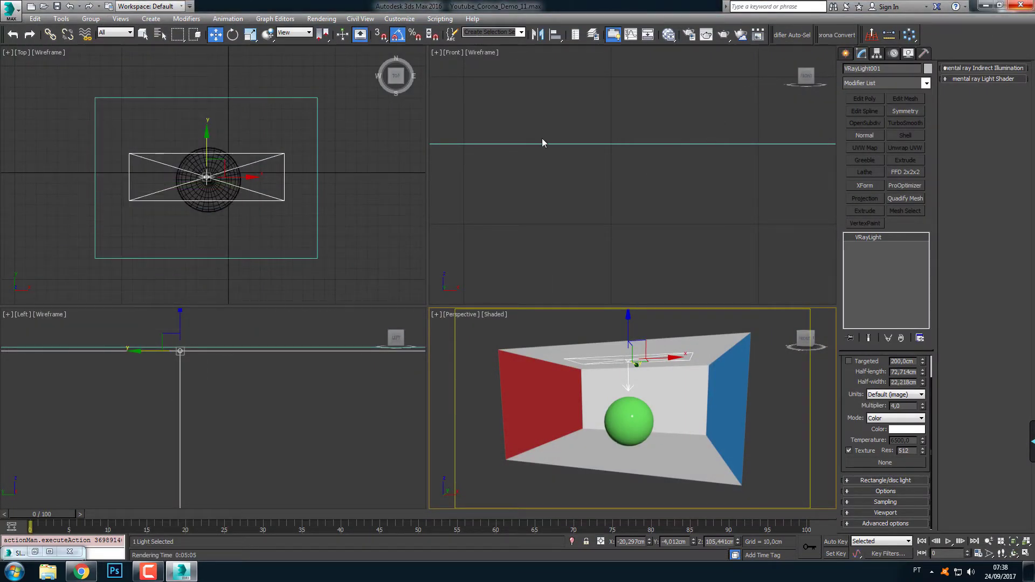
Open Render To Texture and the material editor, and space the white VRayMtl node below the textured wall material
click(323, 19)
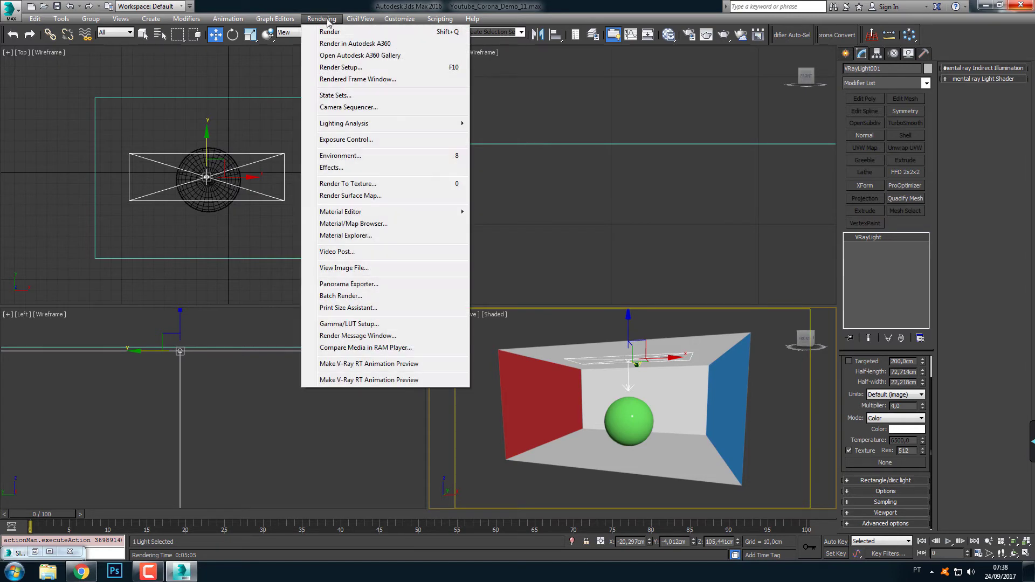
click(341, 184)
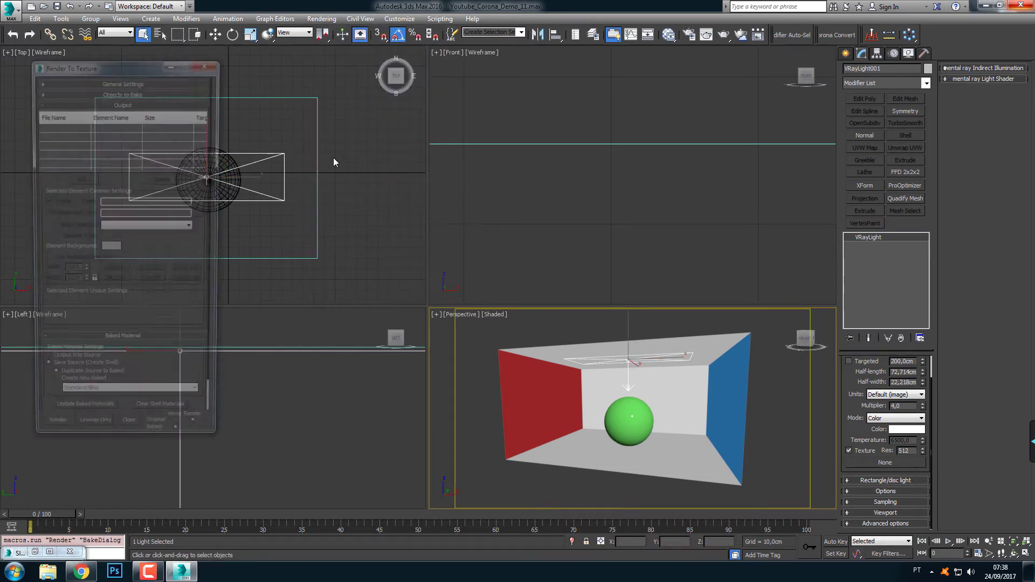
click(670, 35)
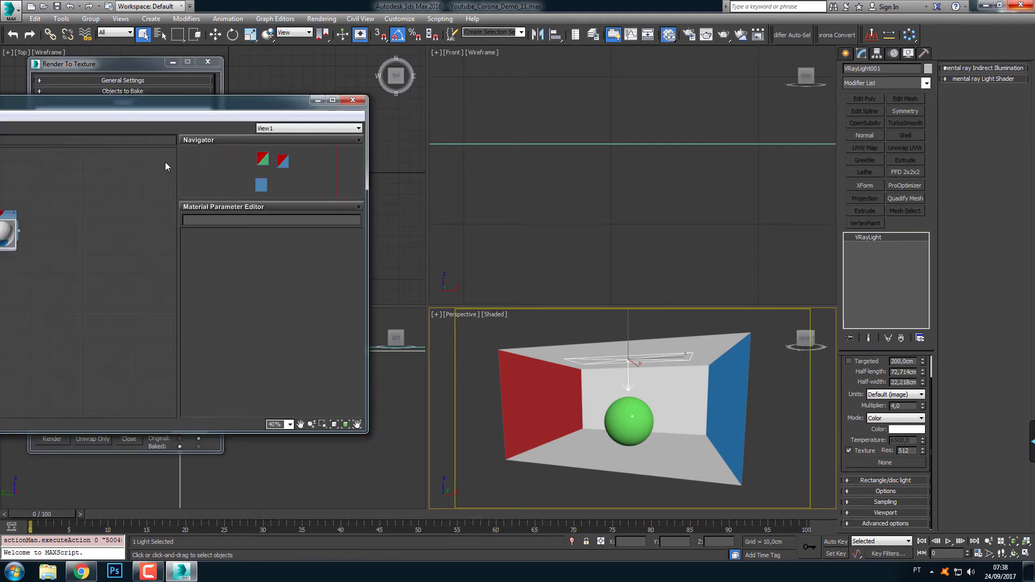
drag(175, 111, 581, 88)
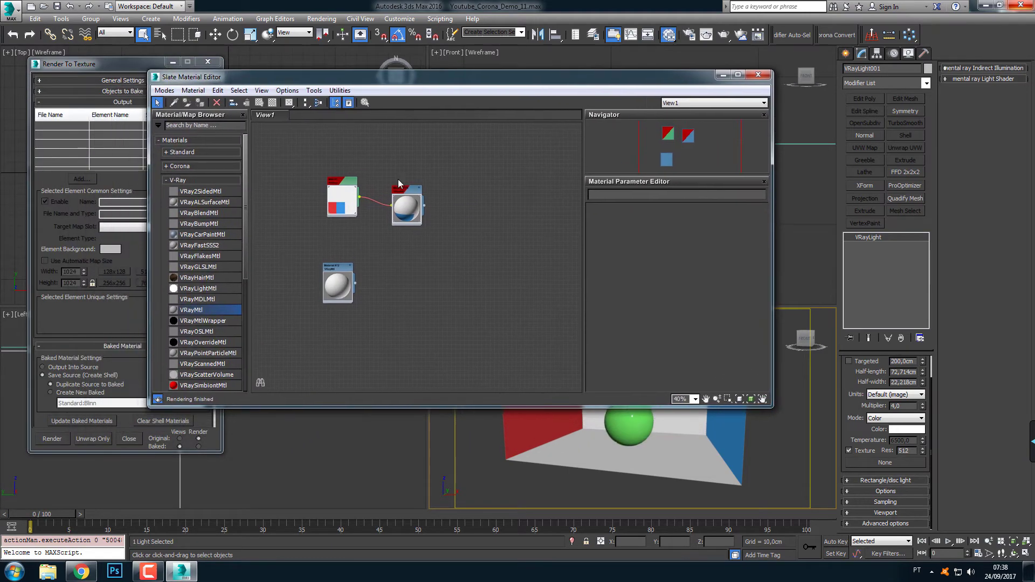
drag(414, 185, 410, 195)
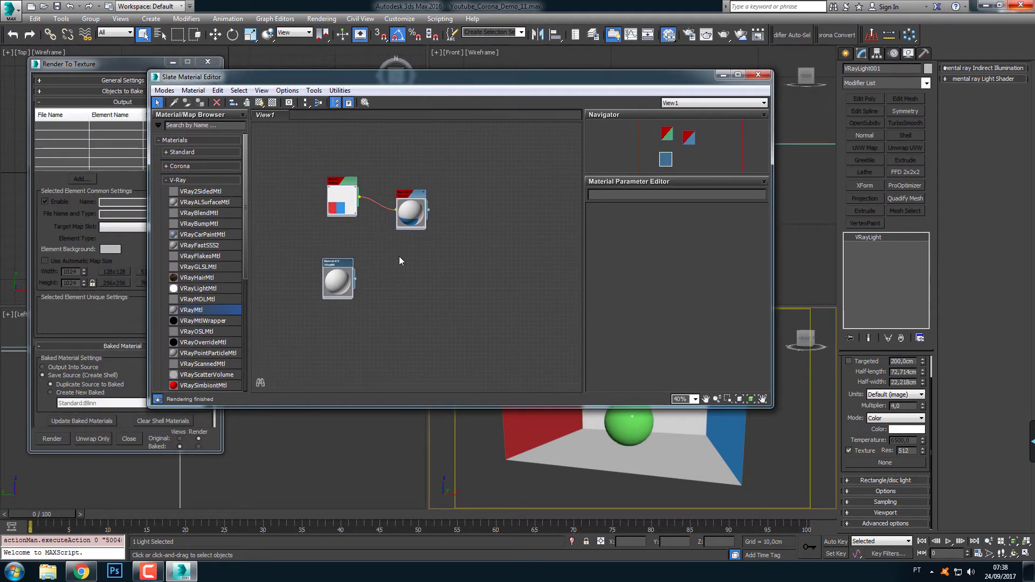
drag(345, 269, 411, 278)
middle_drag(458, 256, 478, 237)
scroll(462, 207, up, 3)
scroll(470, 206, up, 1)
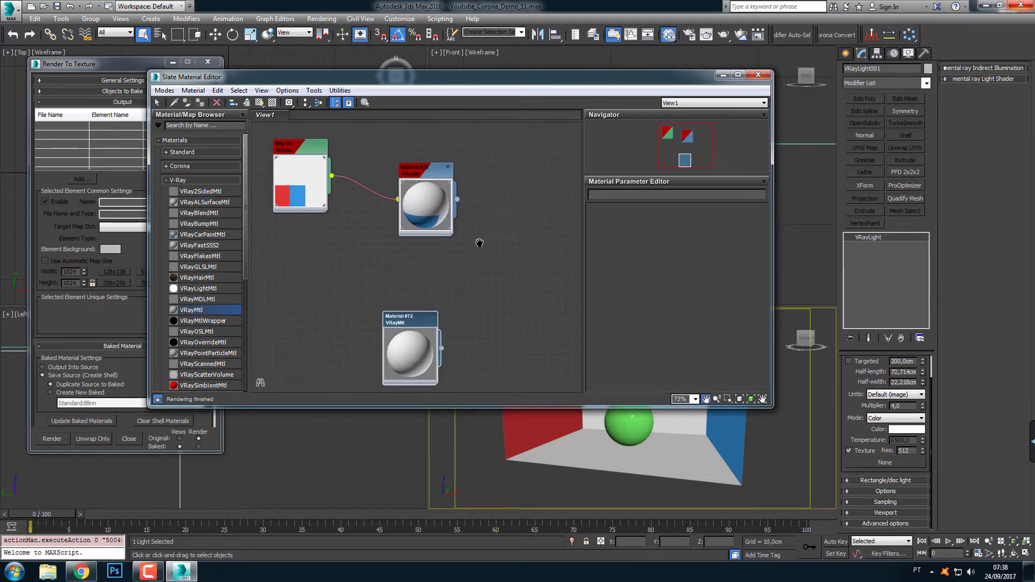
drag(393, 364, 401, 356)
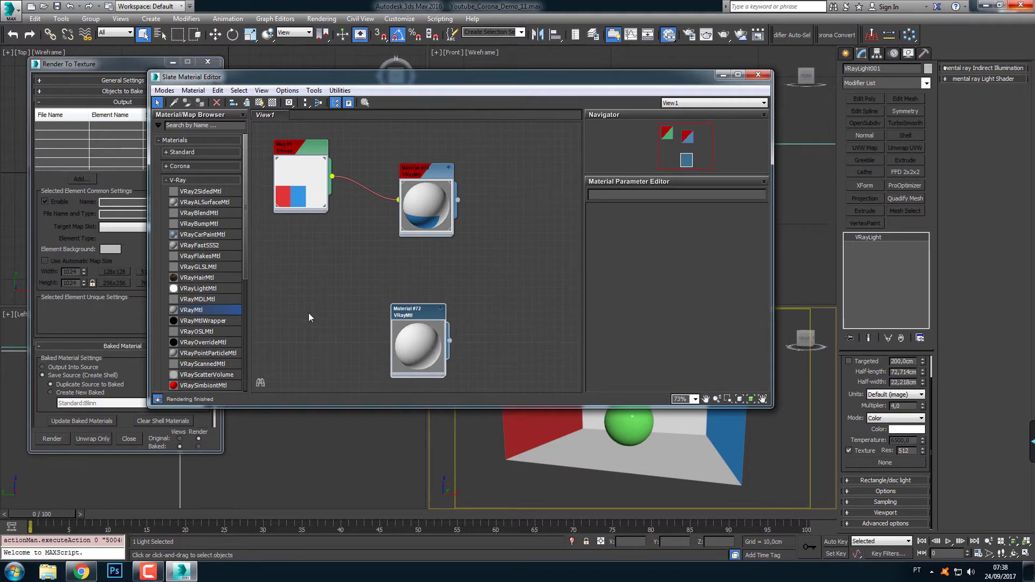
Add a VRayOverrideMtl node to the graph and place it beside the two VRayMtl nodes with its inputs shown
drag(244, 272, 242, 308)
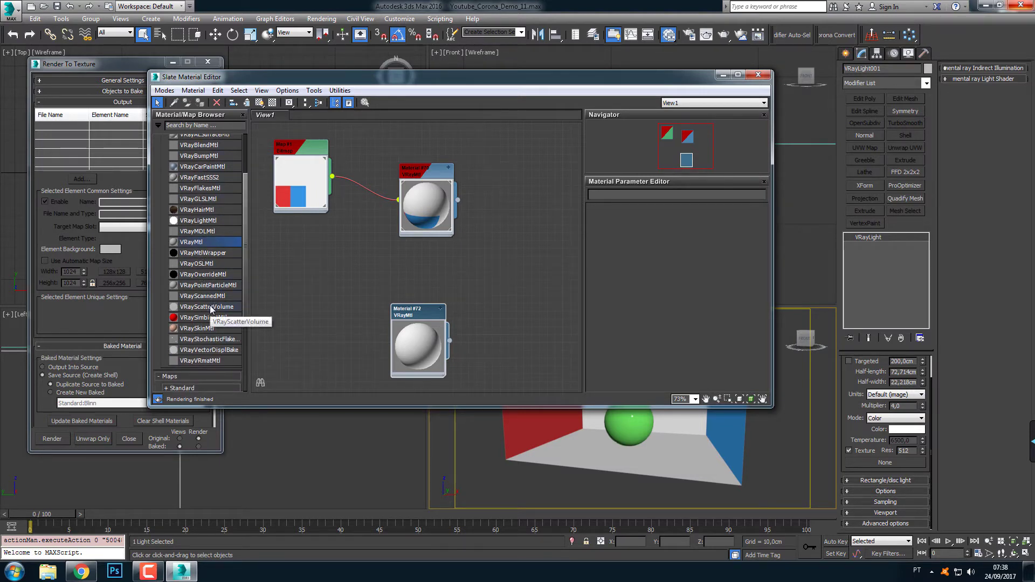
drag(205, 275, 439, 277)
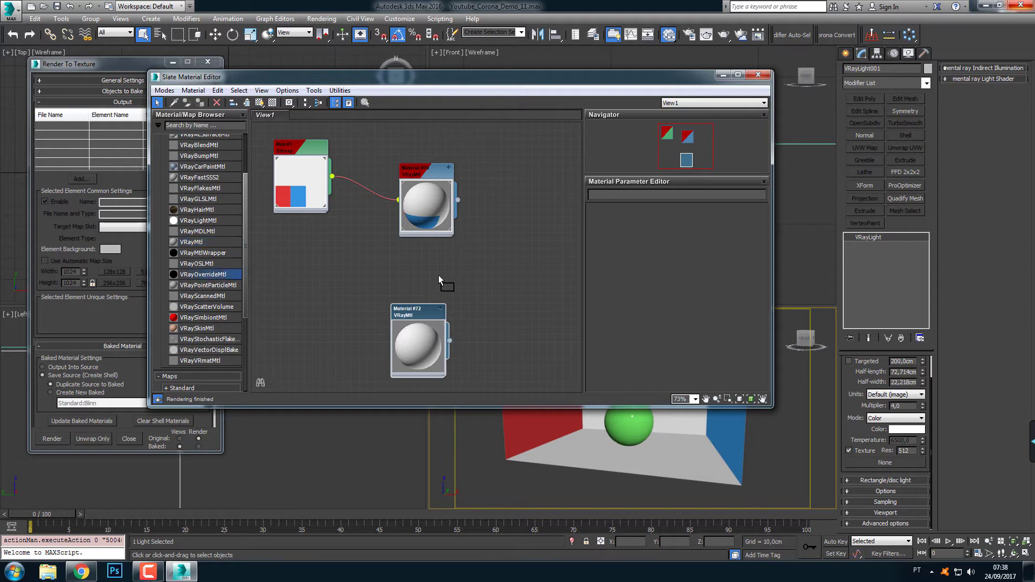
drag(525, 279, 529, 238)
scroll(510, 312, up, 2)
double_click(518, 233)
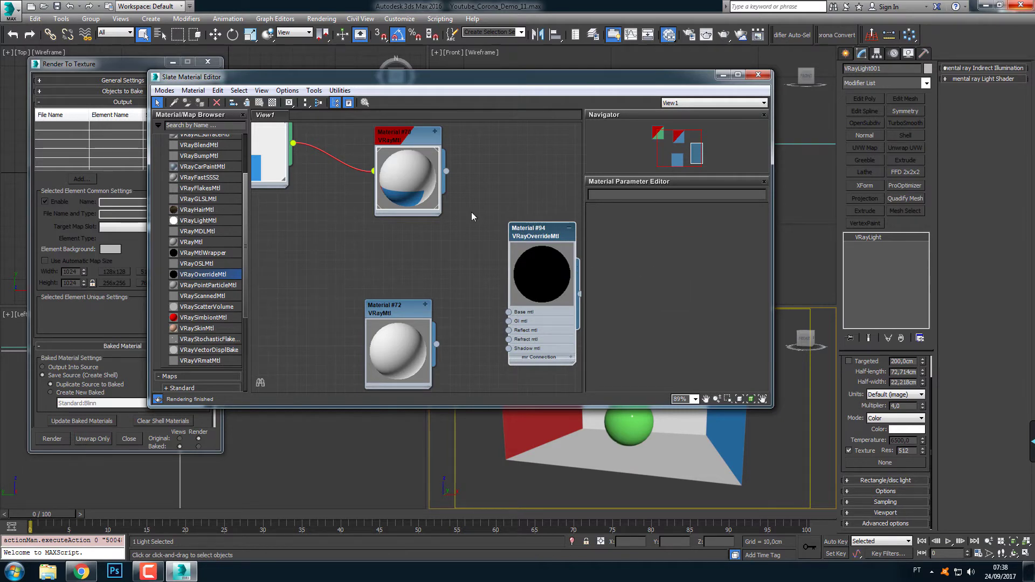
middle_drag(418, 251, 333, 221)
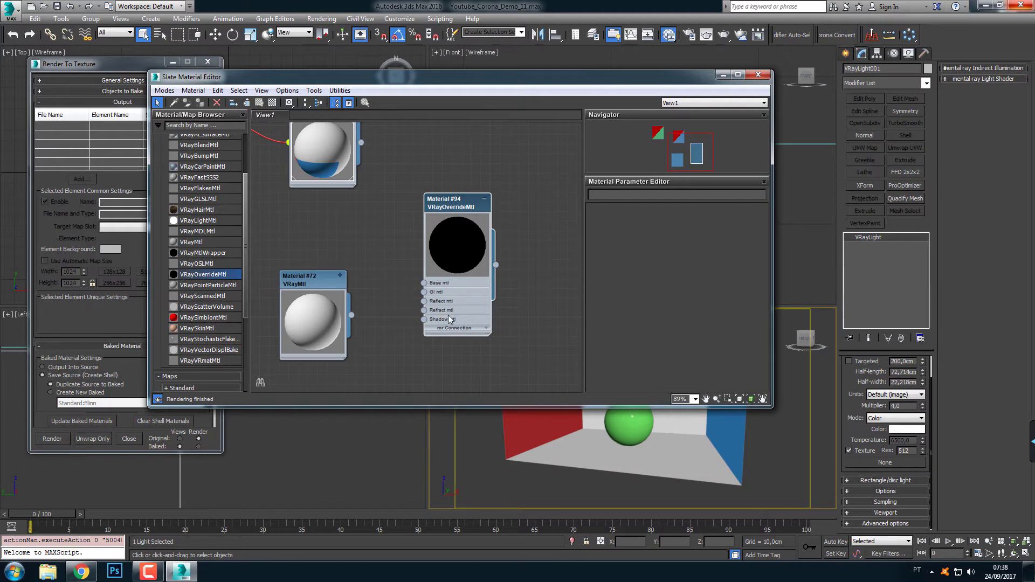
drag(452, 230, 499, 190)
middle_drag(437, 220, 432, 276)
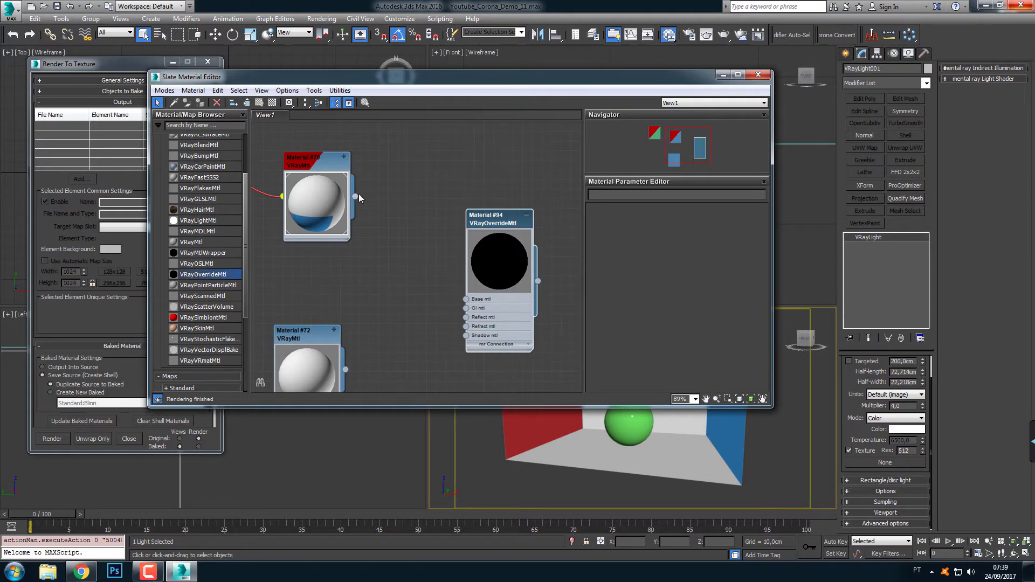
Connect the textured wall material to the override's GI, Reflect, Refract and Shadow inputs, and the white VRayMtl to Base mtl
drag(355, 196, 465, 310)
drag(355, 197, 466, 318)
drag(355, 196, 466, 326)
drag(355, 196, 466, 335)
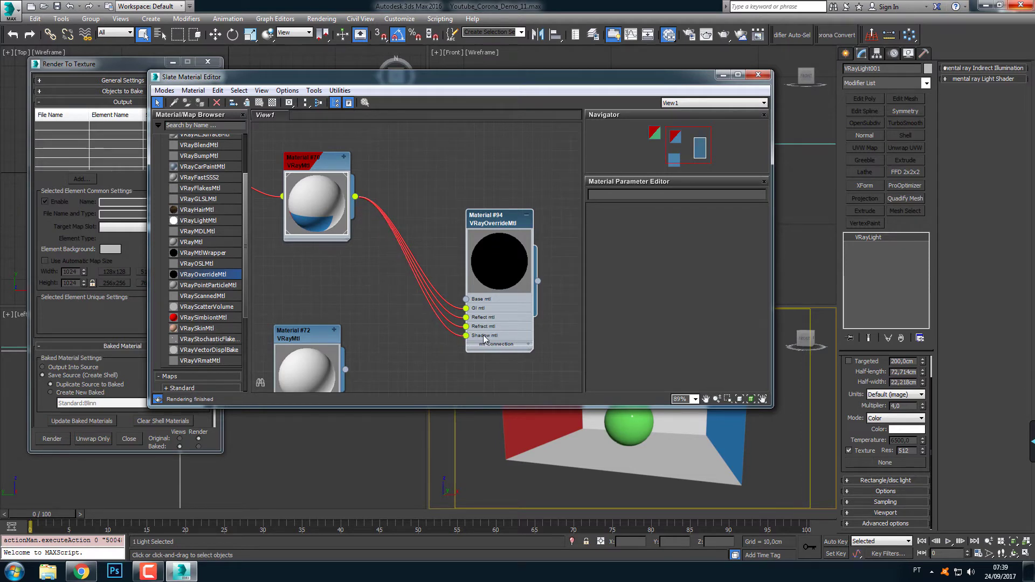
middle_drag(375, 333, 363, 312)
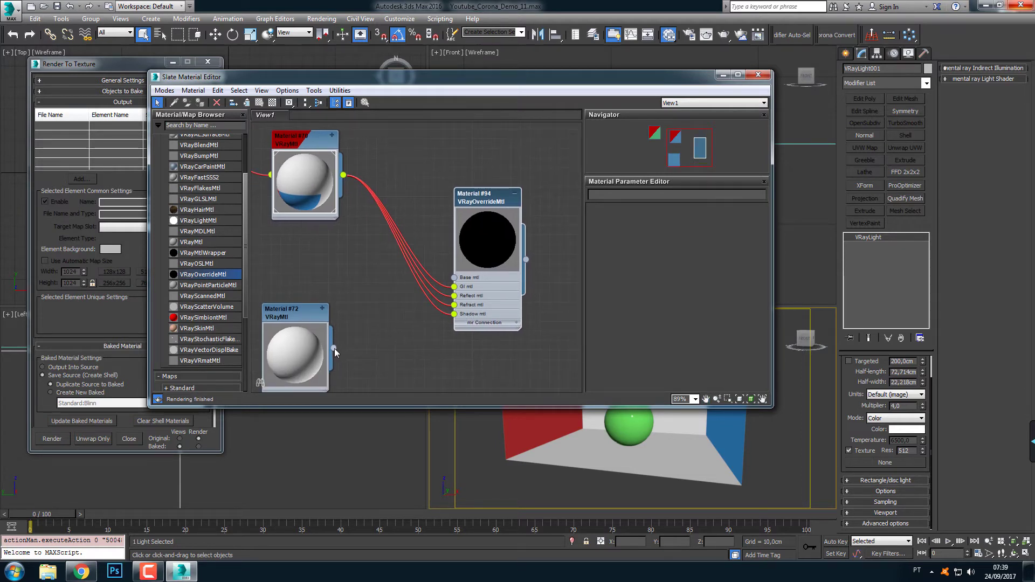
drag(334, 348, 453, 278)
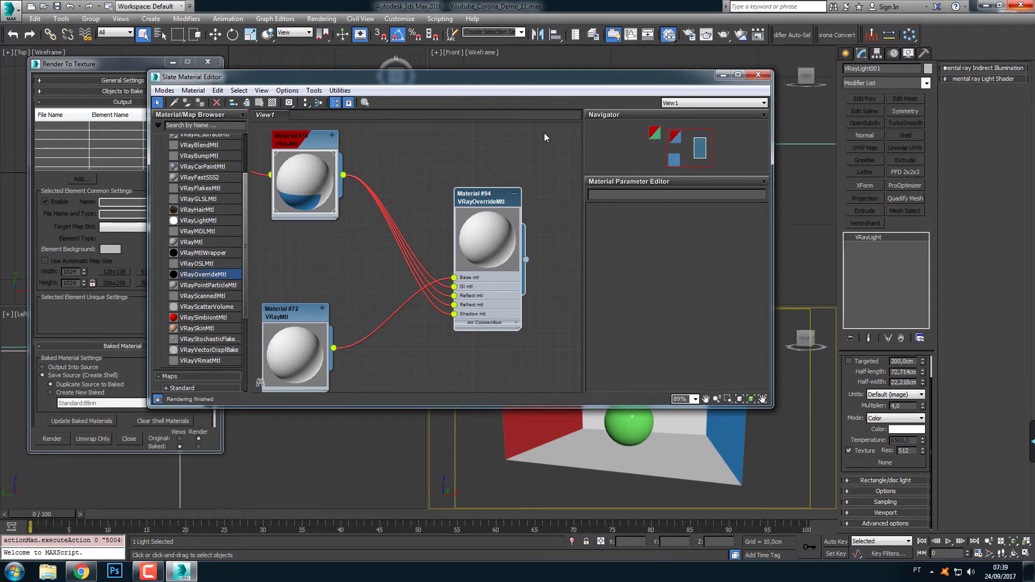
Assign the VRayOverrideMtl material to the box walls in the Perspective view and close the material editor
drag(499, 84, 280, 65)
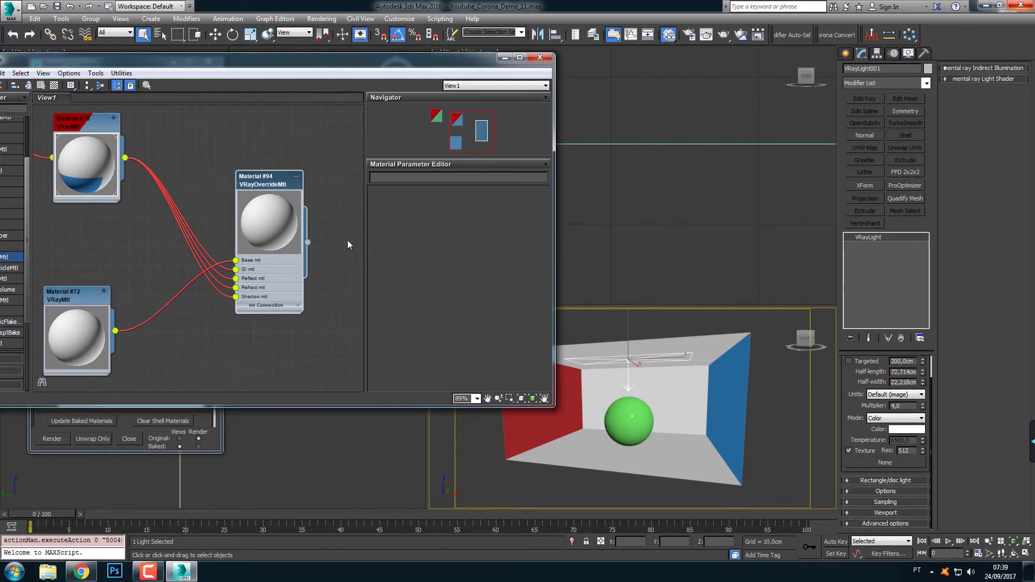
drag(308, 242, 718, 416)
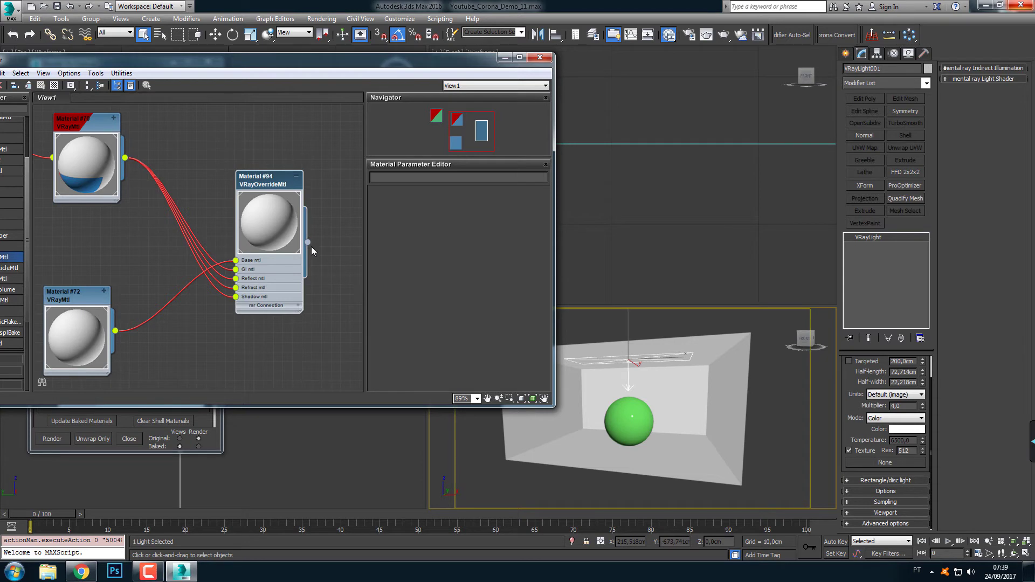
click(539, 57)
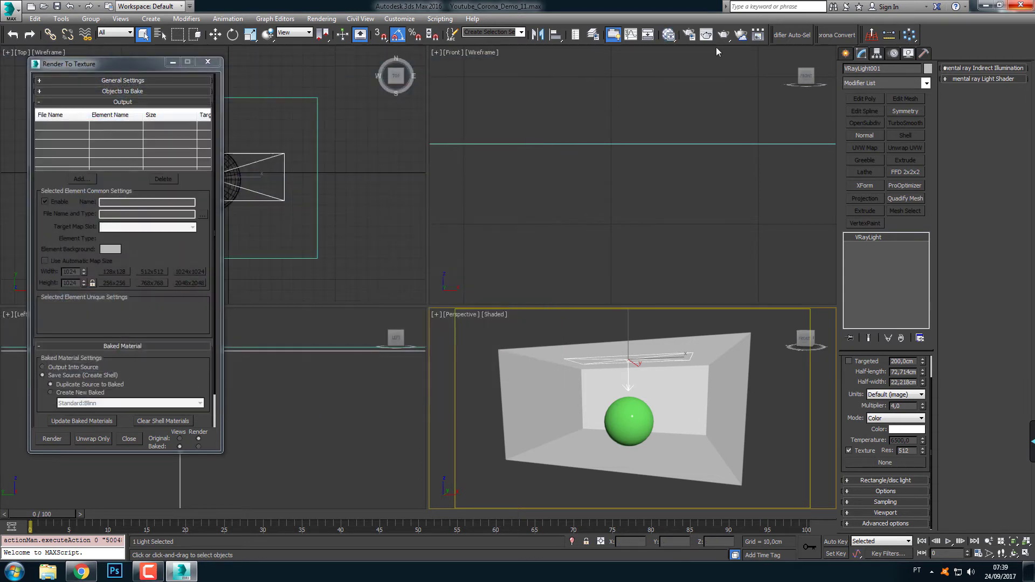
Test-render the Perspective view with the override material on the walls, stop the render and close its windows
click(723, 35)
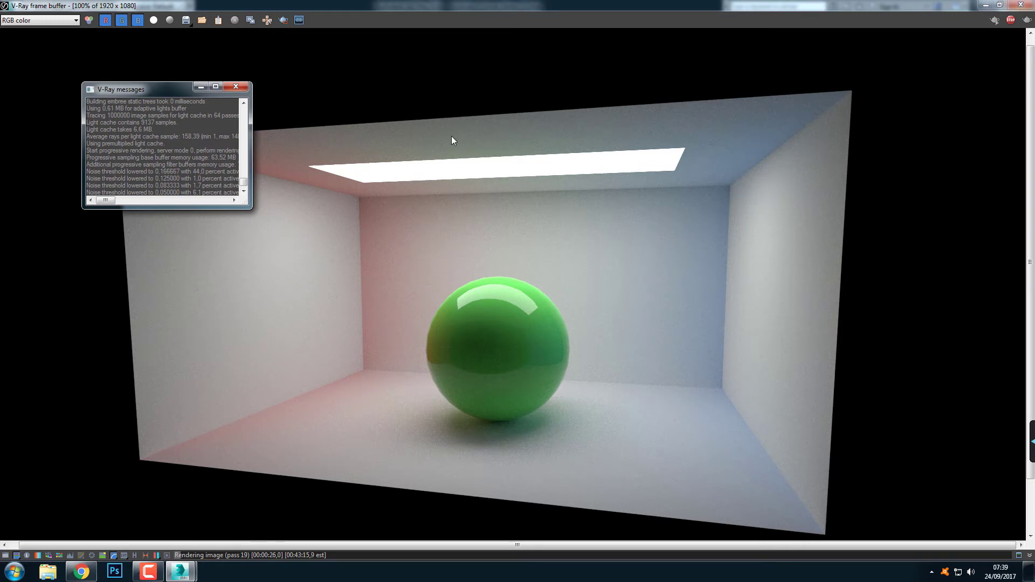
click(1019, 6)
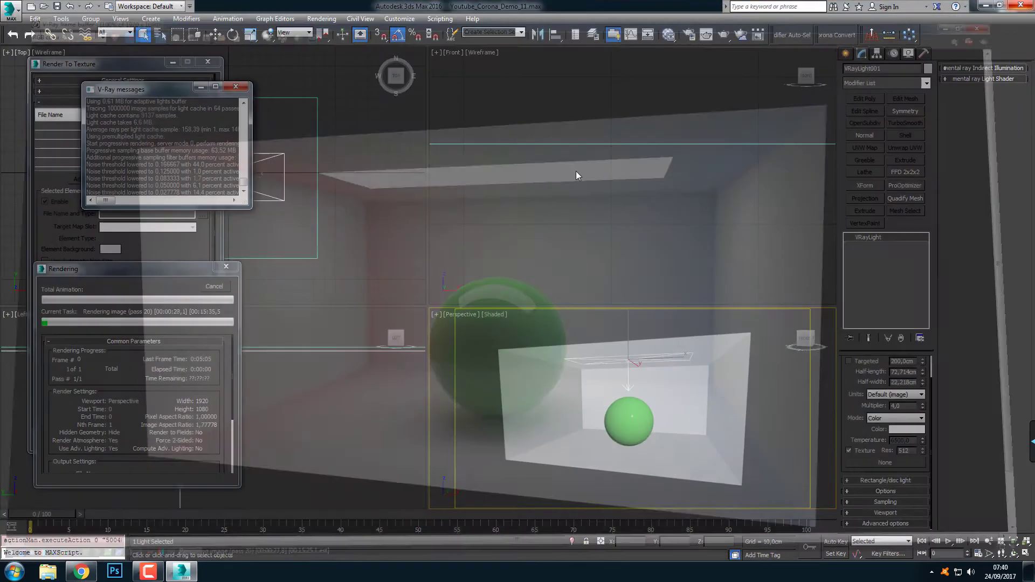
click(214, 287)
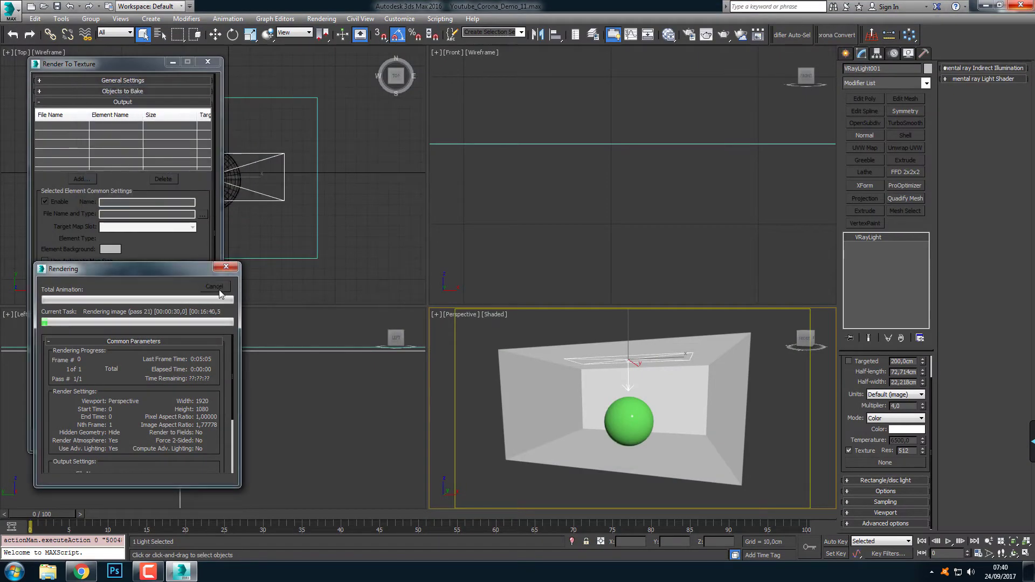
click(236, 86)
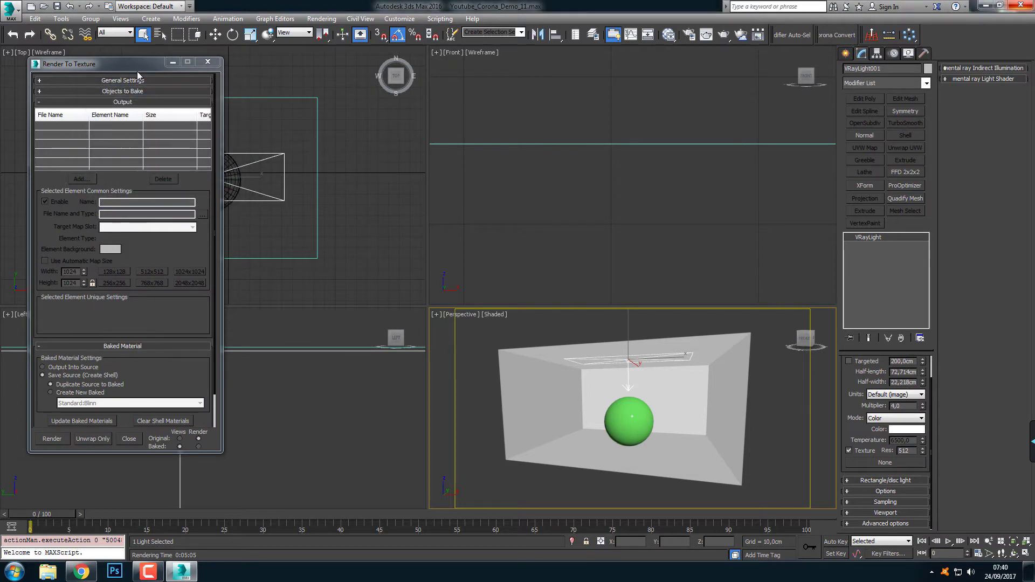
Select the box walls and delete their Corona_Light element from the Render To Texture output
drag(134, 66, 307, 92)
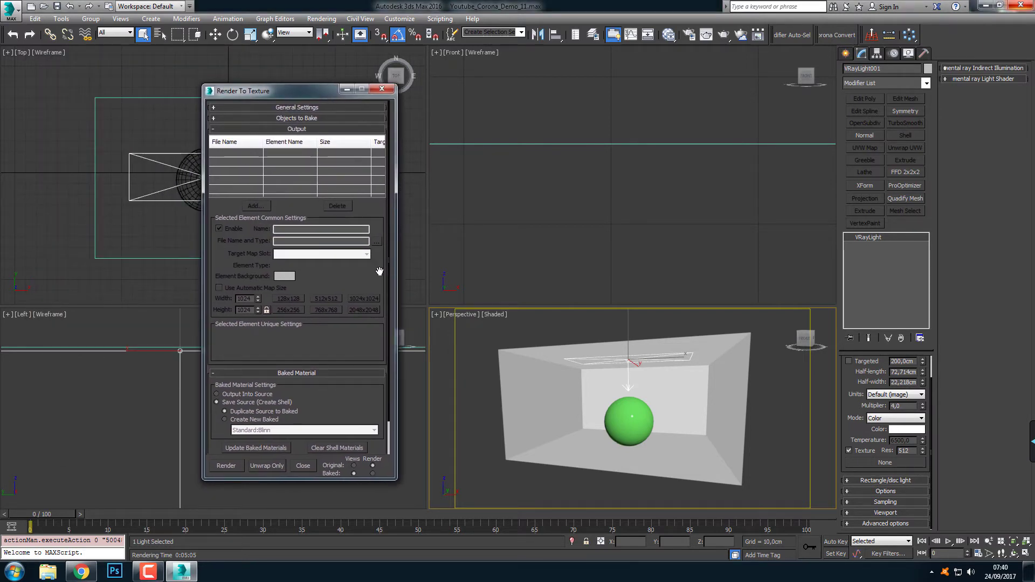
mouse_move(216, 209)
mouse_down()
mouse_move(221, 190)
mouse_move(219, 227)
mouse_up()
click(507, 360)
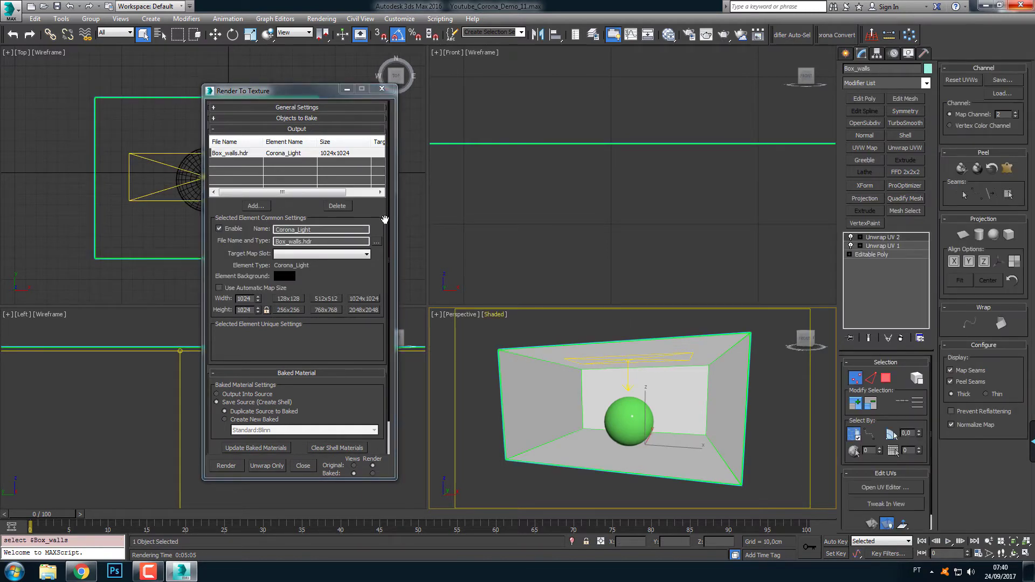
click(236, 154)
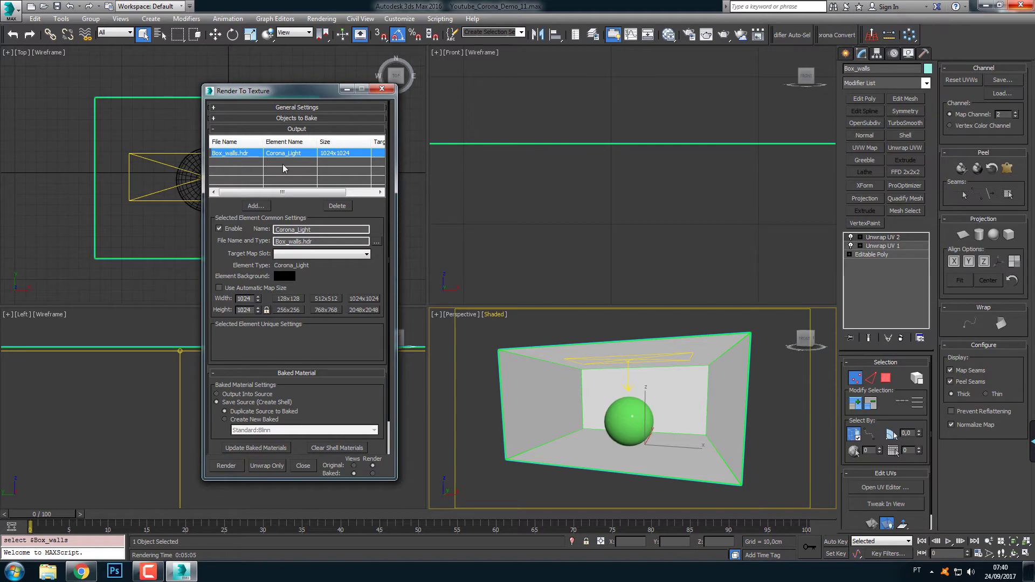
click(338, 206)
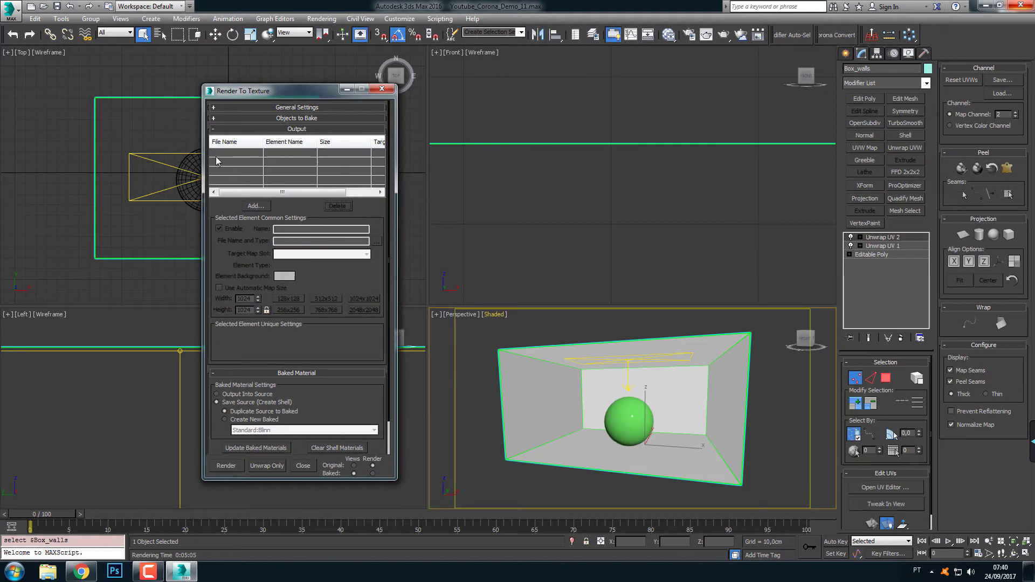
Try VRayCompleteMap as the output element for the box walls and delete it again
click(252, 206)
drag(545, 188, 544, 211)
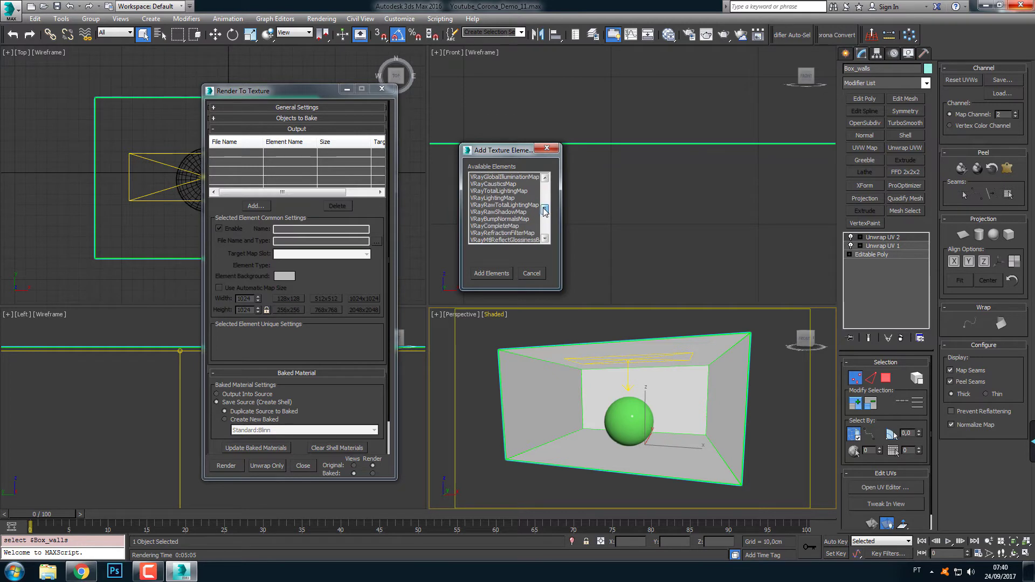
double_click(491, 226)
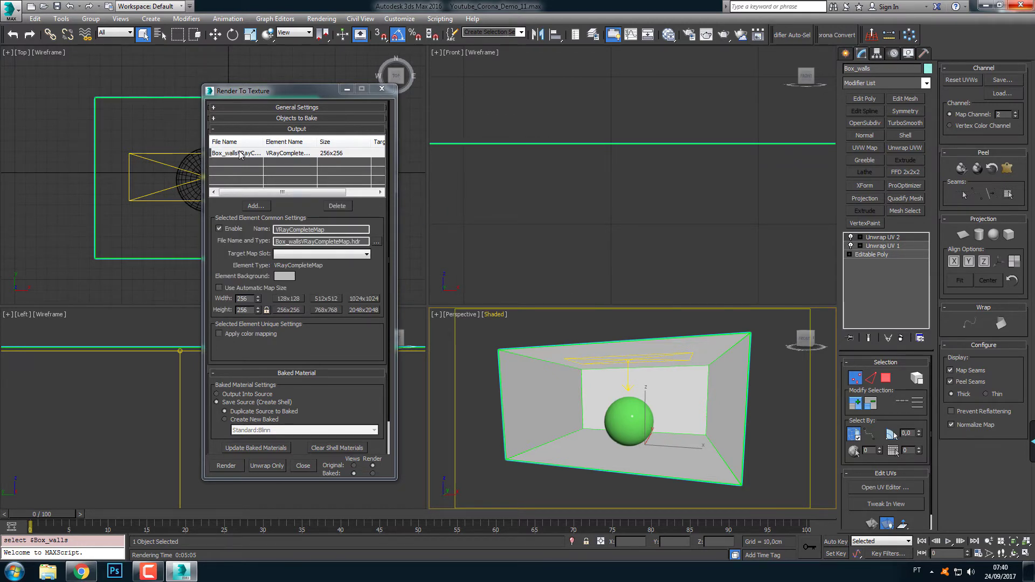
click(337, 206)
Browse the available texture elements and add VRayCompleteMap as the output element for the box walls
click(256, 206)
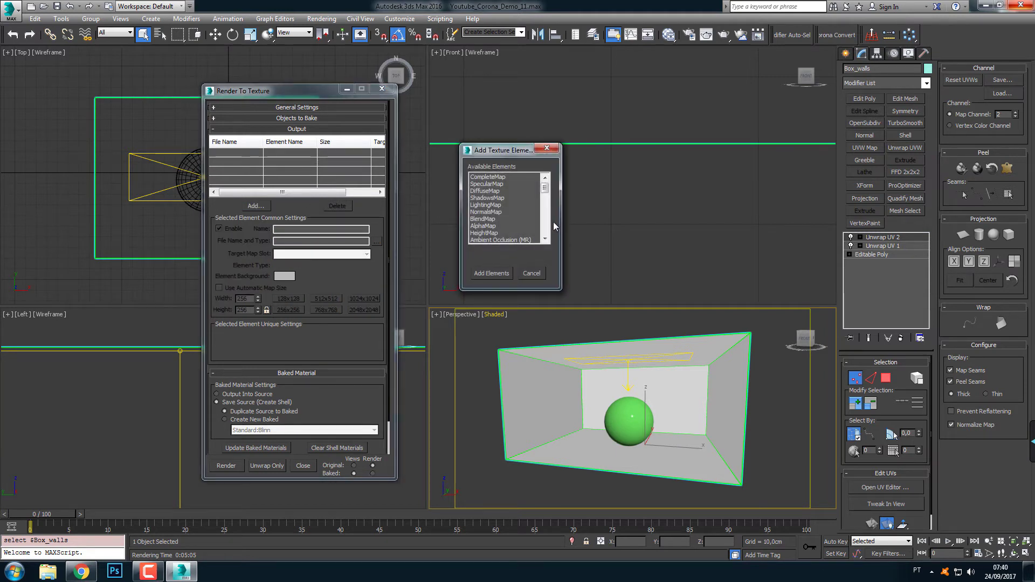
drag(545, 189, 545, 199)
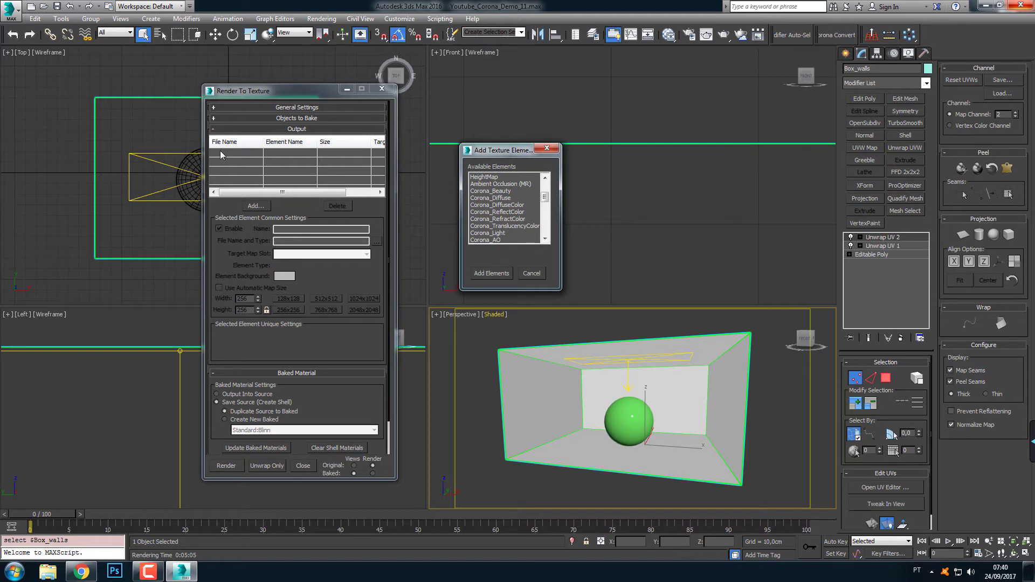
click(499, 192)
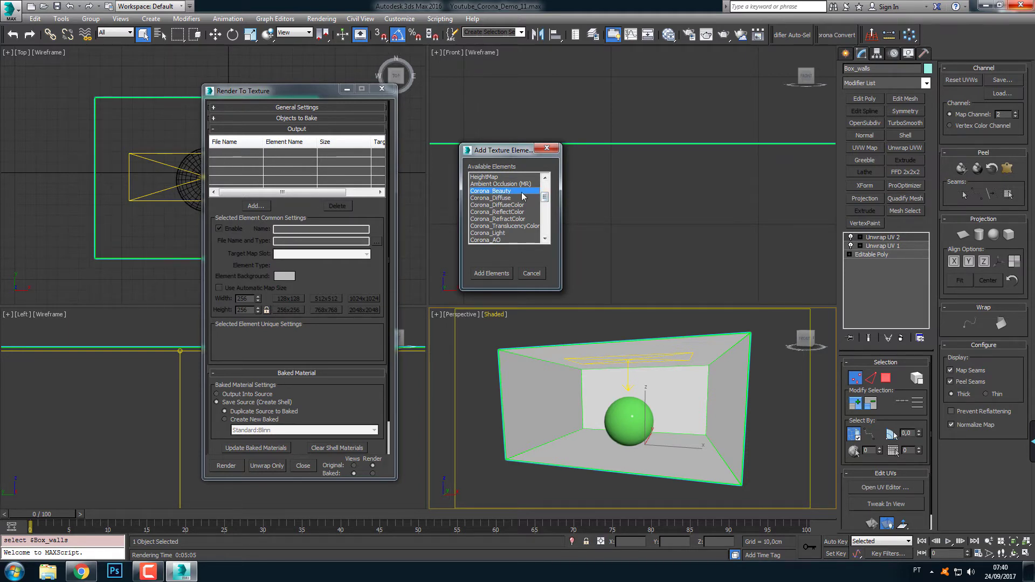
drag(545, 198, 545, 214)
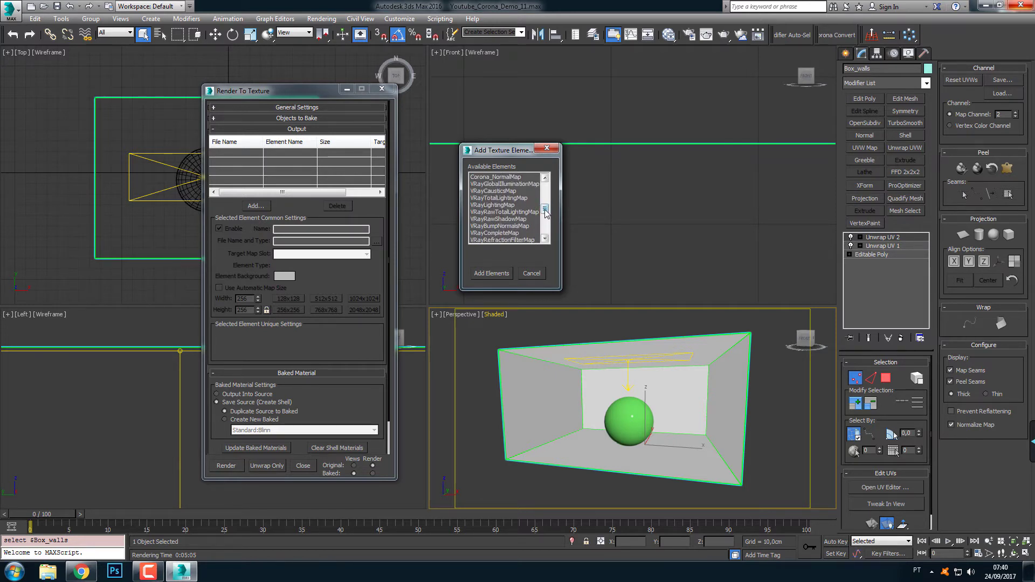
click(491, 227)
drag(545, 212, 544, 199)
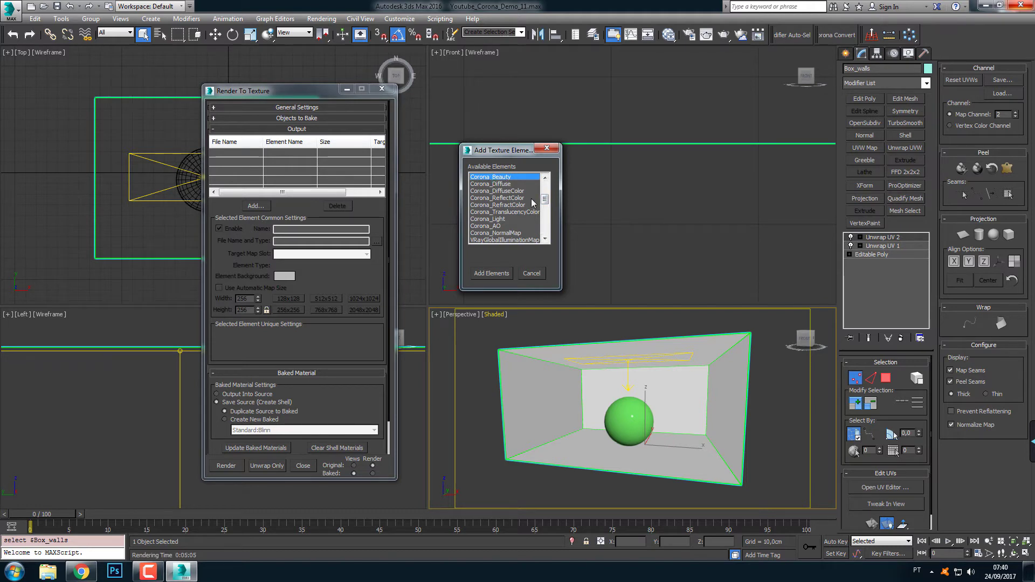
drag(544, 199, 547, 211)
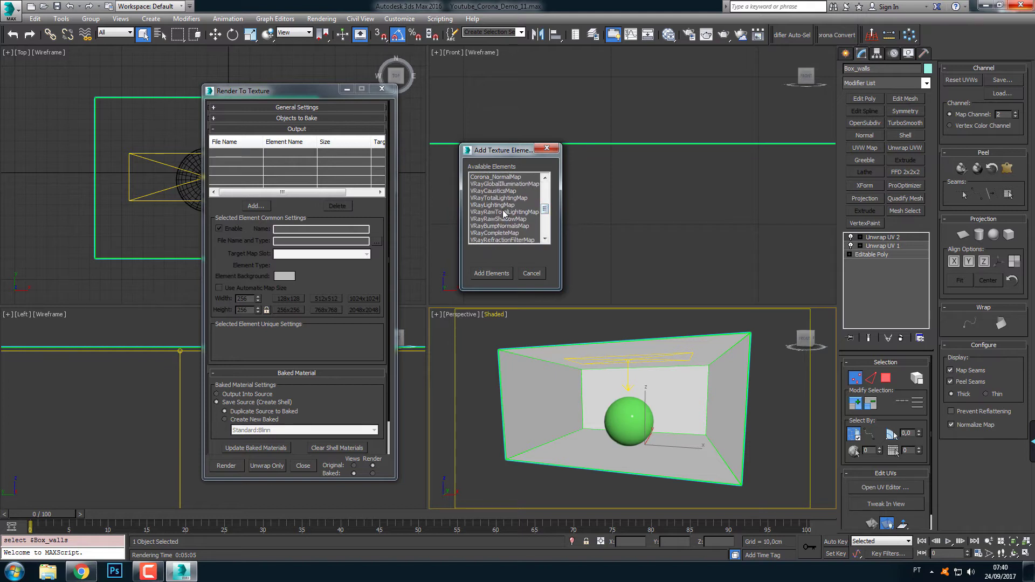
click(507, 234)
double_click(507, 233)
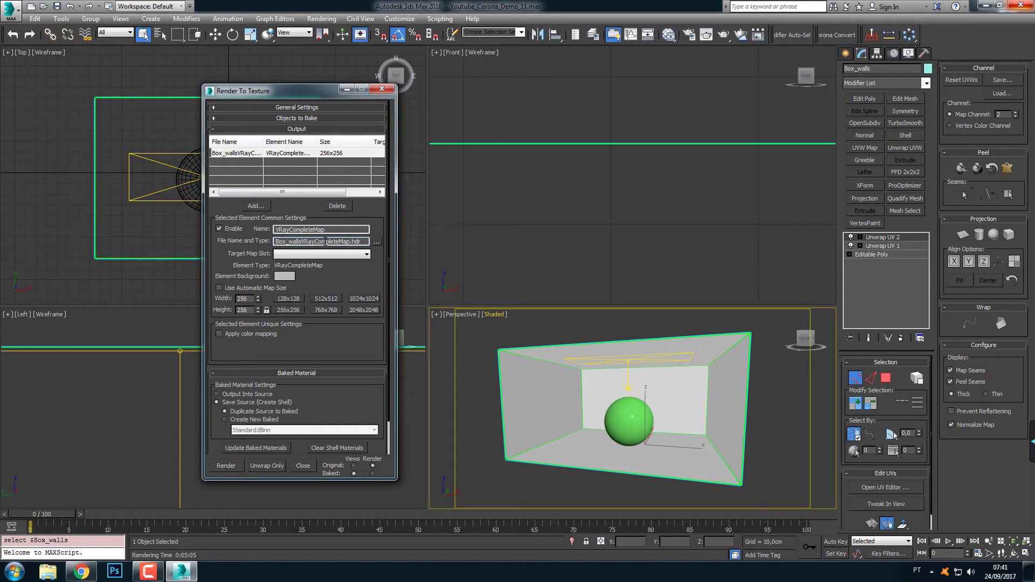
Name the output file Box_walls.hdr and set its map size to 1024x1024
drag(302, 241, 349, 241)
key(BackSpace)
click(377, 300)
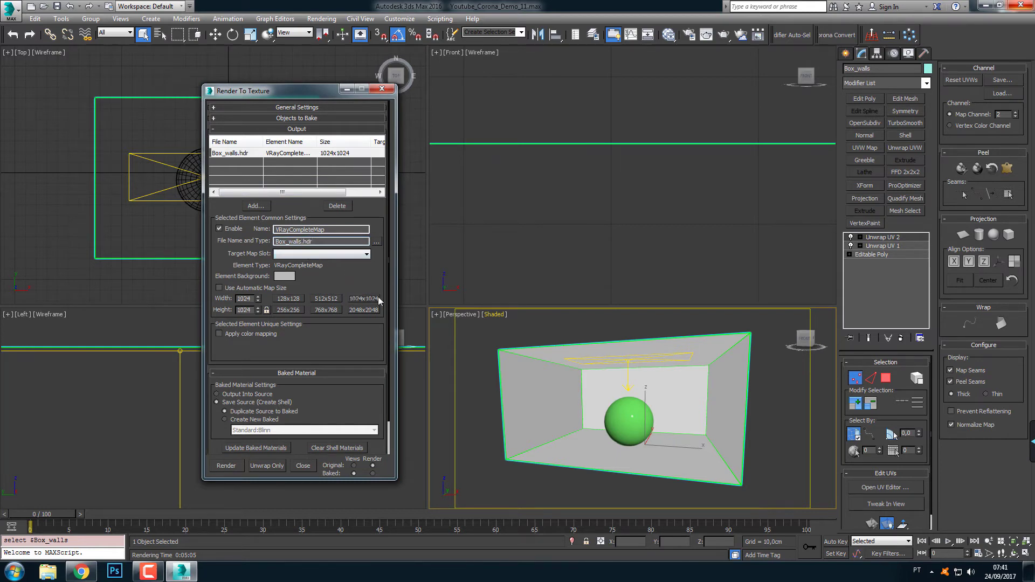
scroll(360, 291, down, 1)
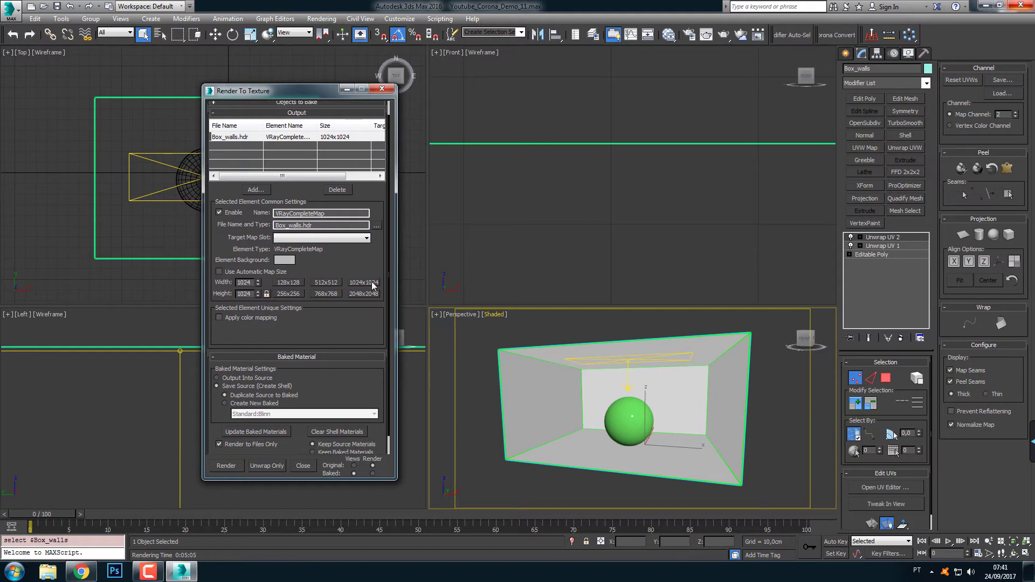
scroll(353, 275, down, 1)
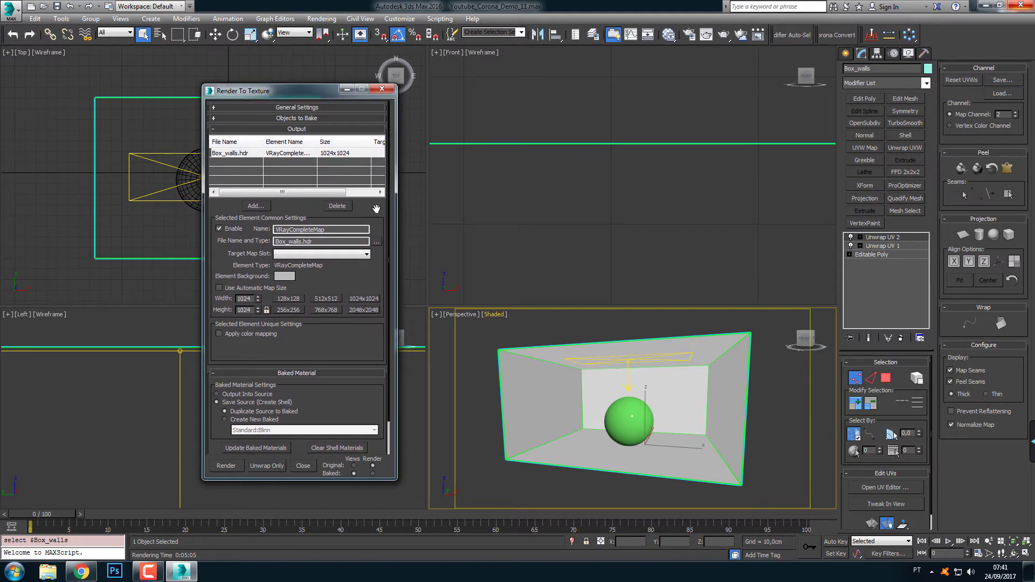
Review the box walls' baking settings, render the VRayCompleteMap texture and close the rendered preview and messages windows
click(339, 120)
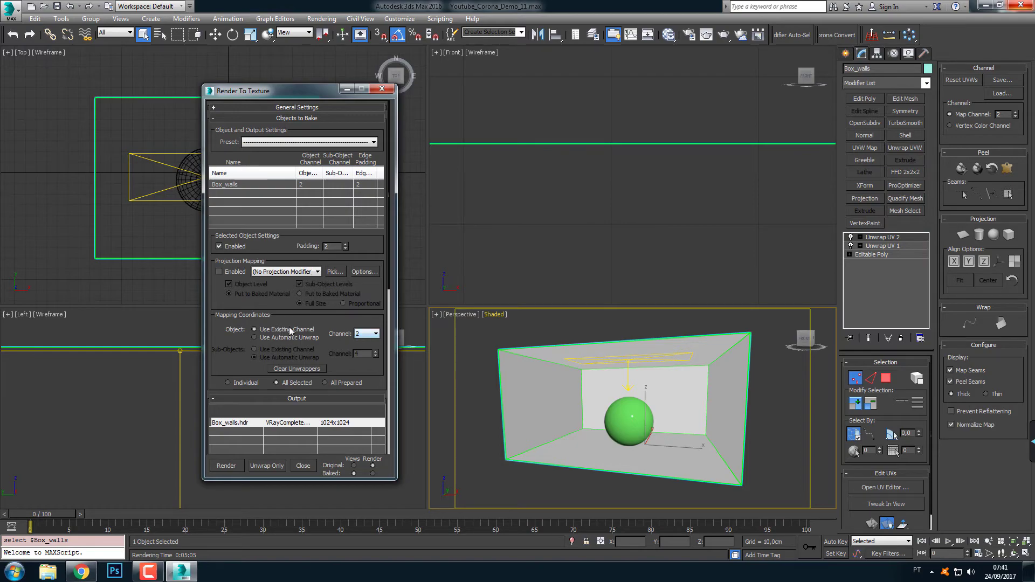
scroll(373, 241, down, 2)
scroll(373, 241, down, 10)
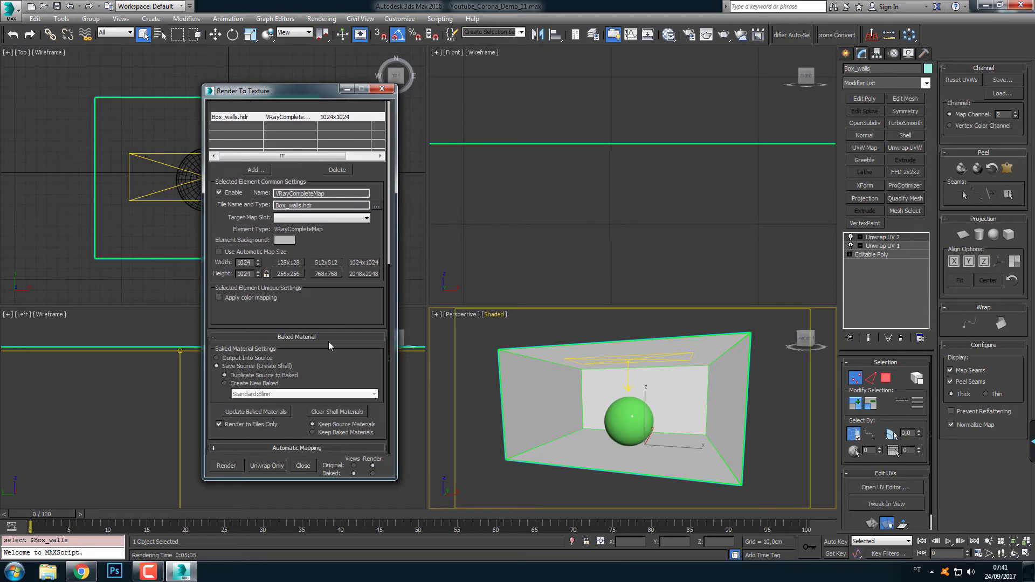
click(226, 465)
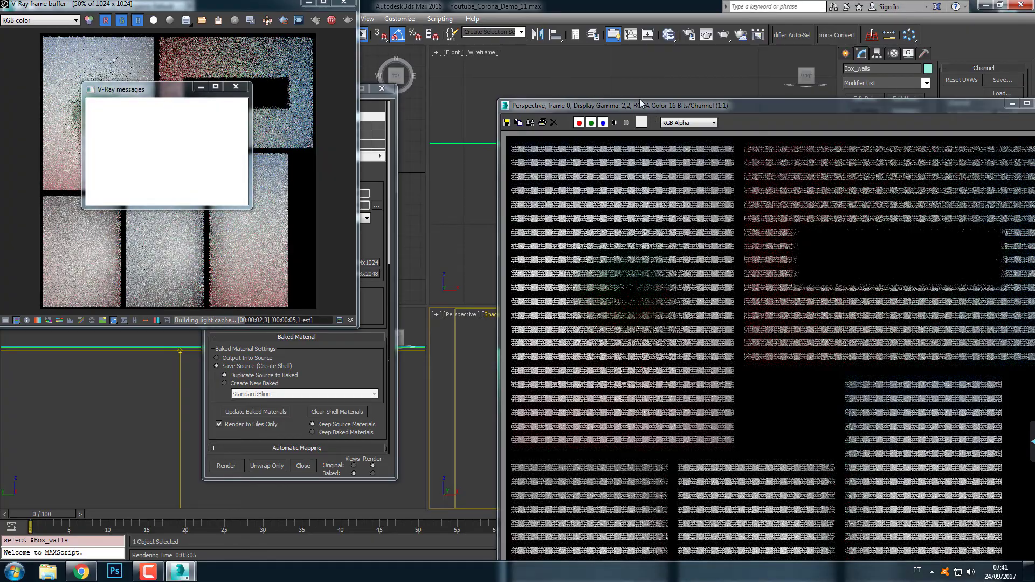
drag(655, 104, 550, 35)
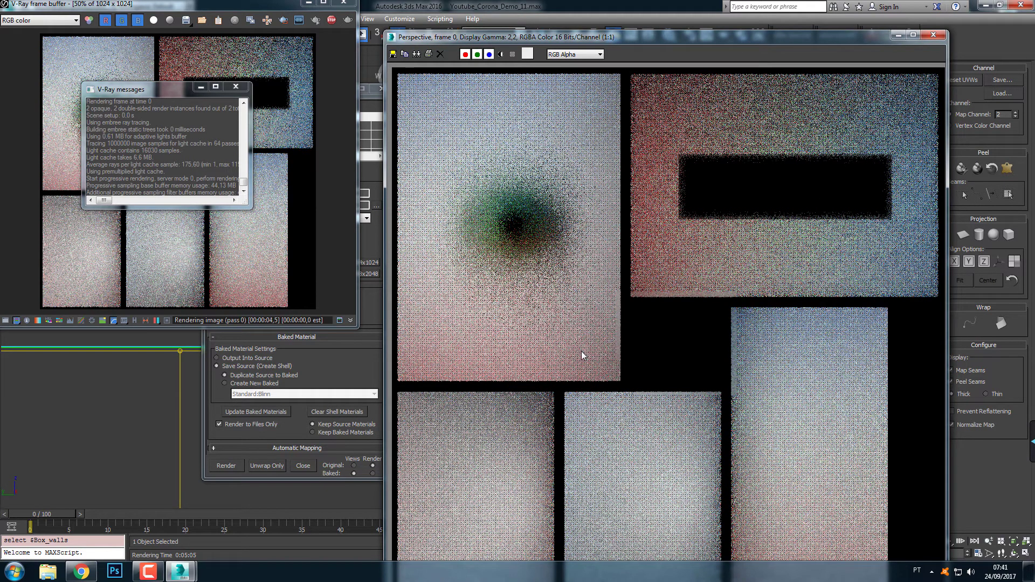
click(932, 35)
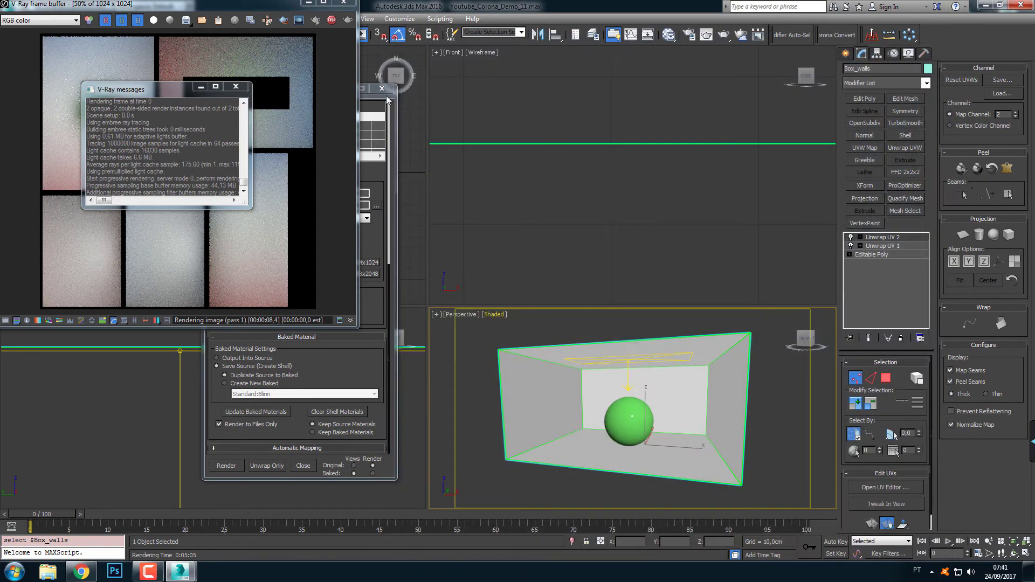
click(242, 88)
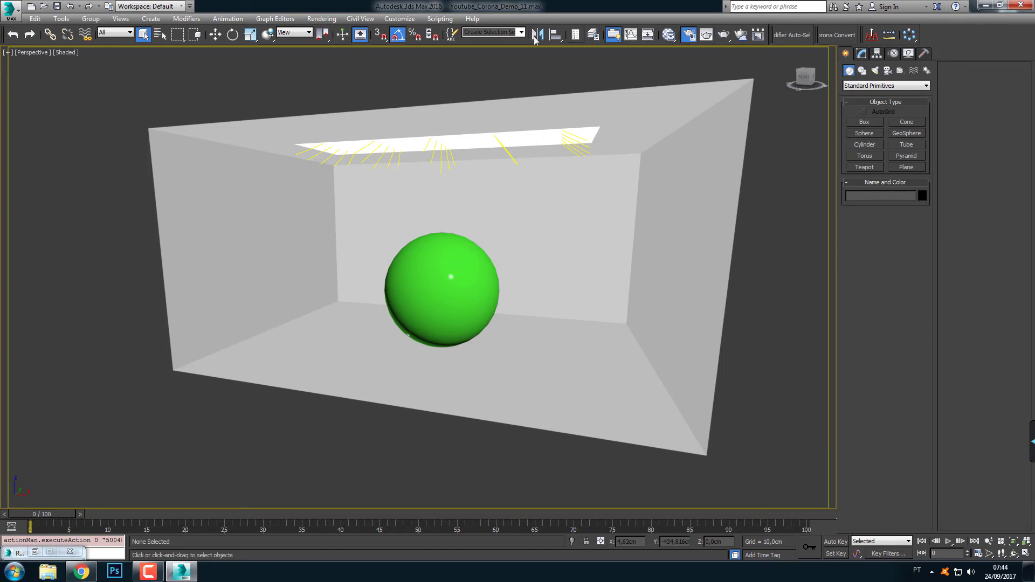
Open Render To Texture, expand the objects-to-bake settings and select the box walls
click(321, 18)
click(353, 184)
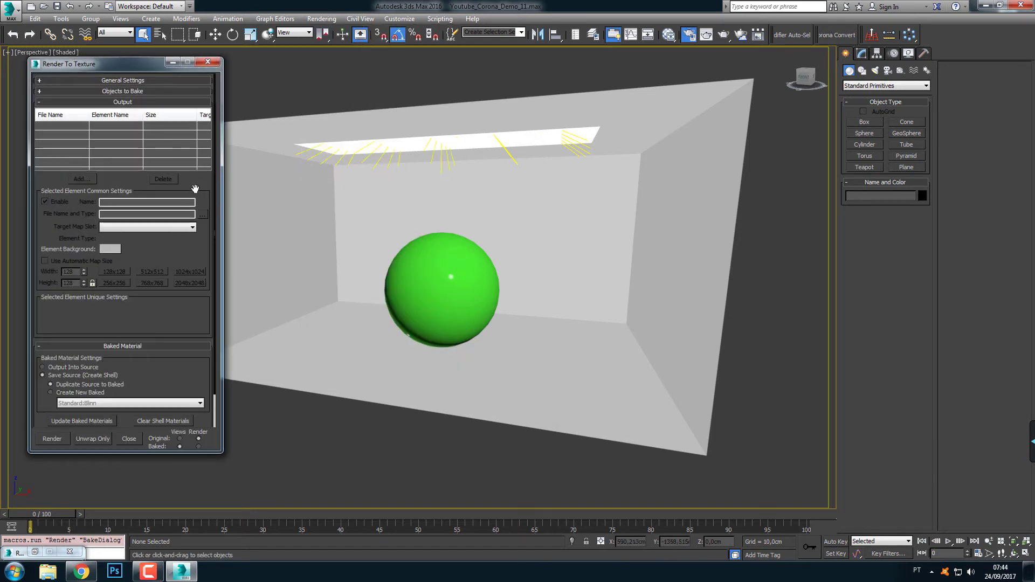
click(141, 93)
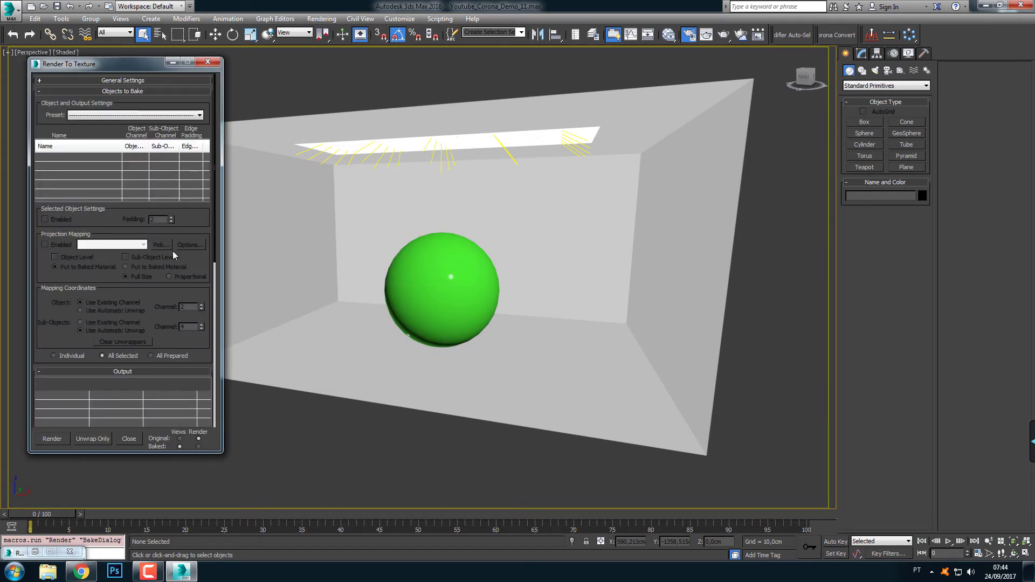
click(291, 189)
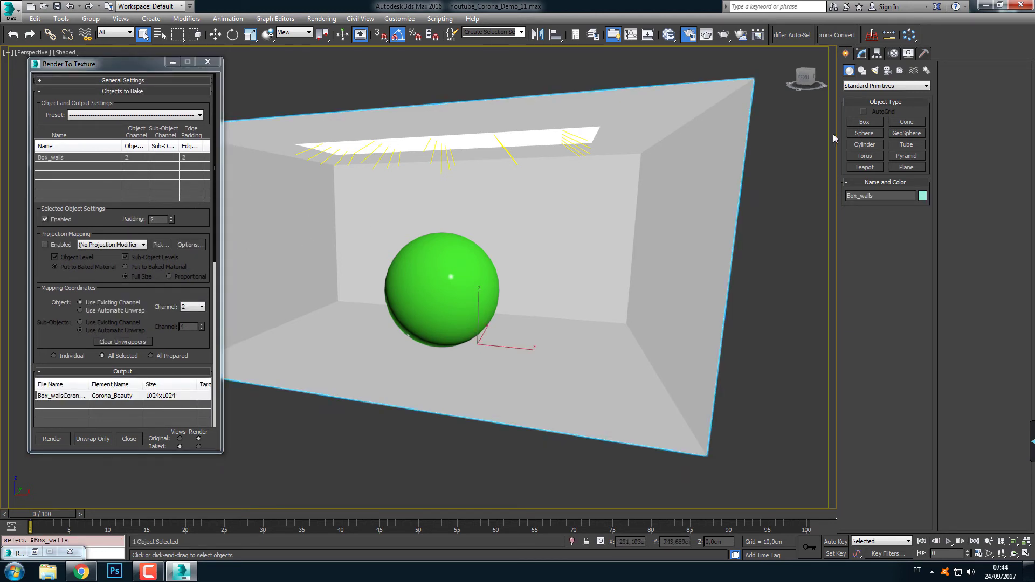
Open the box walls' channel 2 UV layout and examine the gaps between its islands alongside the bake padding setting
click(861, 53)
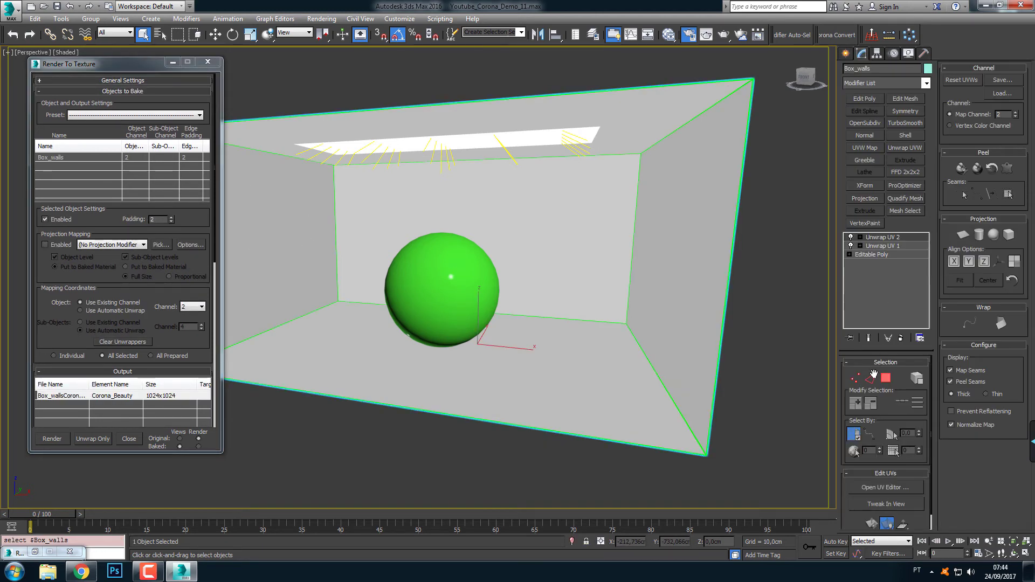
click(877, 488)
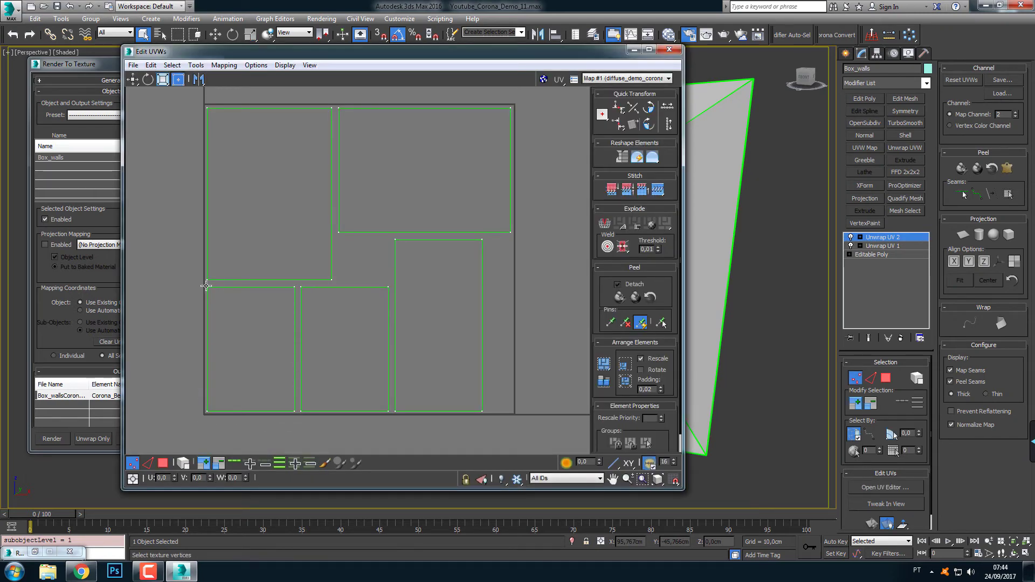
scroll(225, 293, up, 5)
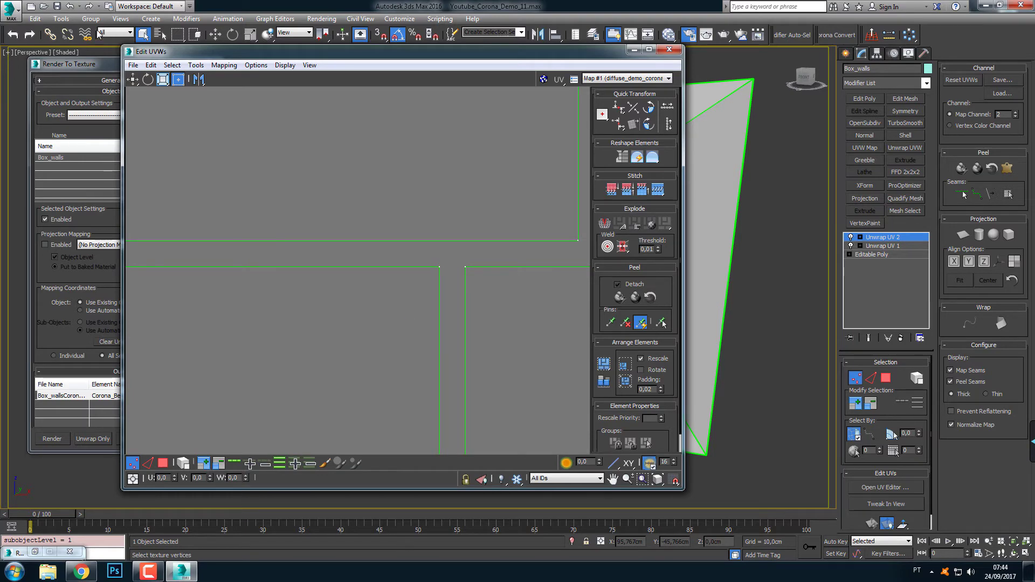
drag(377, 51, 556, 51)
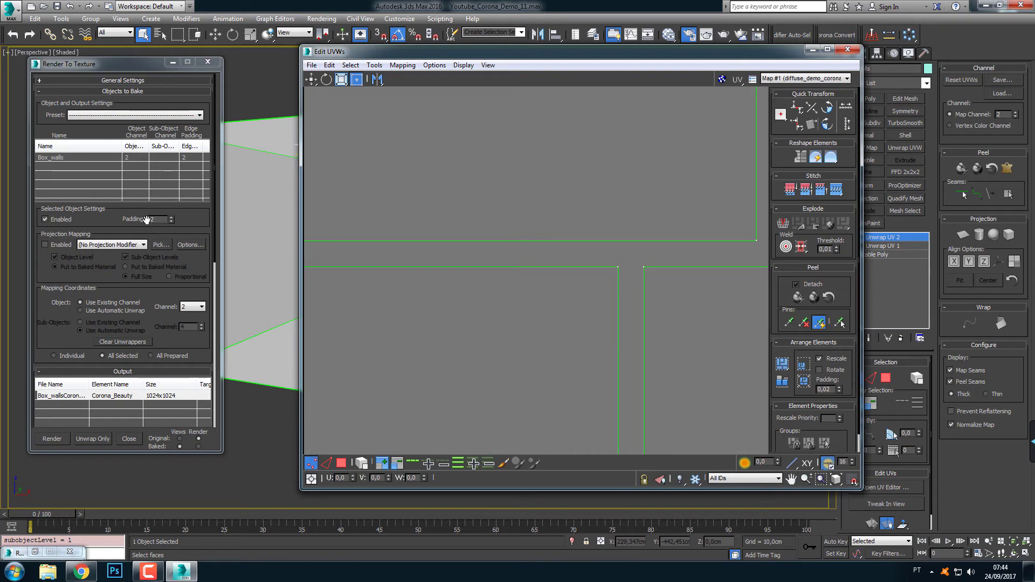
click(152, 220)
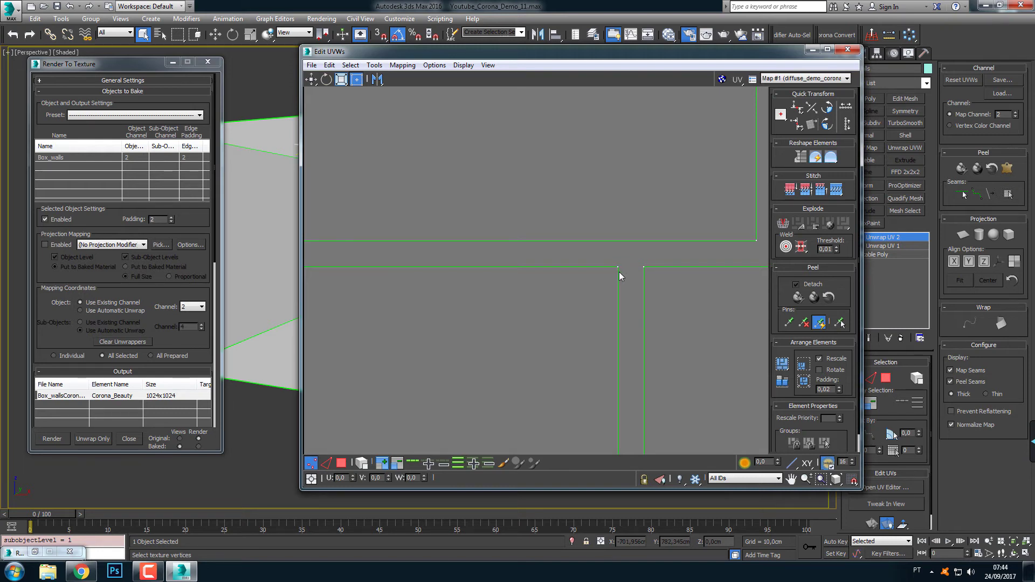
scroll(539, 245, down, 6)
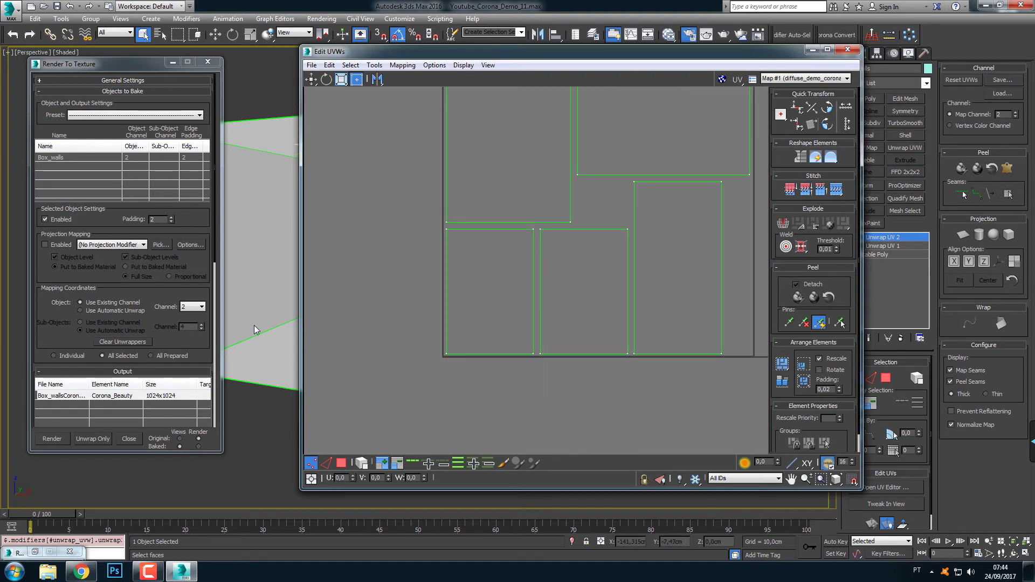
Test-bake the walls' Corona_Beauty map over the existing file, inspect the island borders in the frame buffer and close it
drag(204, 294, 201, 1)
click(53, 438)
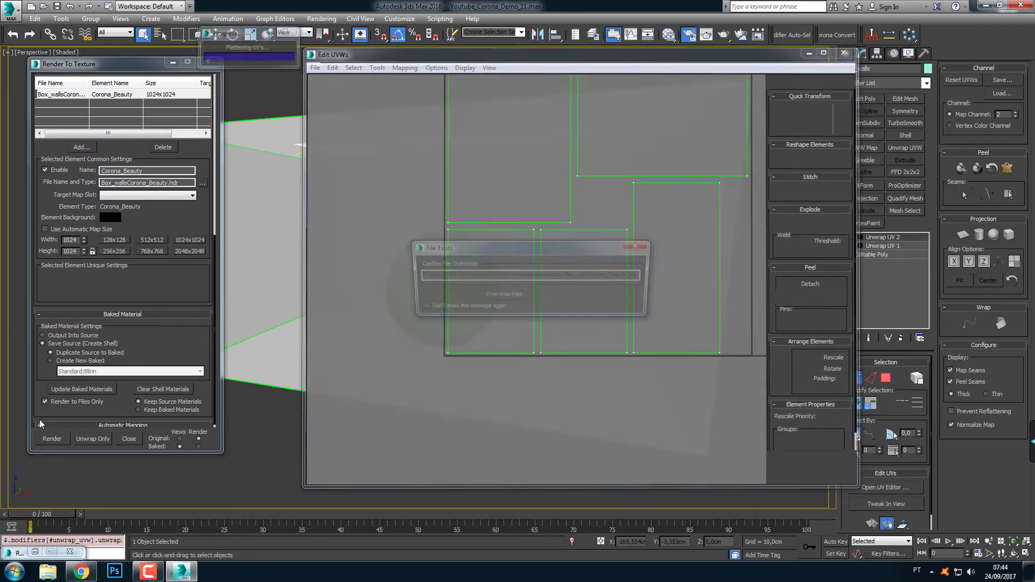
click(498, 296)
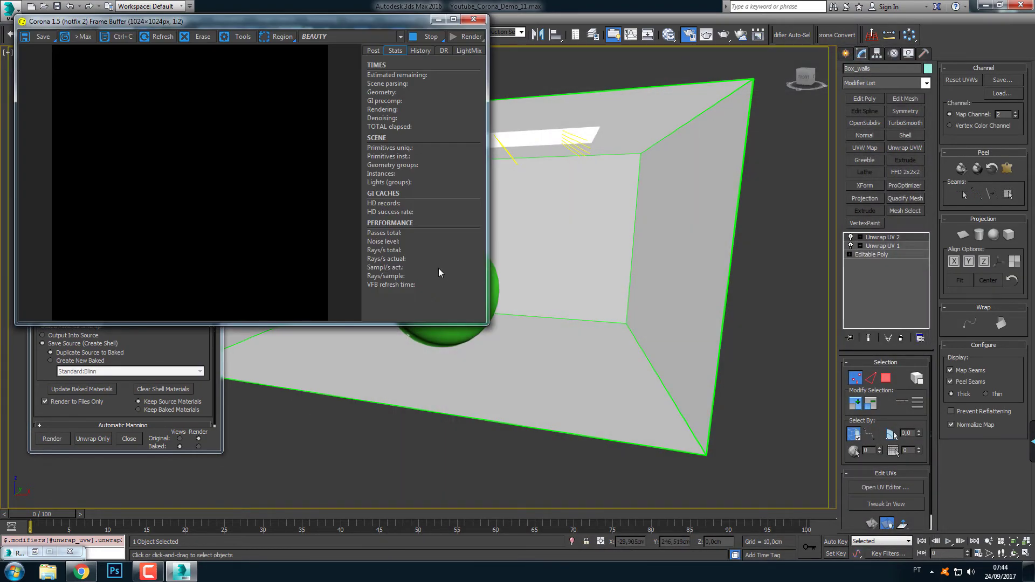
click(455, 20)
scroll(390, 345, up, 2)
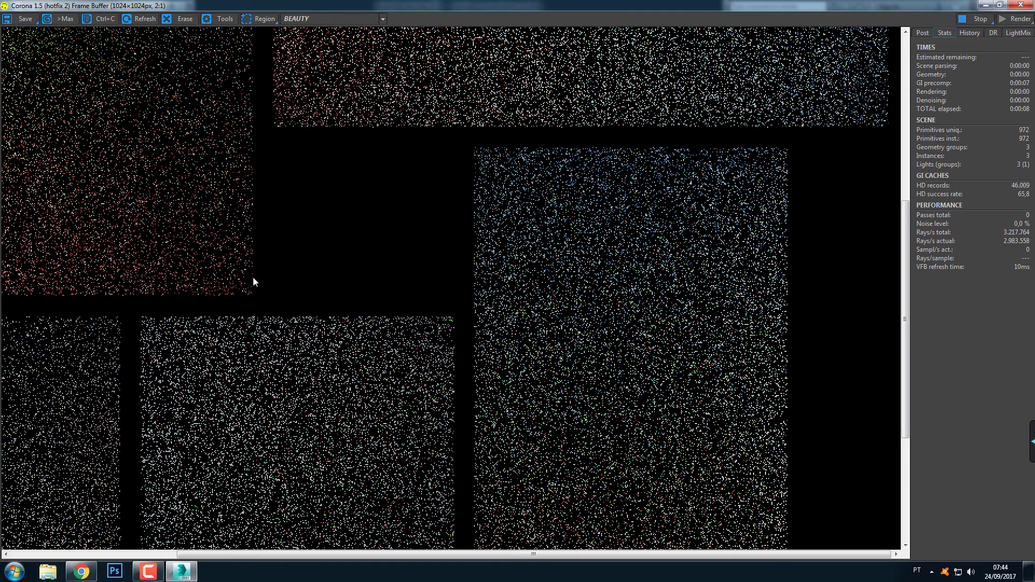
click(1019, 5)
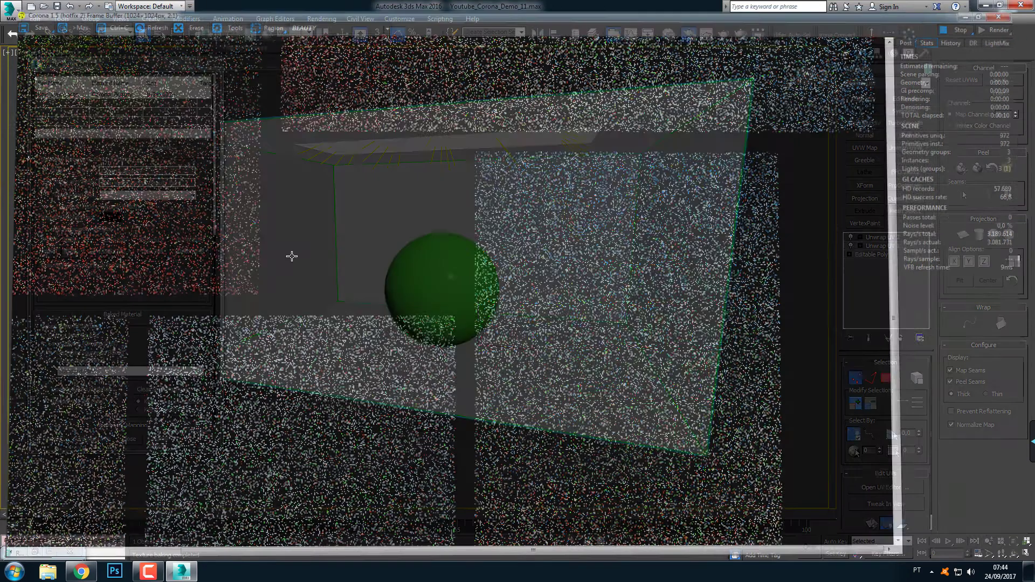
Increase the box walls' bake padding, render the Corona_Beauty map again and inspect how far the island edges extend
scroll(198, 164, up, 8)
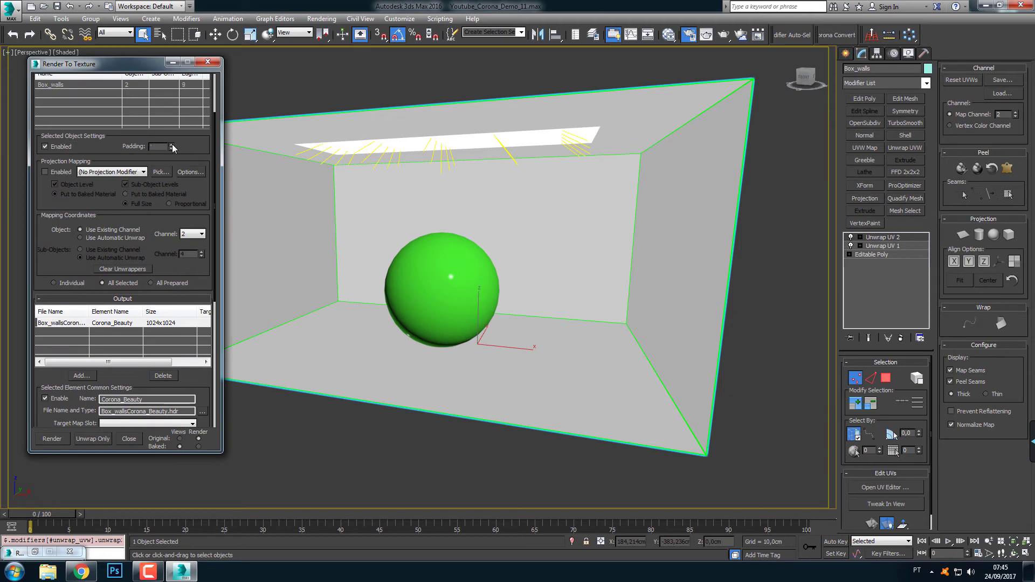
drag(195, 149, 190, 13)
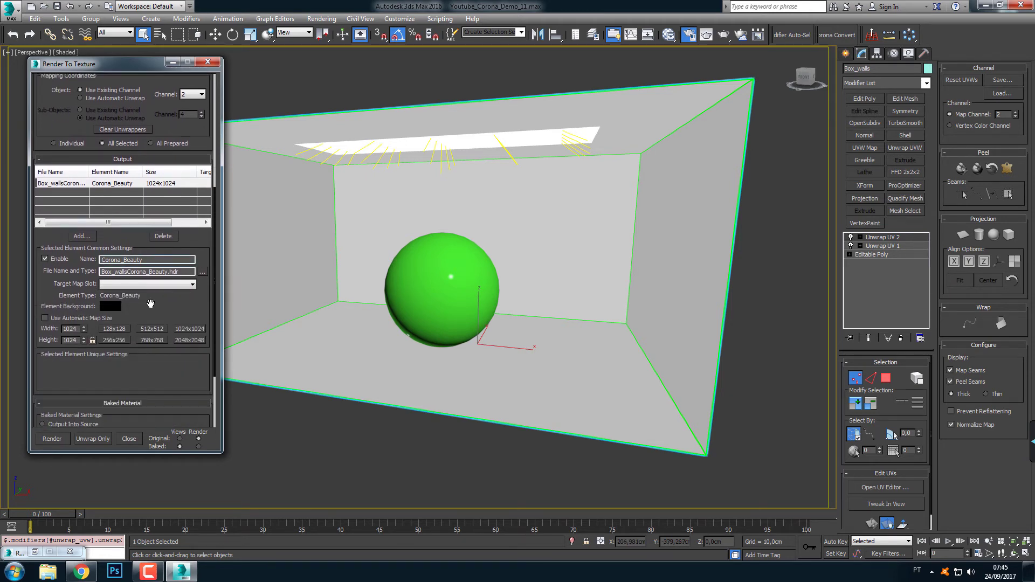
drag(174, 376, 175, 216)
click(52, 438)
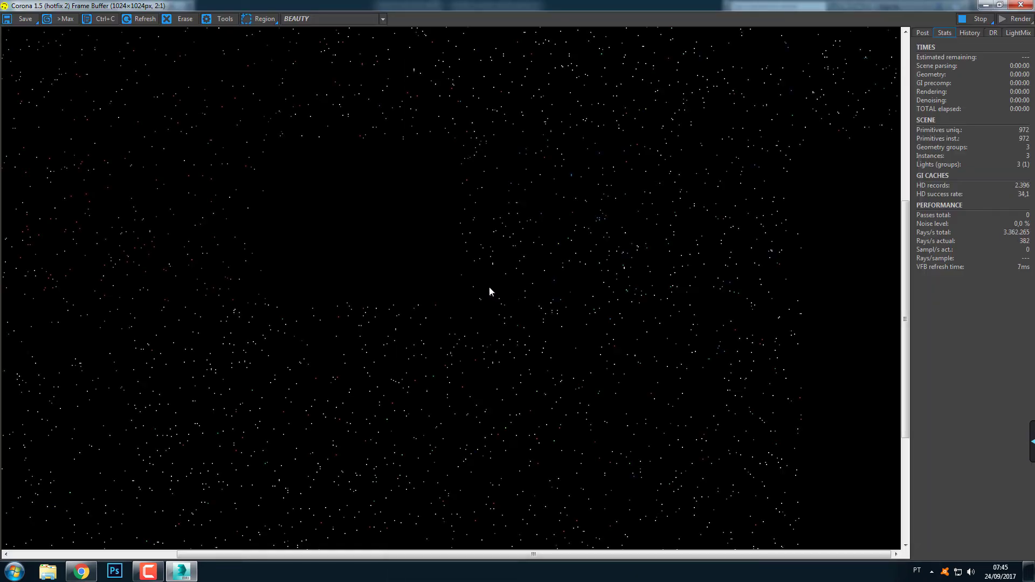
middle_drag(380, 312, 466, 276)
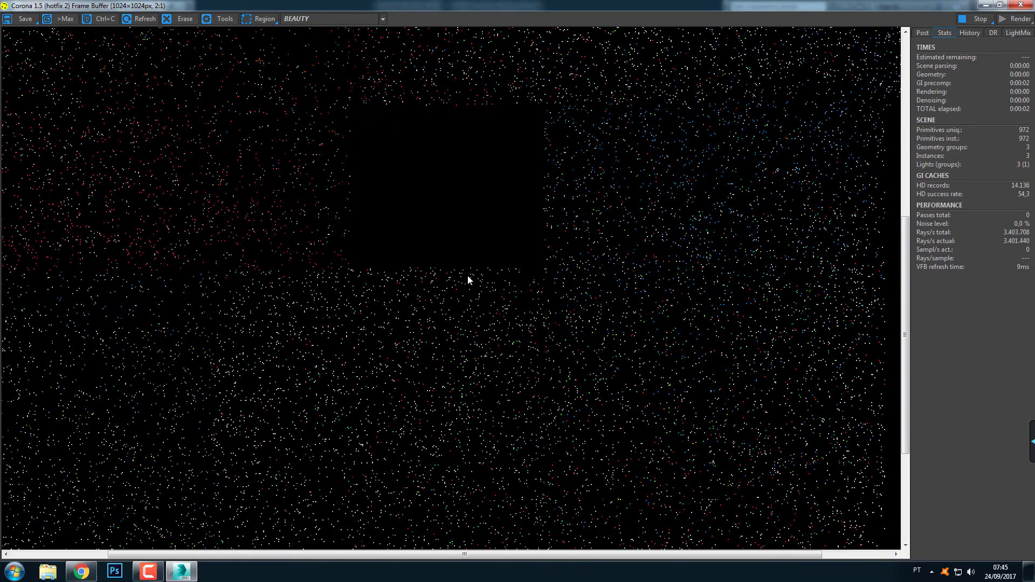
scroll(454, 284, down, 1)
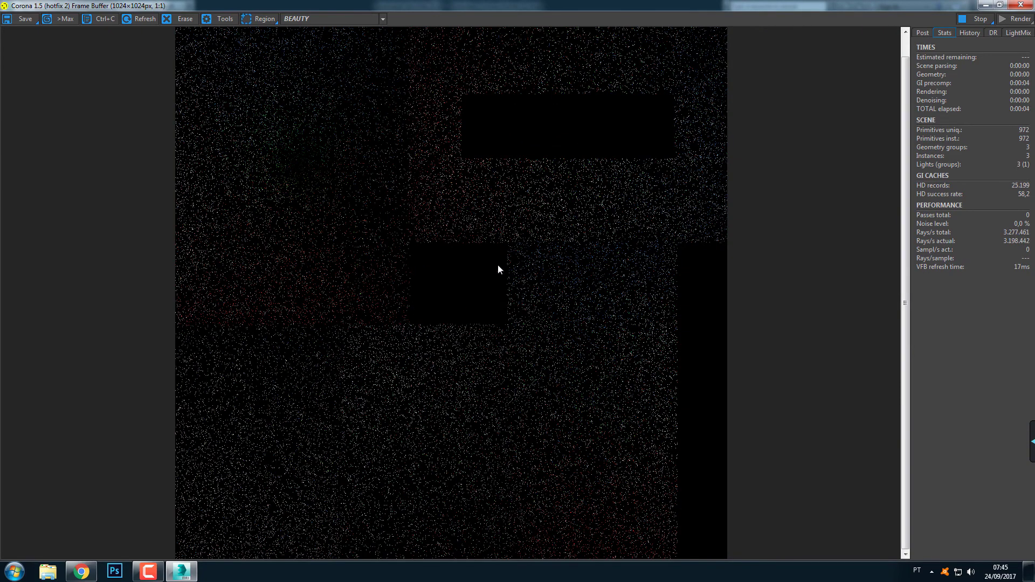
scroll(498, 268, up, 1)
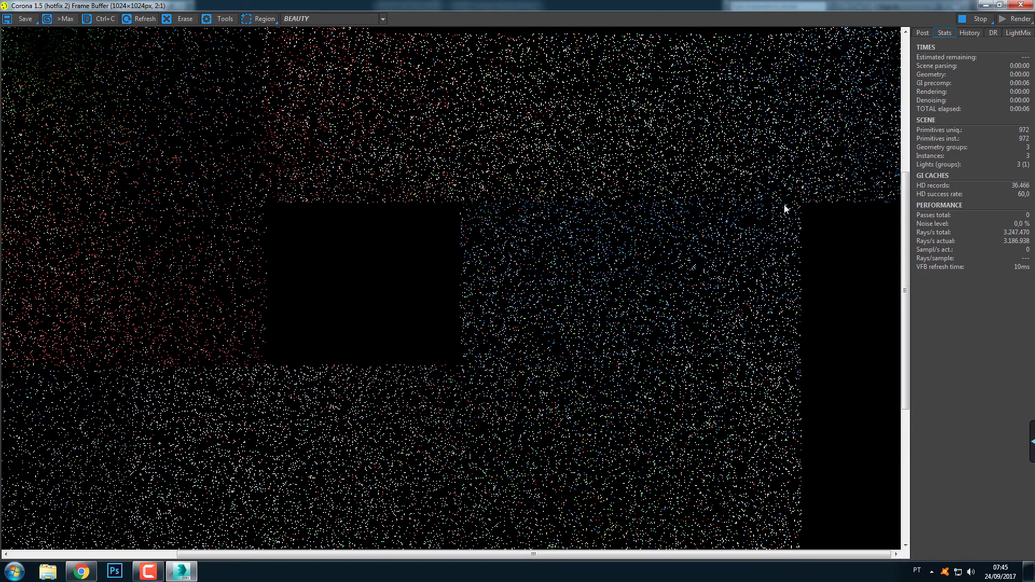
Zoom in and out on the baked wall islands to examine how their padded borders meet, and close the frame buffer
middle_drag(287, 381, 604, 168)
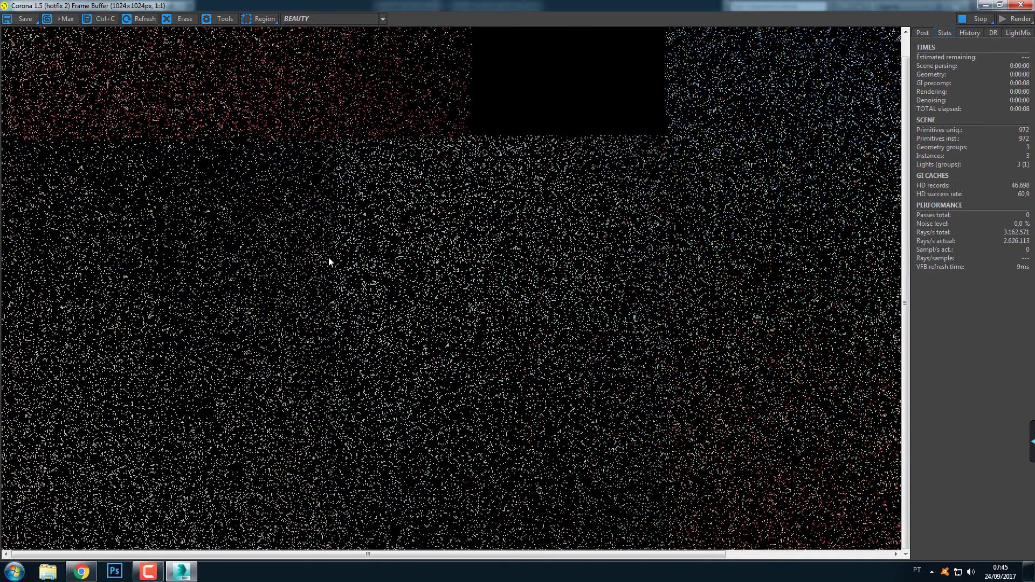
scroll(329, 260, down, 1)
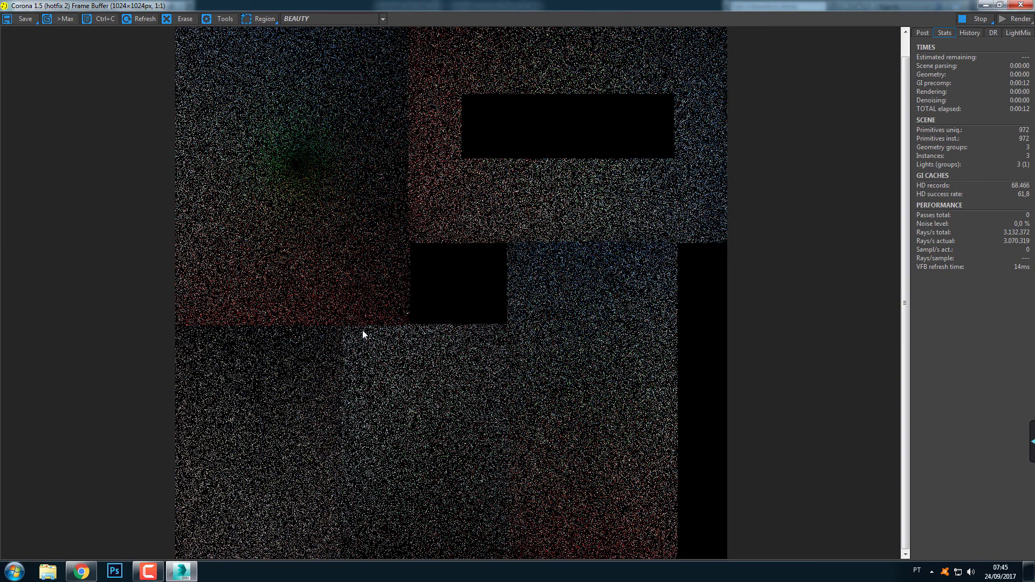
scroll(362, 330, up, 1)
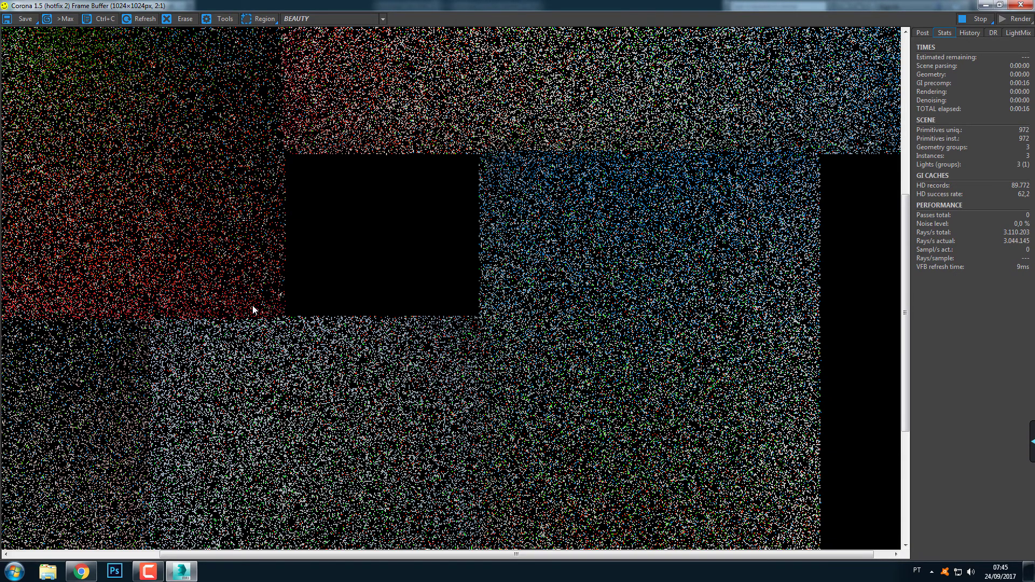
scroll(309, 351, down, 2)
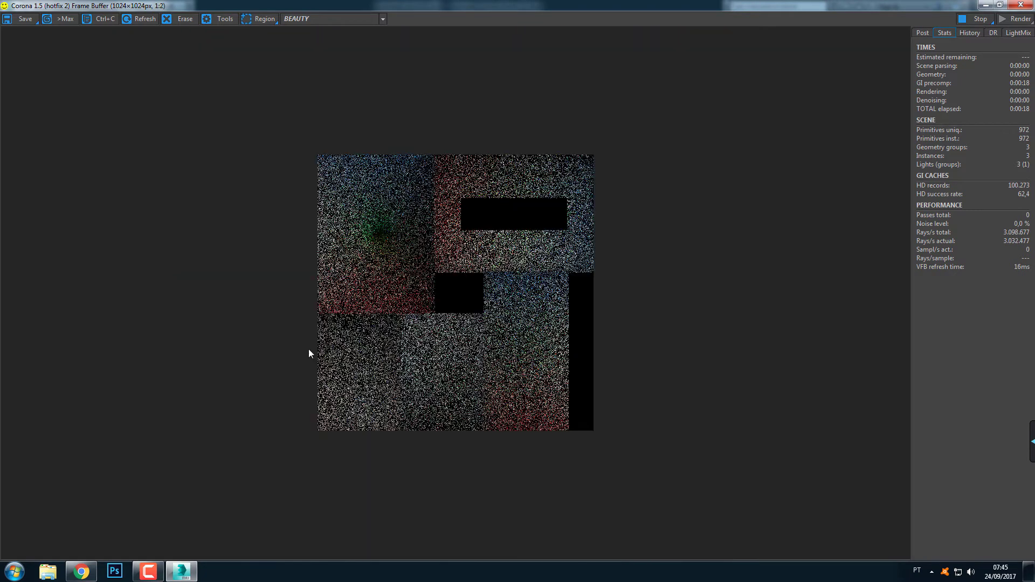
scroll(383, 328, up, 1)
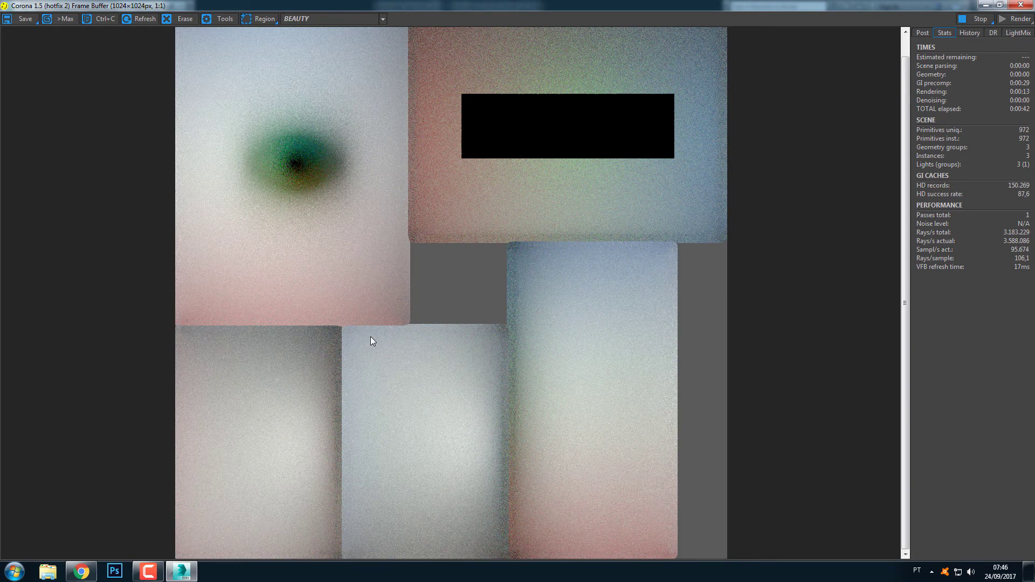
scroll(370, 337, up, 1)
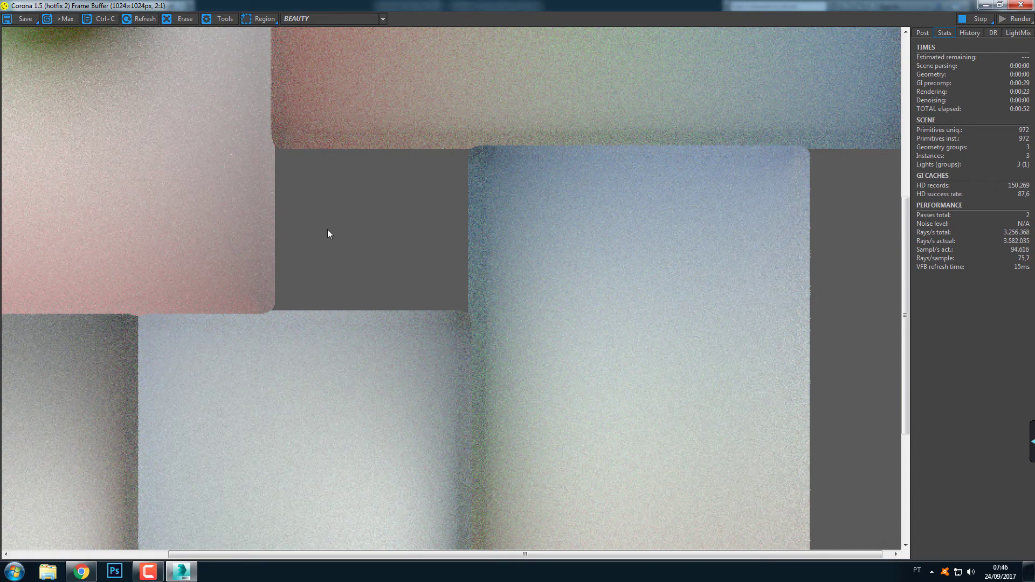
scroll(372, 227, down, 1)
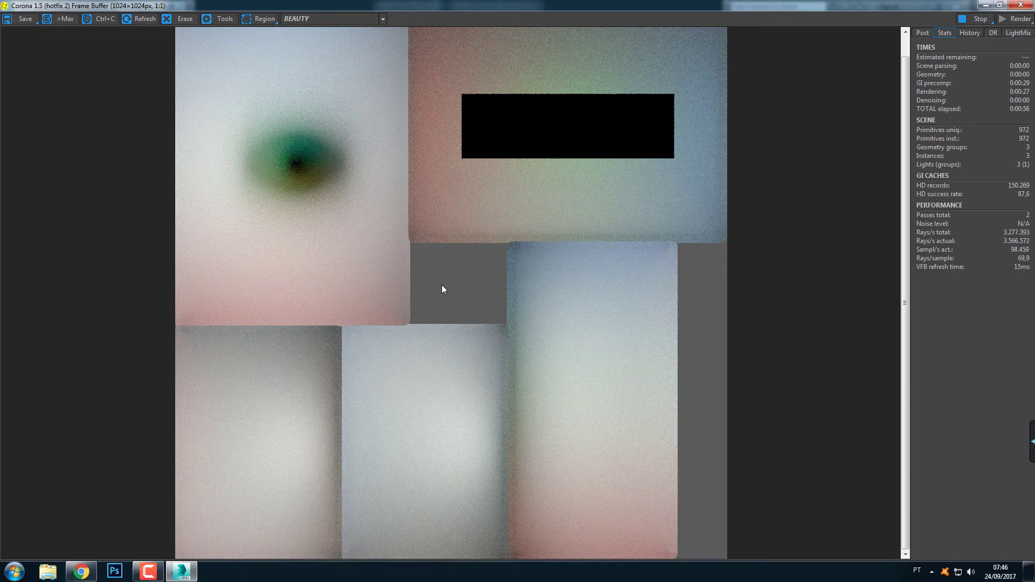
click(1020, 5)
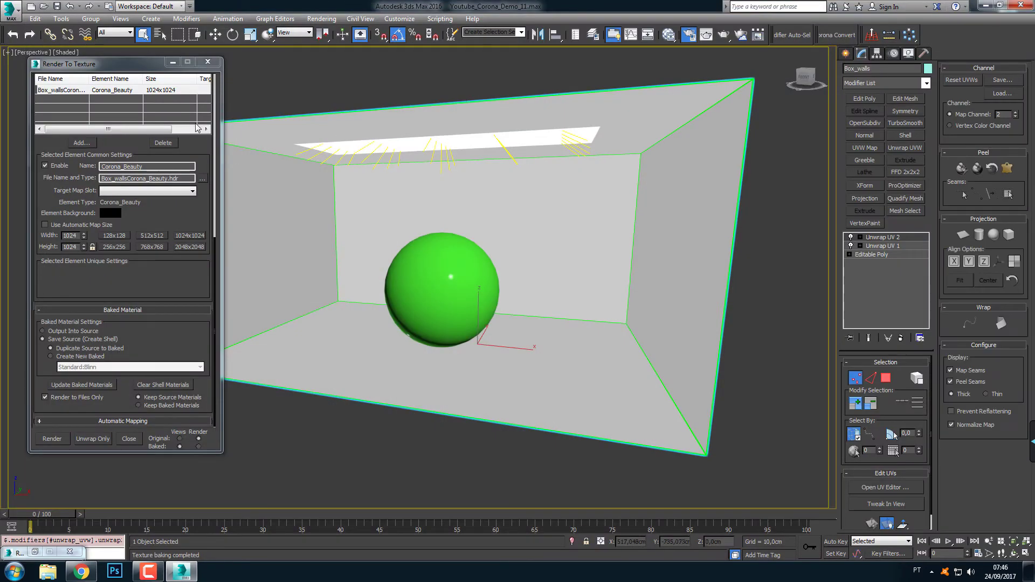
Set the box walls' bake padding to 10, test-render the Corona_Beauty map again and close the frame buffer after checking the island borders
scroll(196, 141, up, 5)
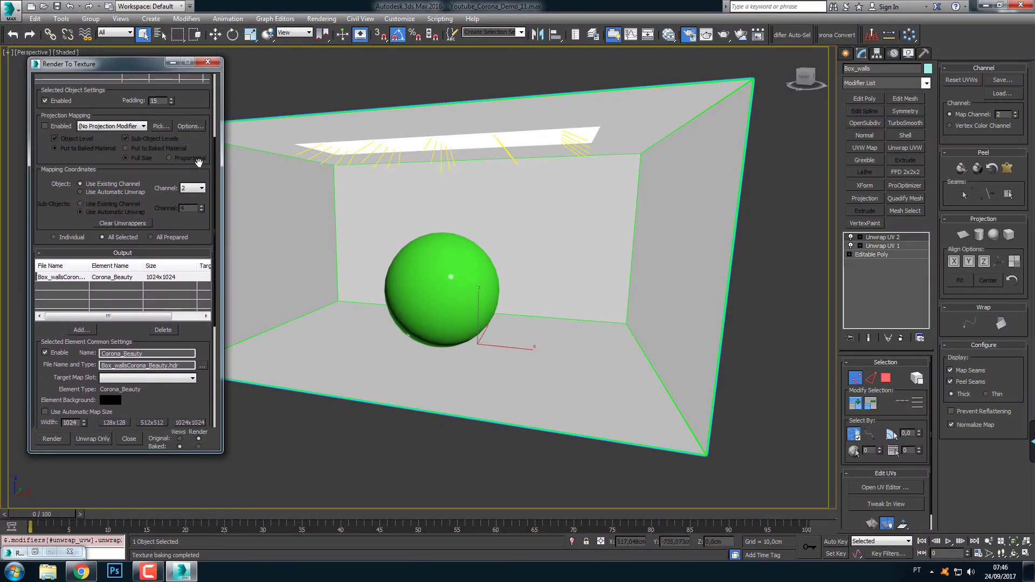
scroll(170, 137, up, 2)
drag(171, 135, 169, 134)
scroll(124, 258, down, 10)
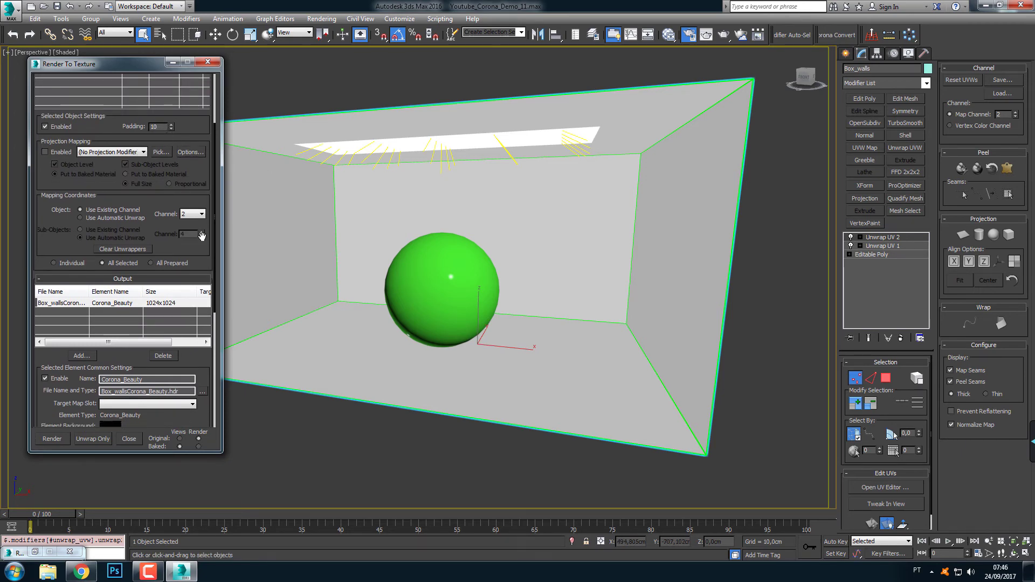
click(53, 439)
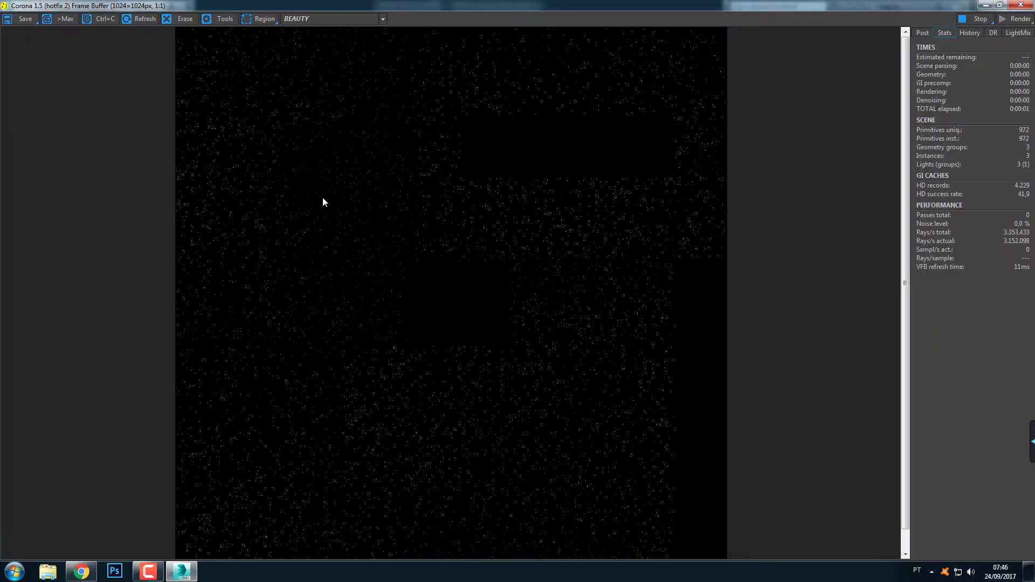
scroll(361, 348, up, 1)
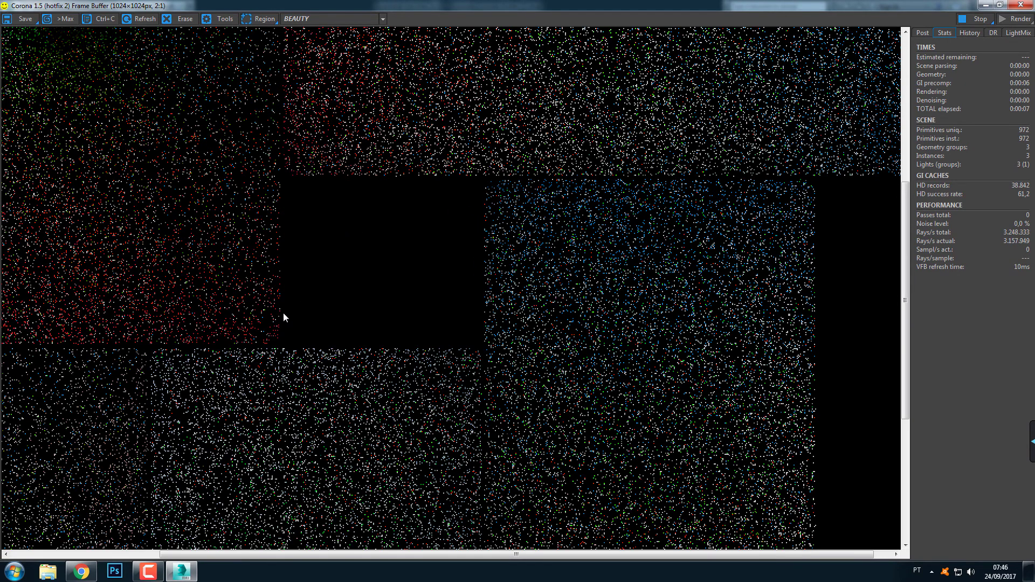
scroll(298, 319, down, 1)
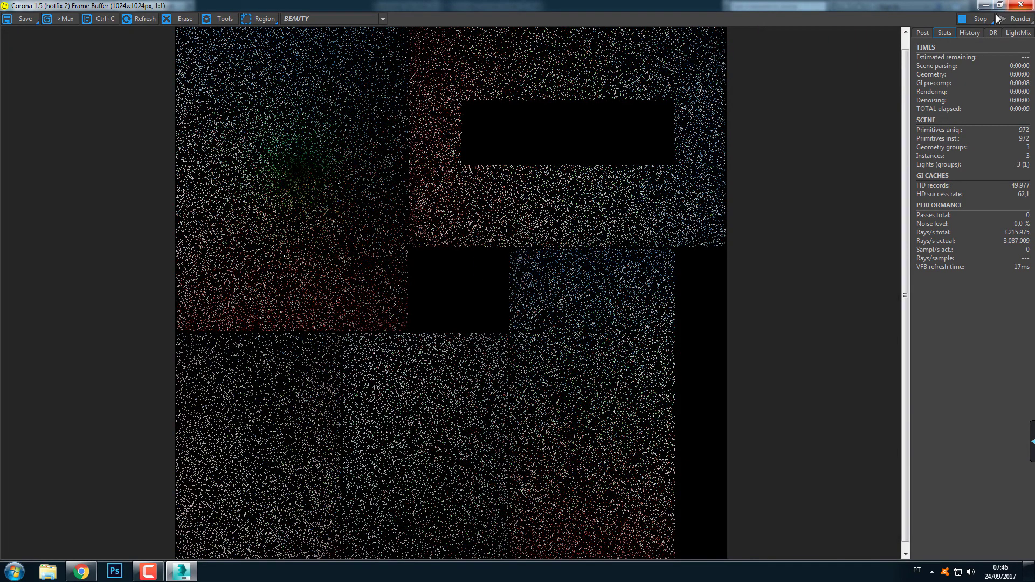
click(1021, 4)
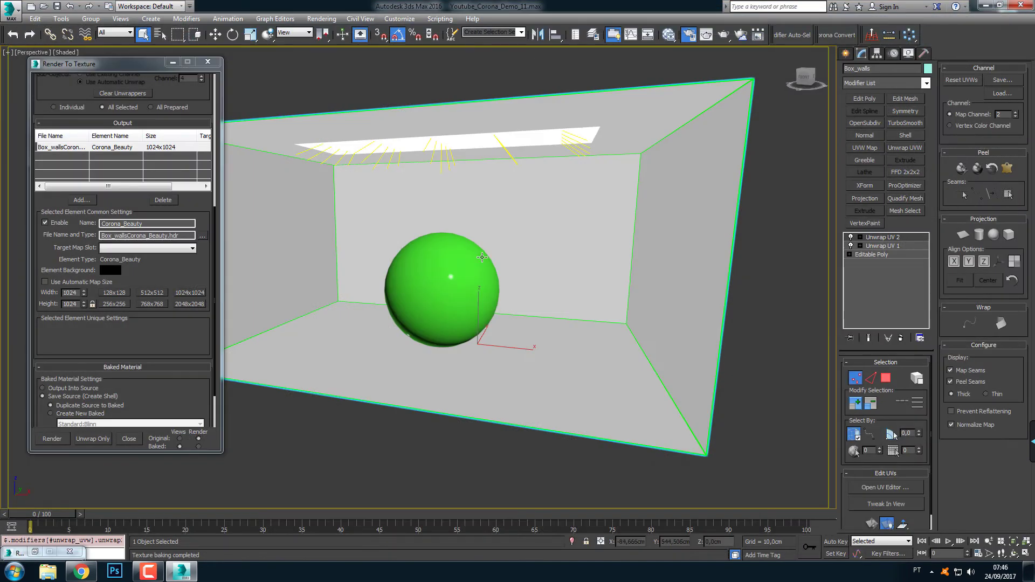
Open the box walls' UV layout and try recursive packing of all its vertices with 0.02 padding
click(715, 222)
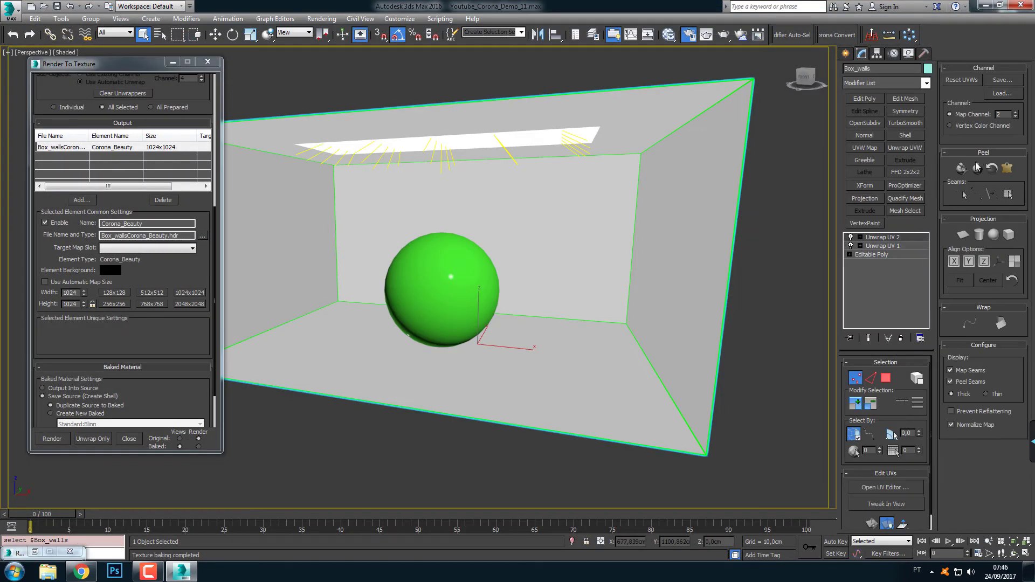
click(885, 487)
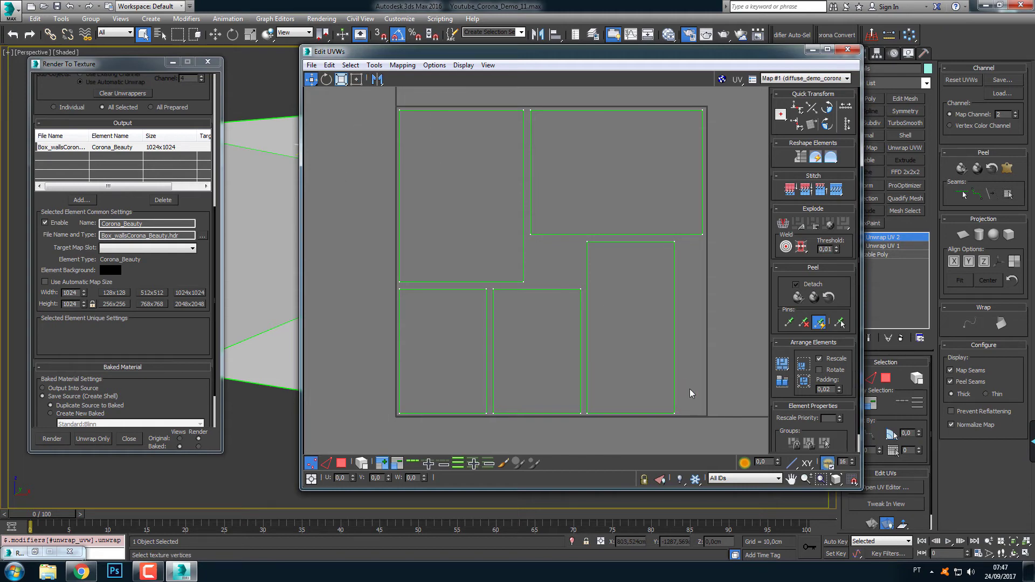
key(ctrl+a)
click(374, 65)
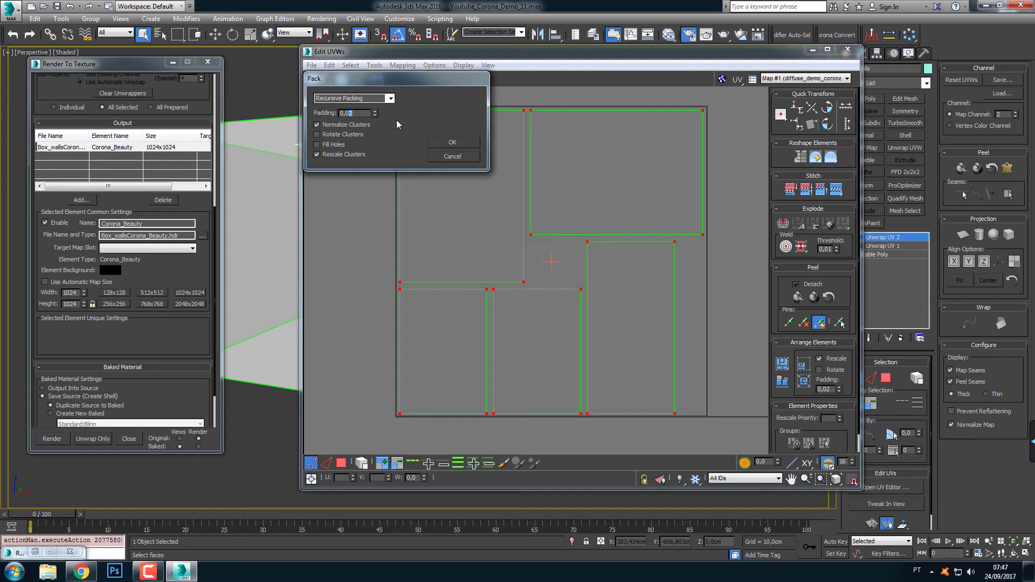
click(468, 142)
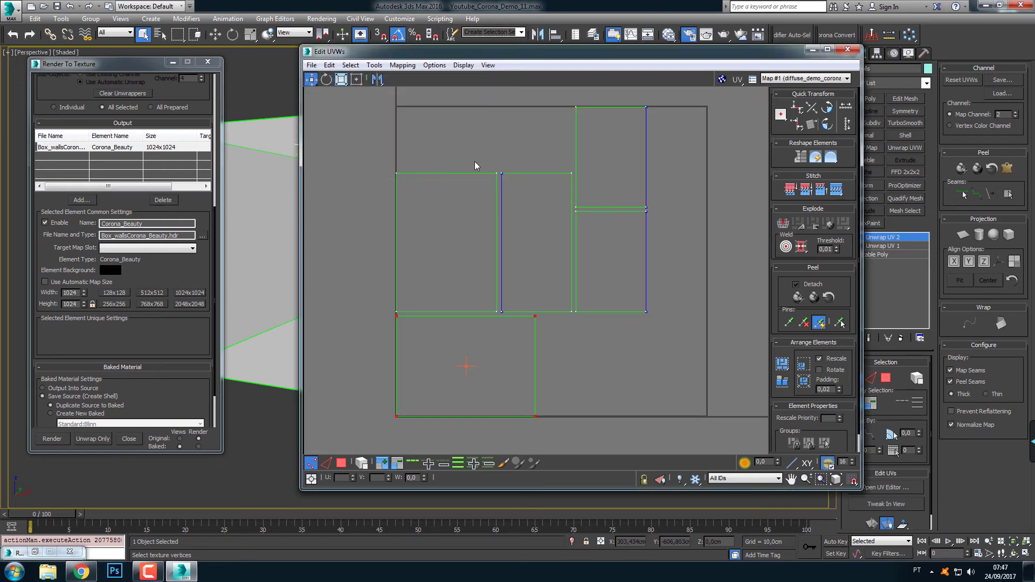
click(317, 232)
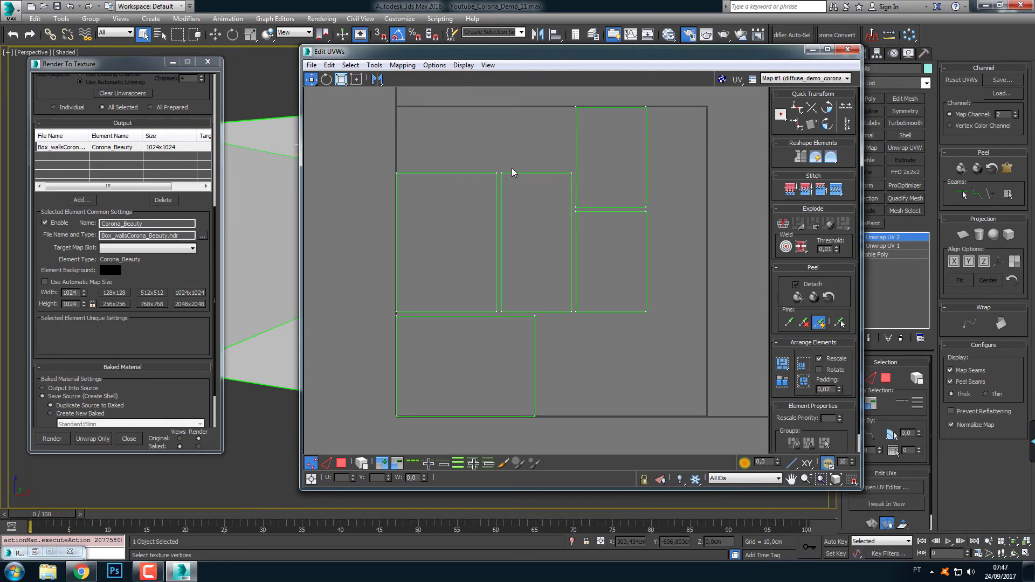
Switch to polygon selection, recursively pack all the wall UV islands with 0.00 padding and examine the gaps between them
click(374, 65)
click(355, 446)
click(341, 463)
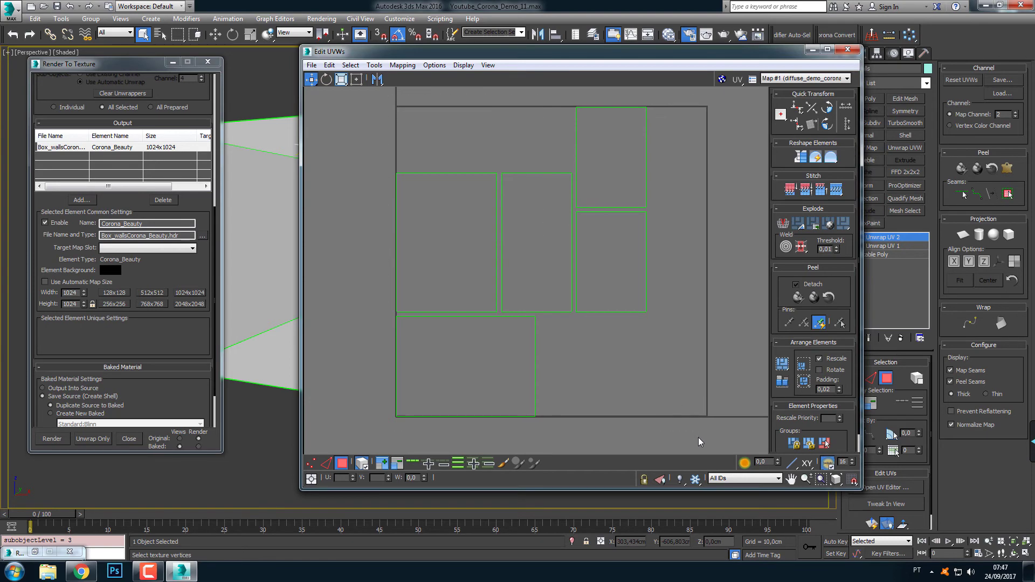
key(ctrl+a)
click(374, 64)
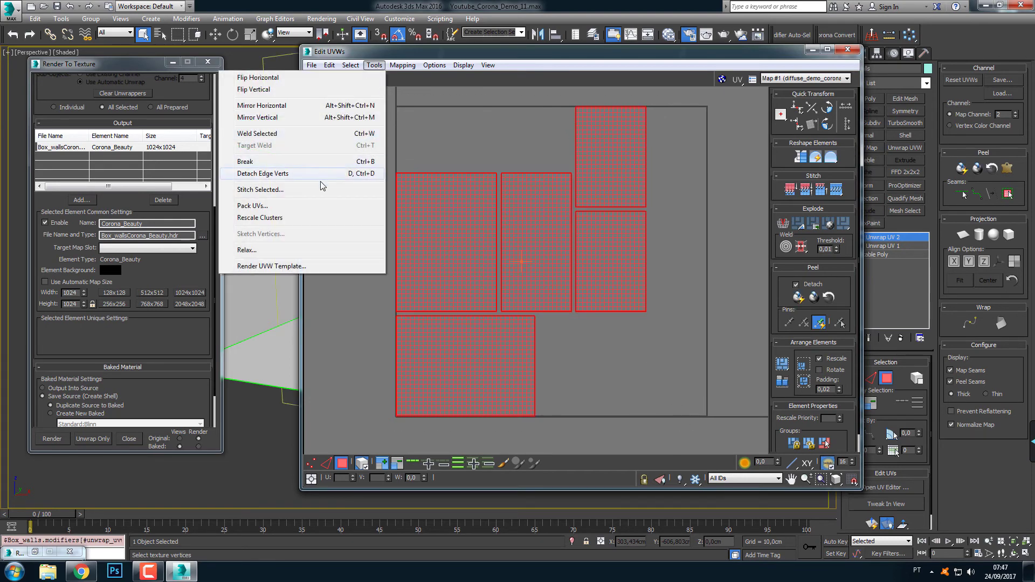
click(322, 205)
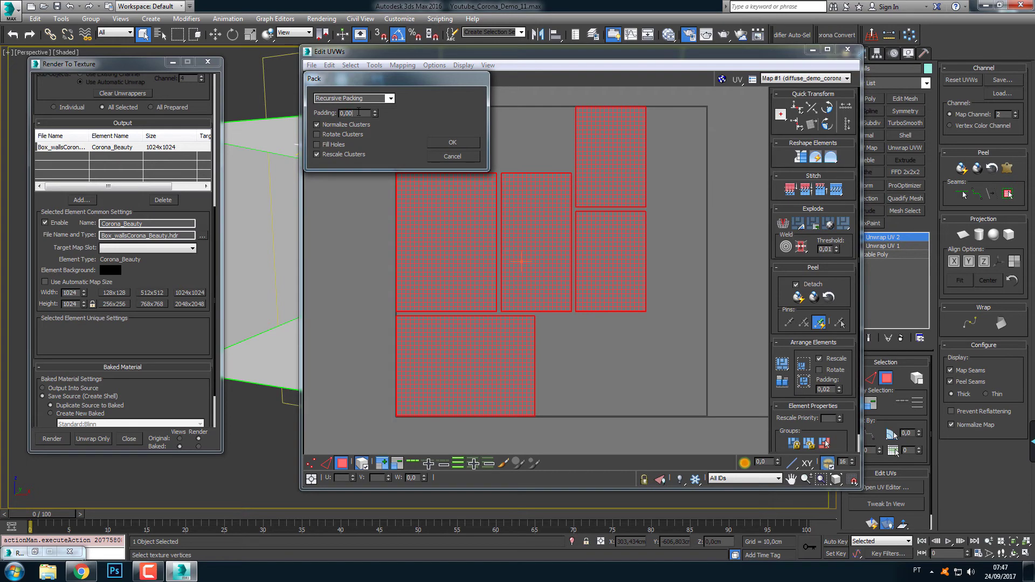
click(442, 143)
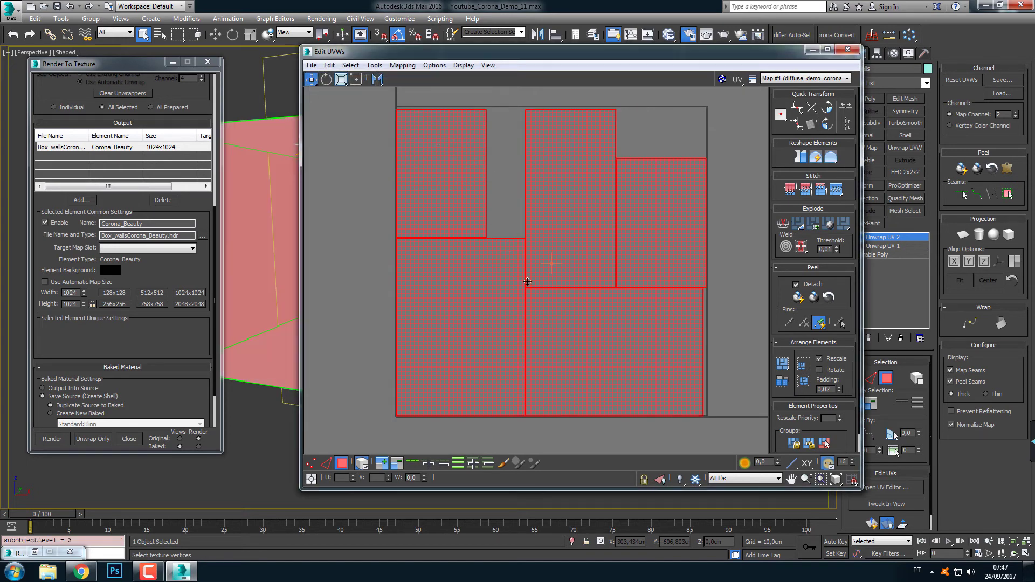
click(516, 228)
scroll(534, 286, up, 4)
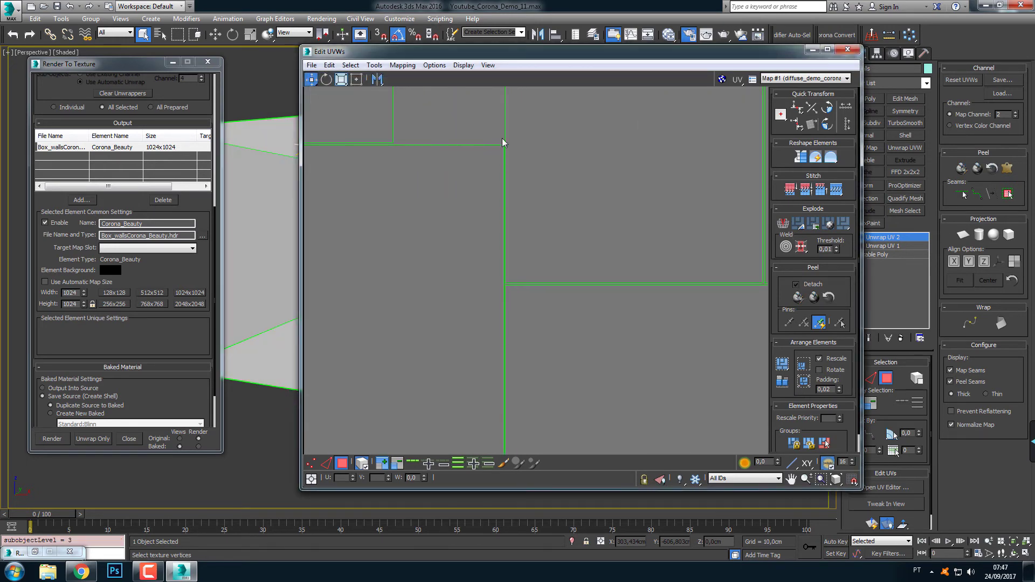
scroll(486, 290, down, 2)
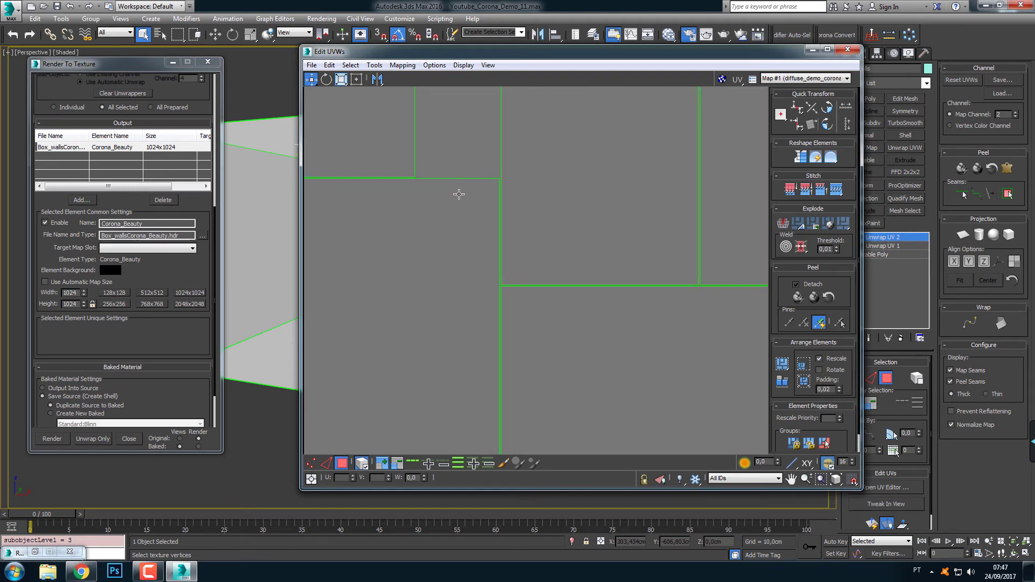
scroll(461, 199, down, 4)
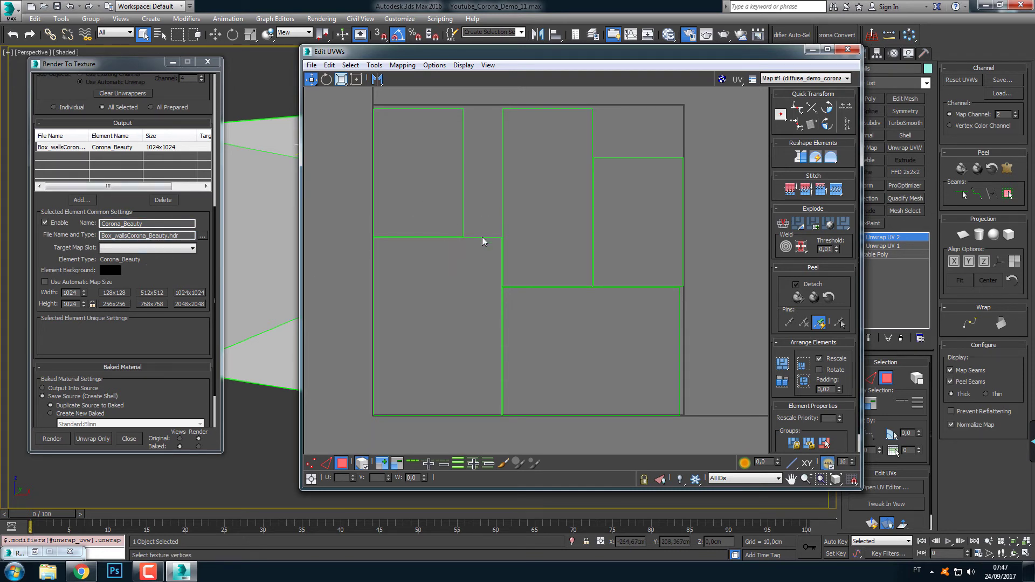
Repack all the wall UV islands recursively with 0.02 padding and check the spacing between their edges
drag(358, 116, 720, 439)
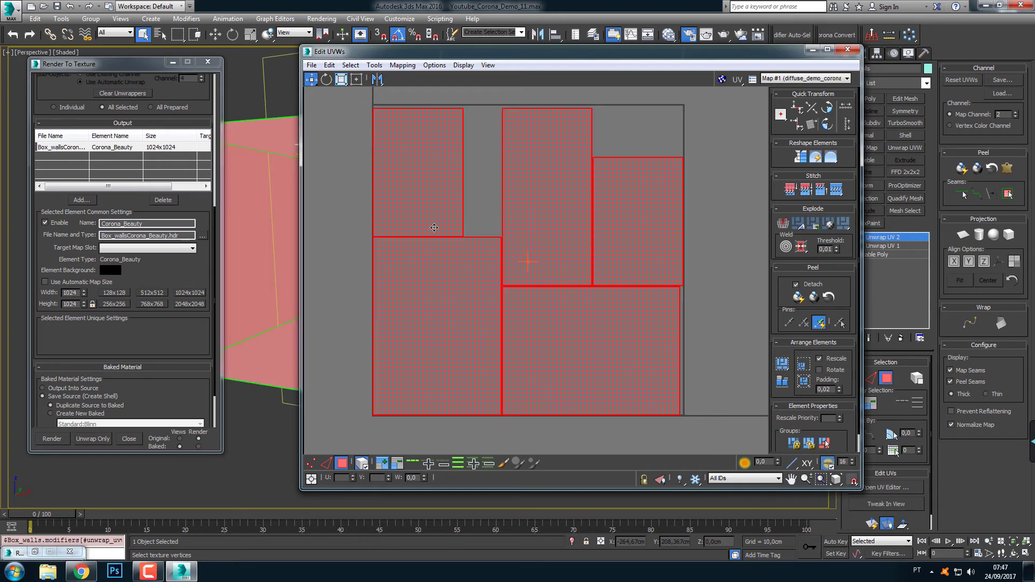
click(403, 65)
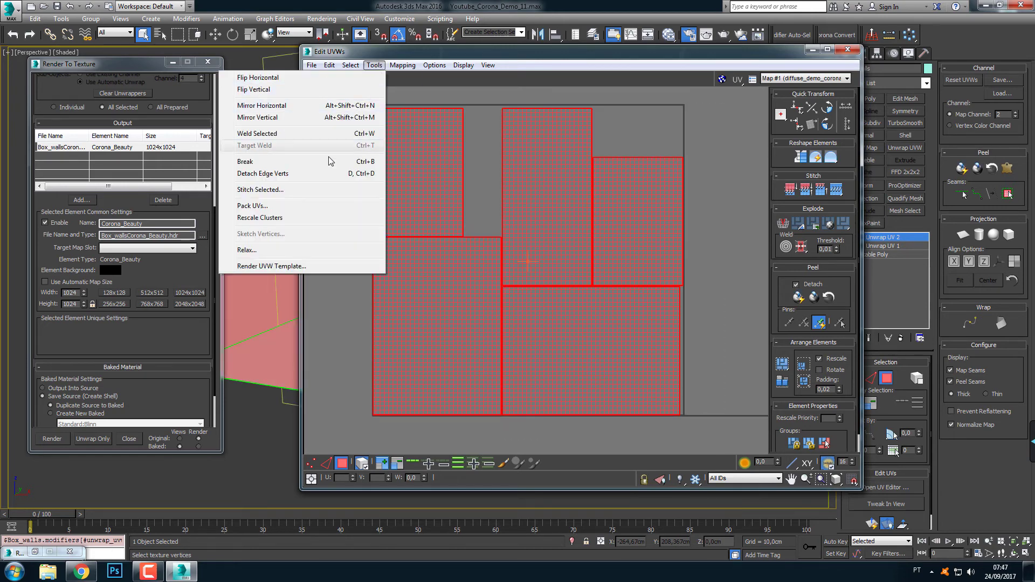
click(309, 205)
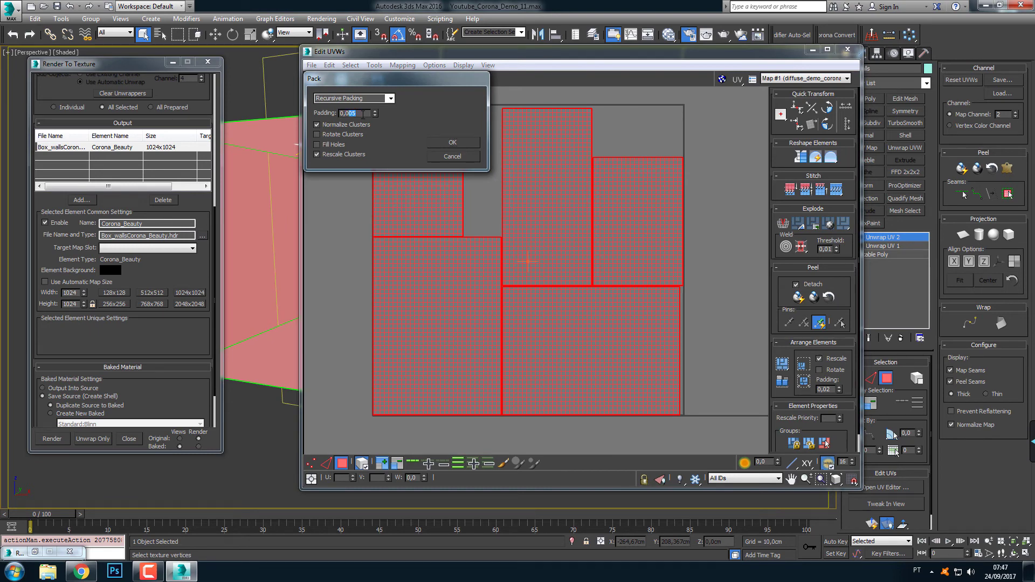
click(453, 143)
click(479, 208)
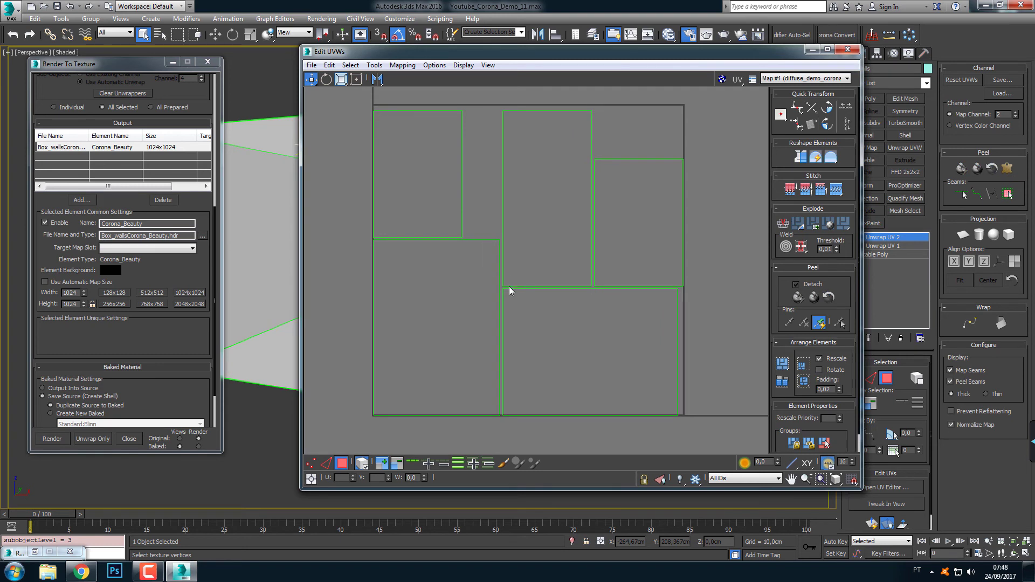
scroll(503, 299, up, 3)
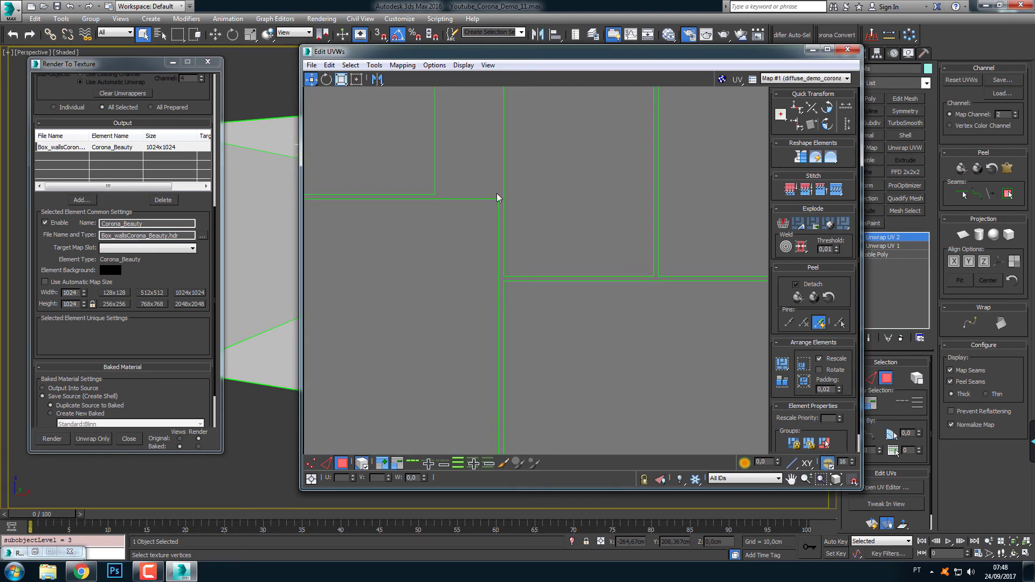
scroll(498, 255, down, 3)
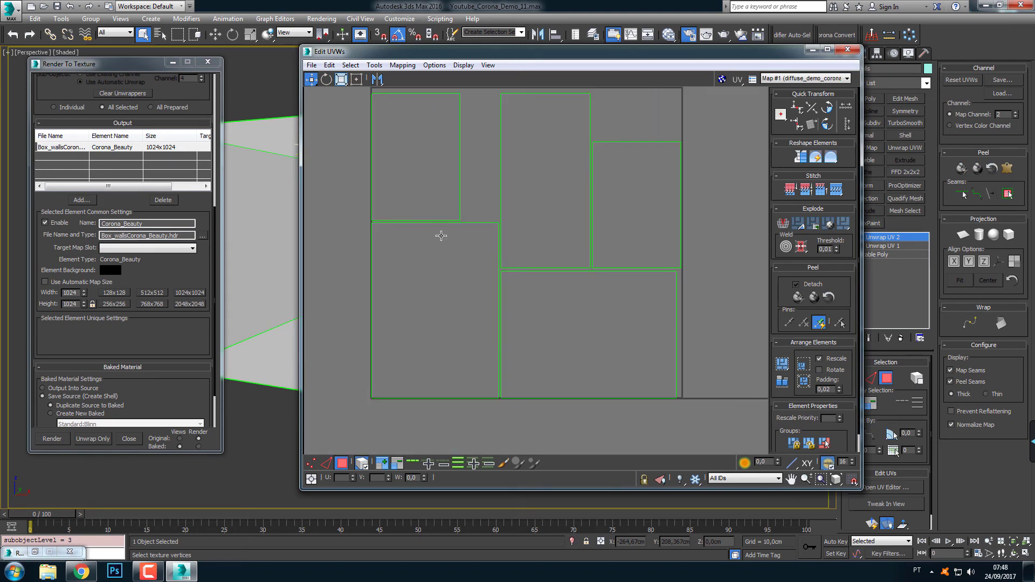
Close the UV editor and the Render To Texture window to return to the box scene
click(849, 50)
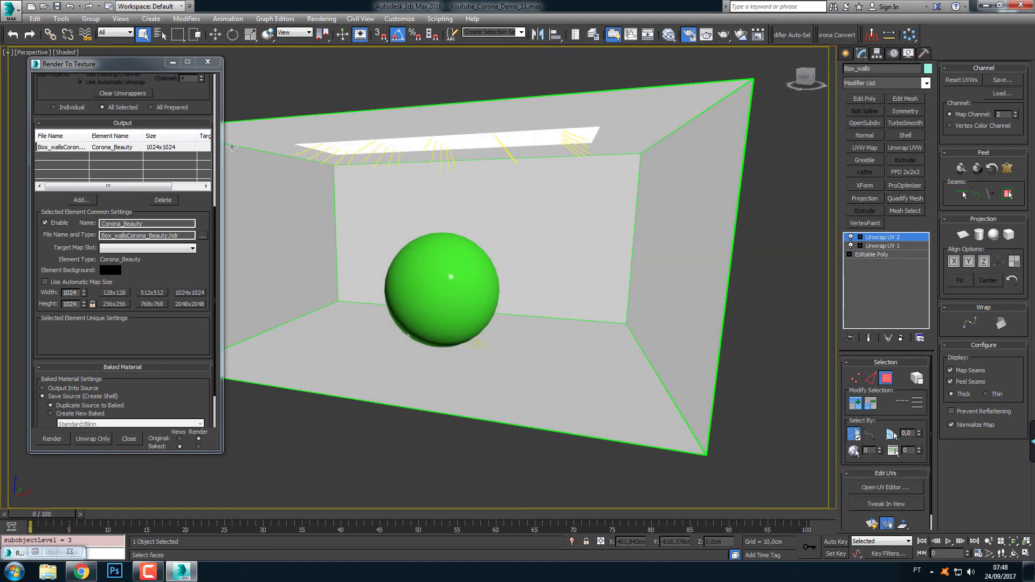
click(208, 64)
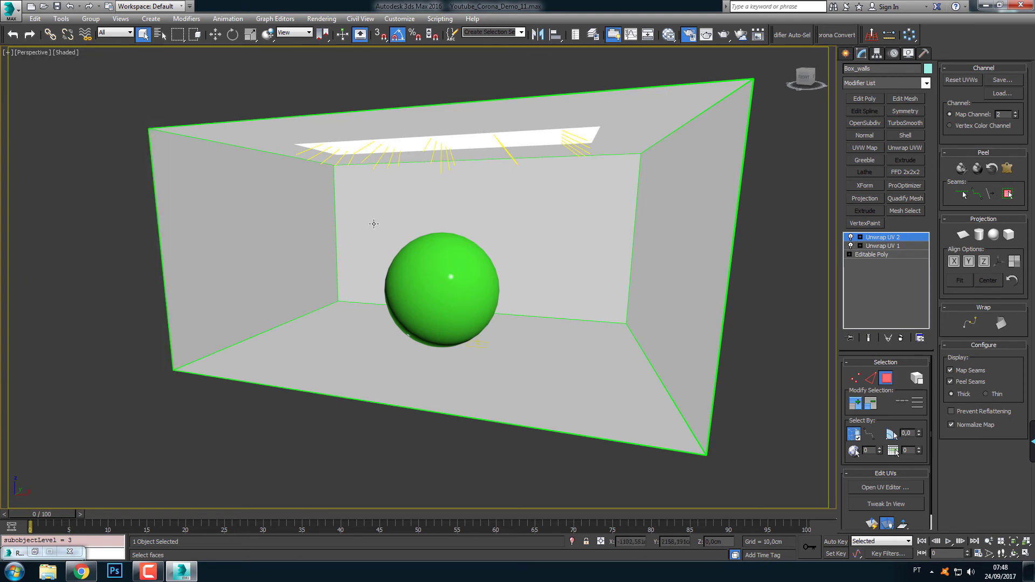
middle_drag(722, 311, 684, 319)
drag(76, 279, 737, 358)
click(180, 118)
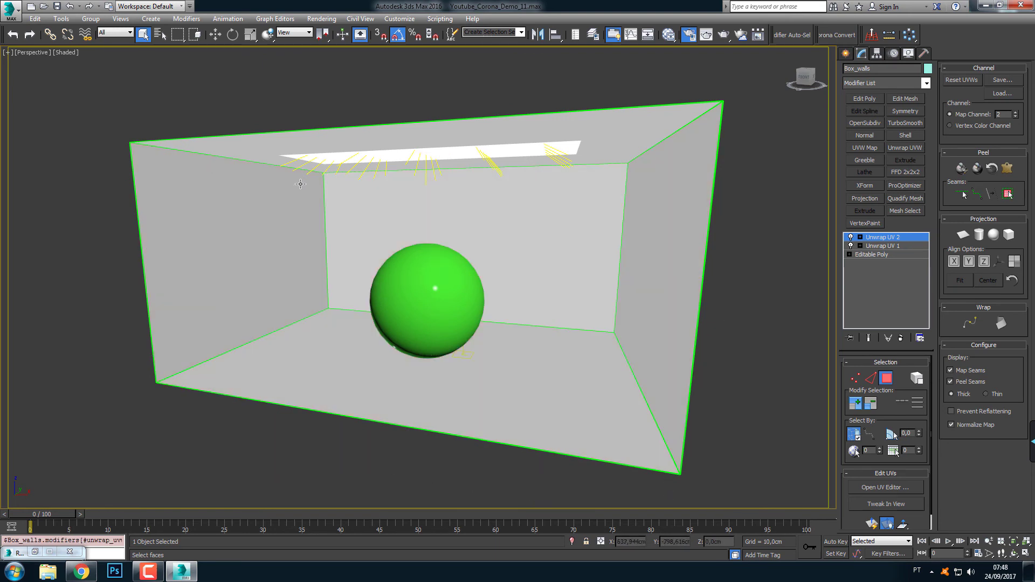
Exit face selection in the box walls' upper Unwrap UVW modifier and clear the object selection in the scene
click(918, 238)
drag(779, 283, 307, 276)
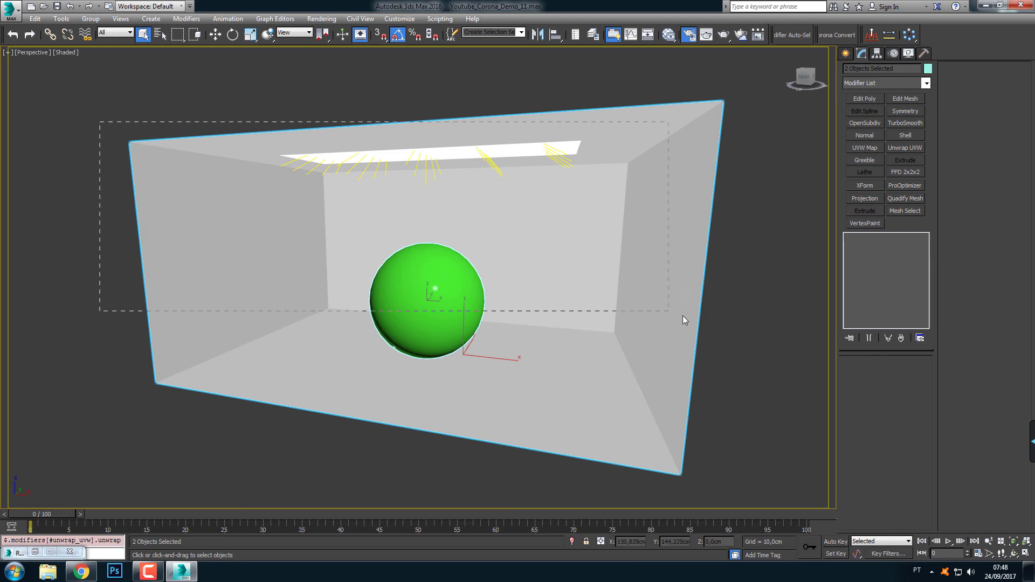
drag(683, 317, 749, 364)
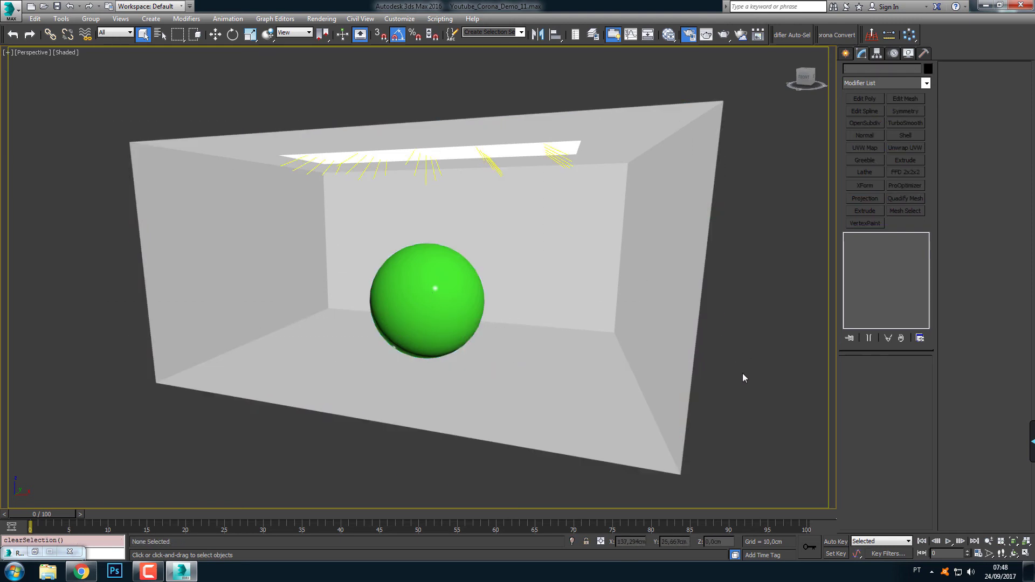
click(647, 373)
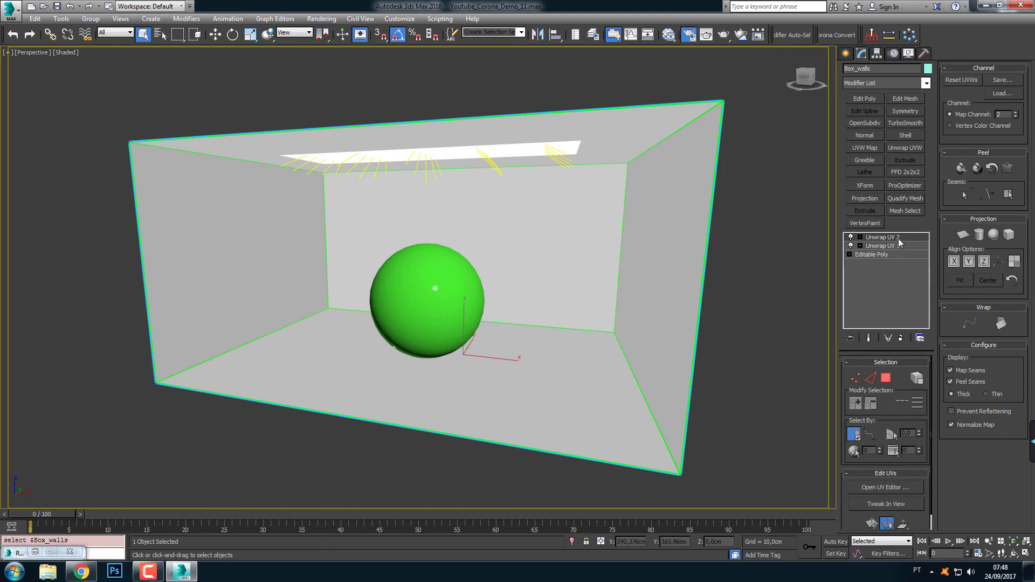
click(740, 362)
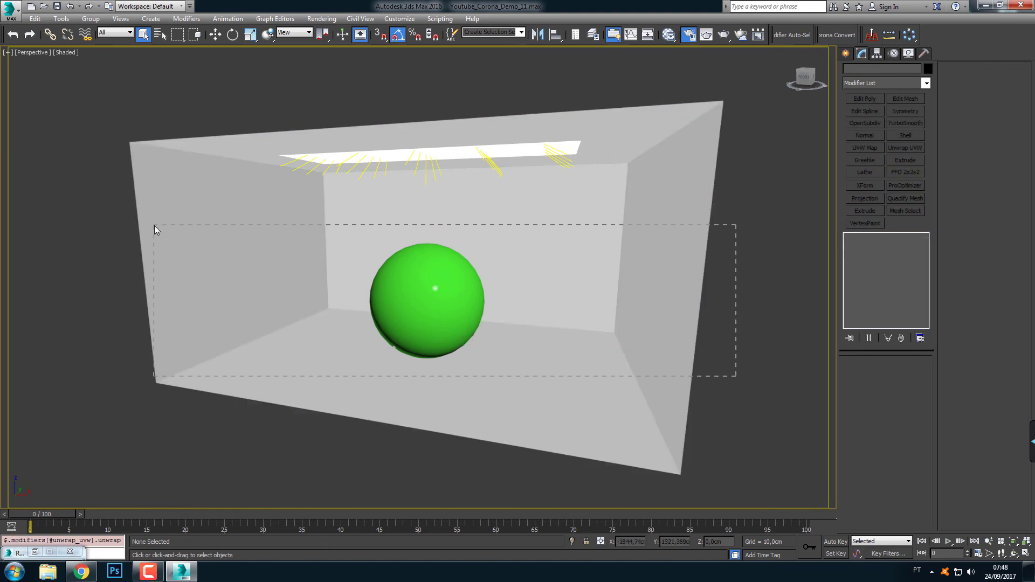
drag(154, 225, 154, 226)
click(95, 215)
Test-render the perspective view of the box and sphere to examine the lighting at 1:1 zoom, closing the frame buffer and cancelling the render
middle_drag(617, 162, 644, 162)
click(725, 34)
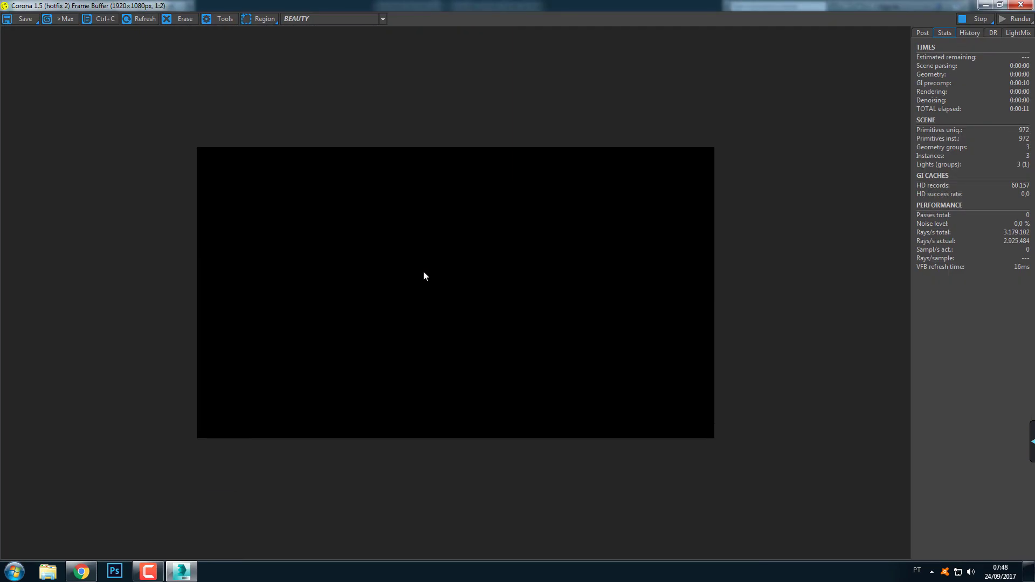
scroll(461, 313, up, 1)
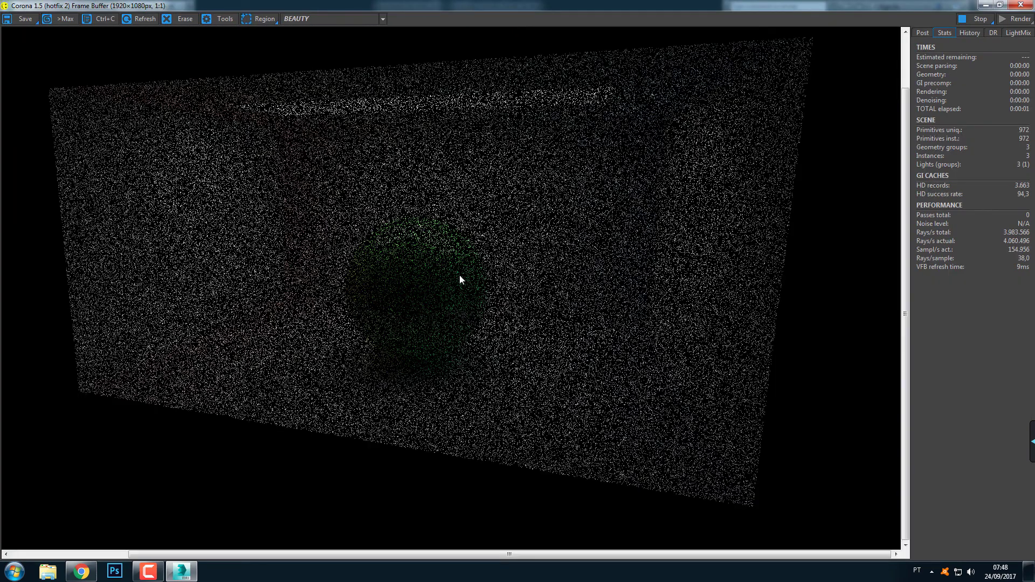
middle_drag(467, 259, 484, 283)
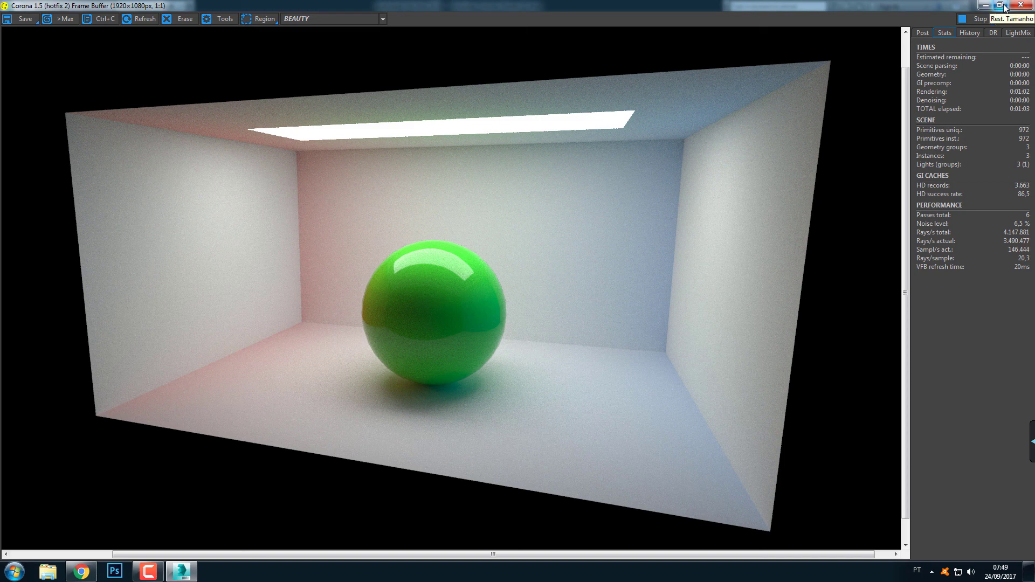
click(1021, 5)
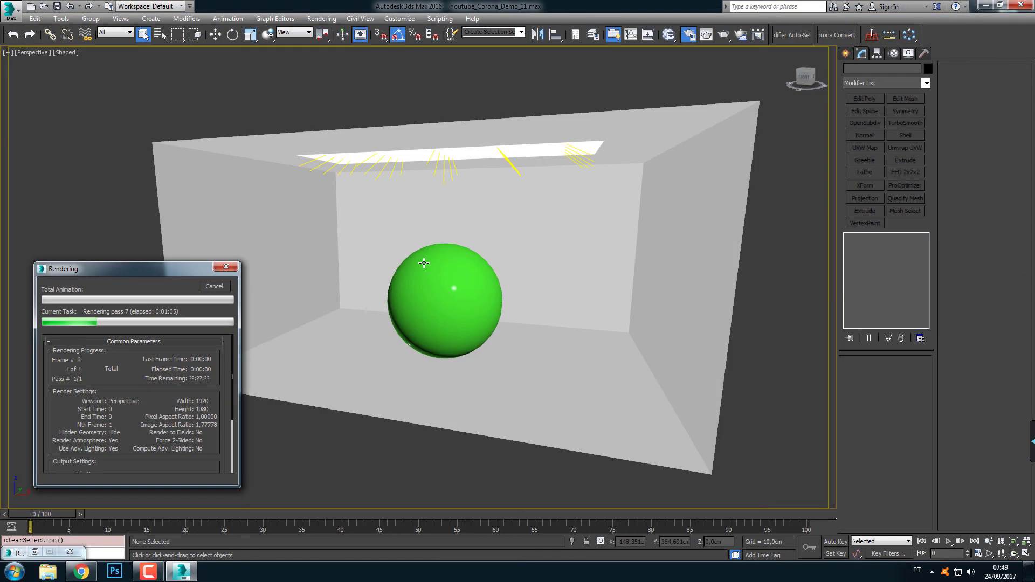
click(204, 288)
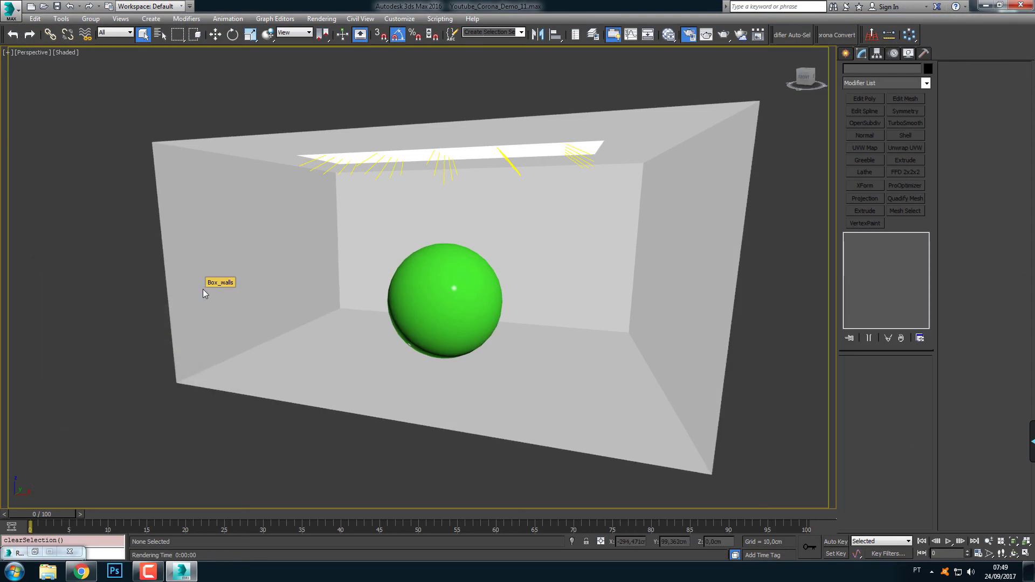